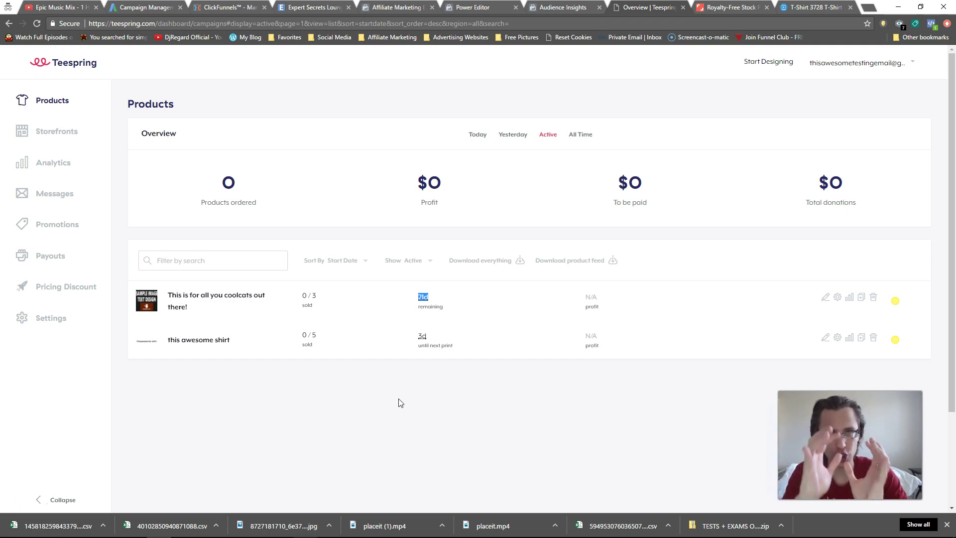
# - Review the cool cat shirt ad post on the Affiliate Marketing Essentials Facebook page
pyautogui.click(354, 325)
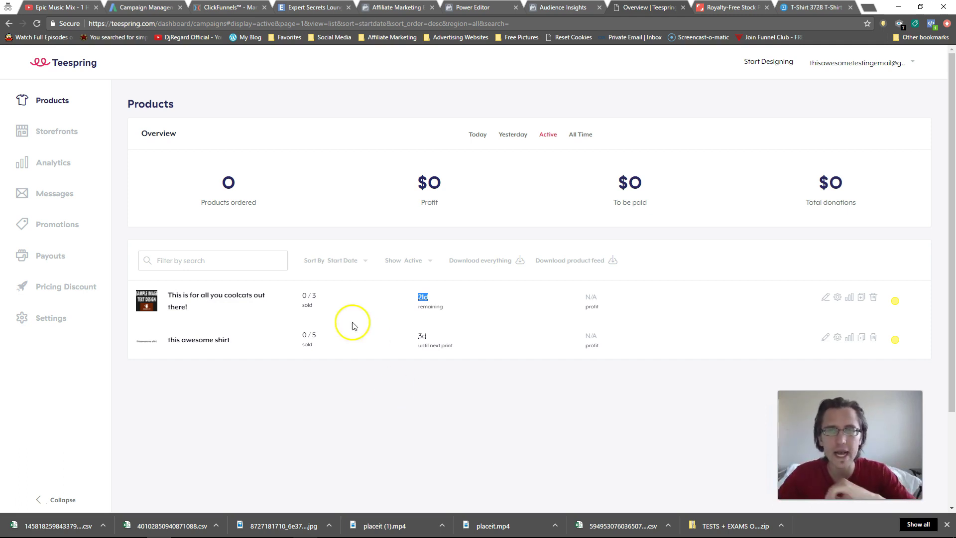
pyautogui.click(393, 7)
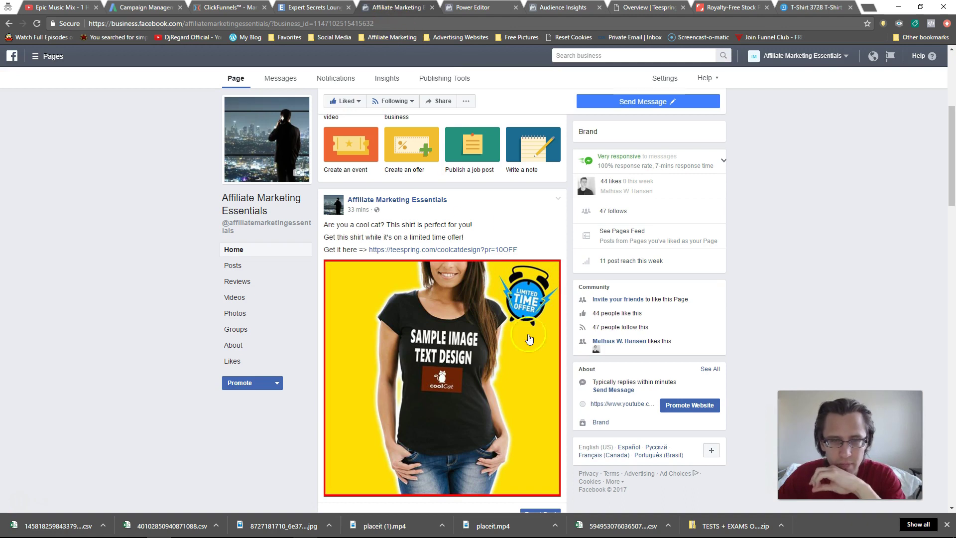
pyautogui.scroll(-2, 400, 366)
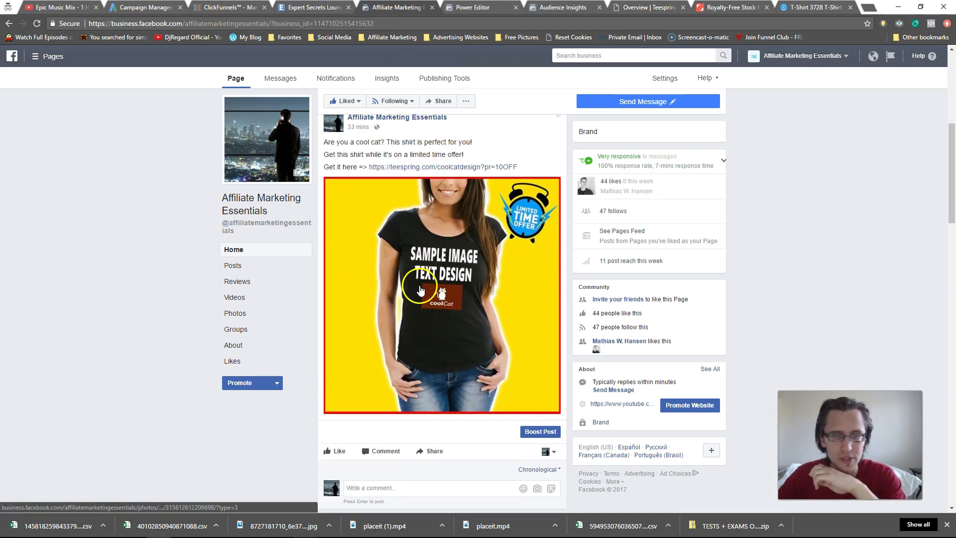
pyautogui.scroll(2, 488, 358)
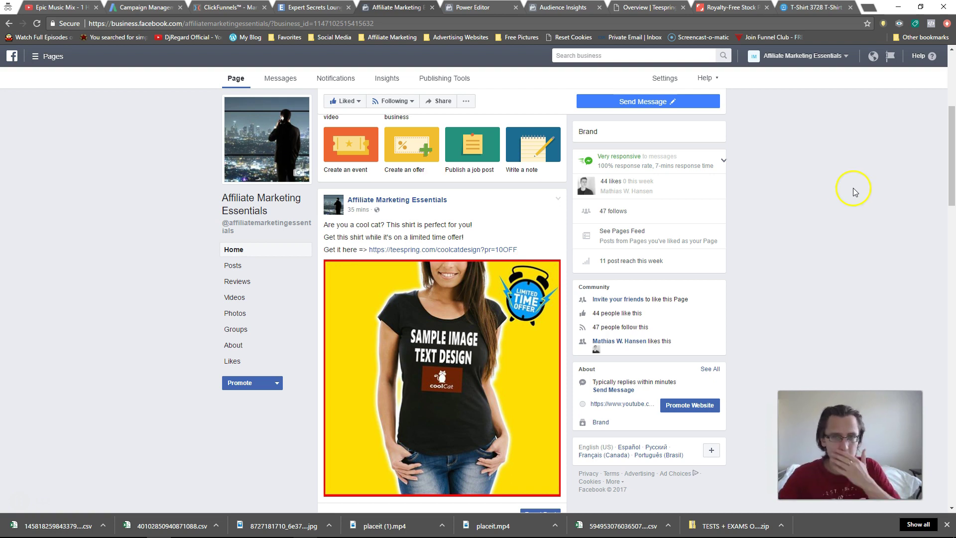
# - Run a Google image search for "white shirt" in a new browser tab
pyautogui.click(867, 5)
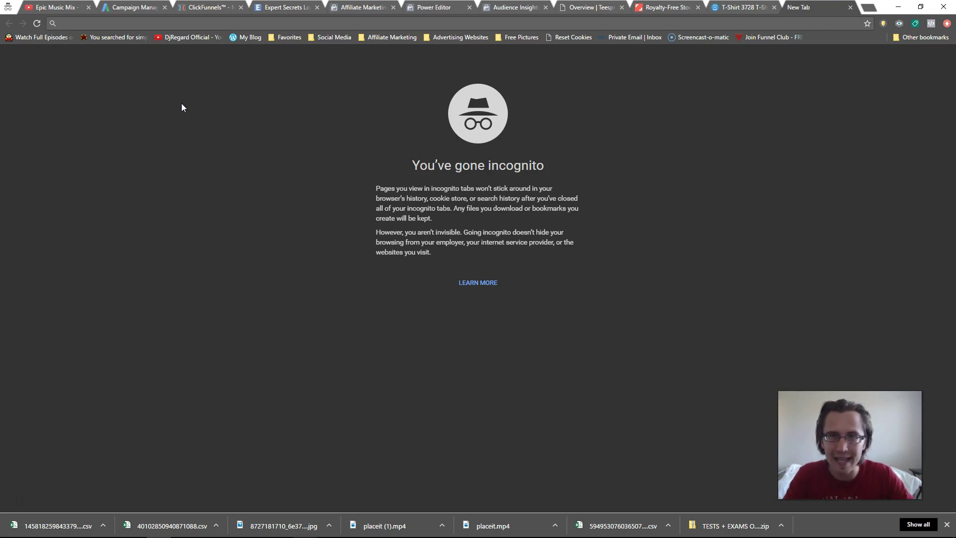
pyautogui.write('shir')
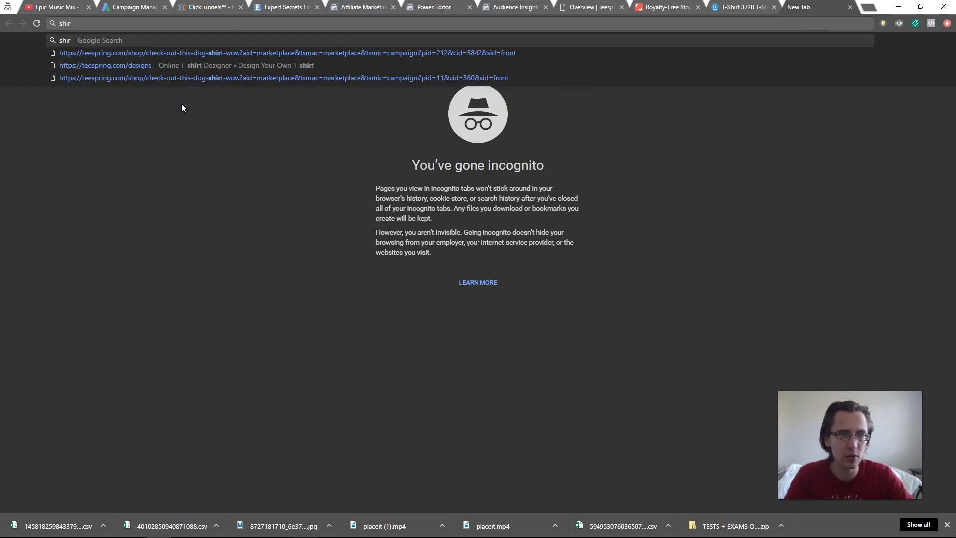
pyautogui.press('BackSpace')
pyautogui.press('BackSpace')
pyautogui.press('BackSpace')
pyautogui.press('BackSpace')
pyautogui.write('white shirt')
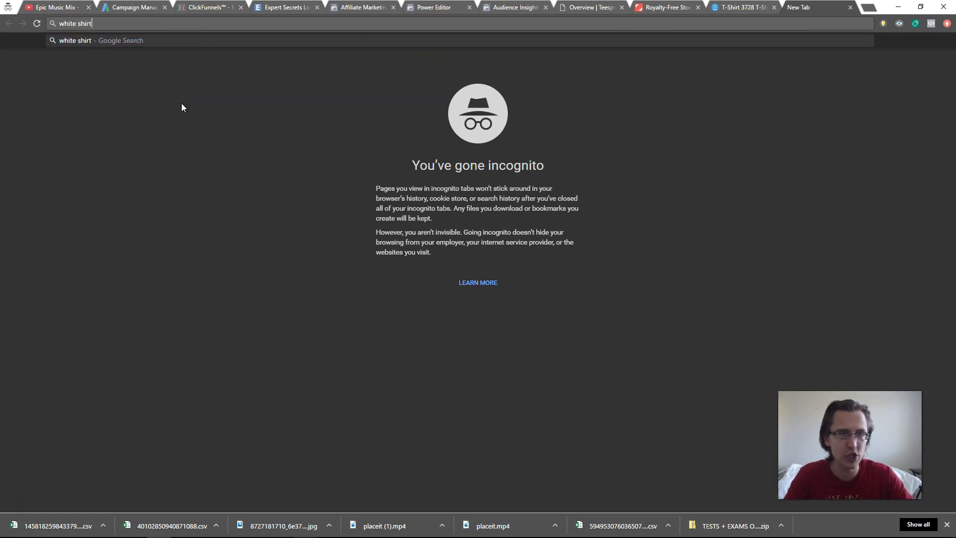
pyautogui.press('Return')
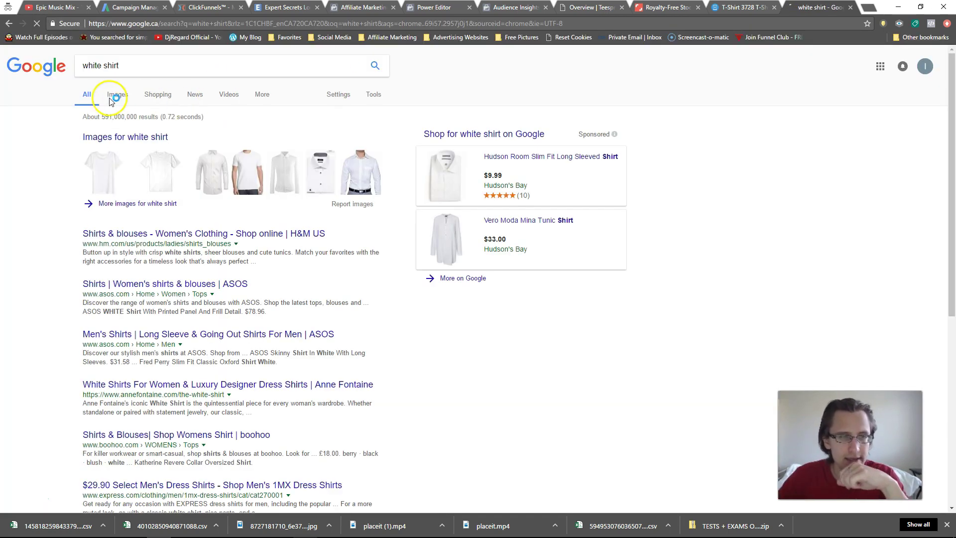
pyautogui.click(119, 96)
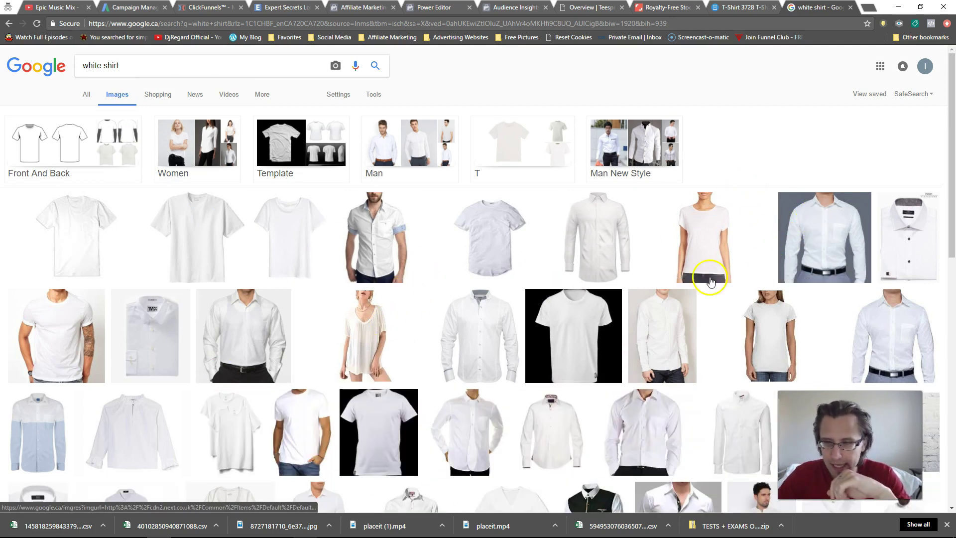
# - Filter the image results by usage rights to "Labeled for reuse with modification"
pyautogui.scroll(-3, 498, 249)
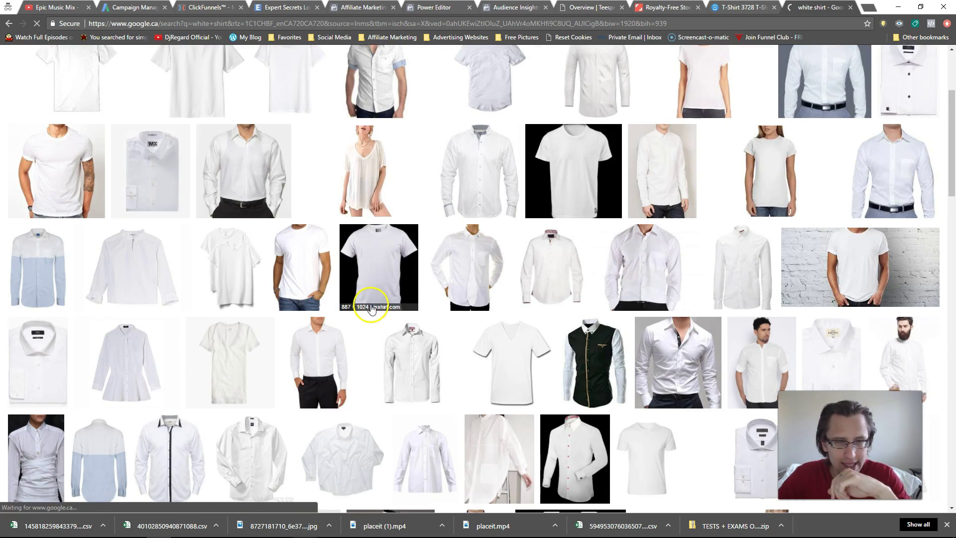
pyautogui.scroll(3, 373, 305)
pyautogui.click(372, 94)
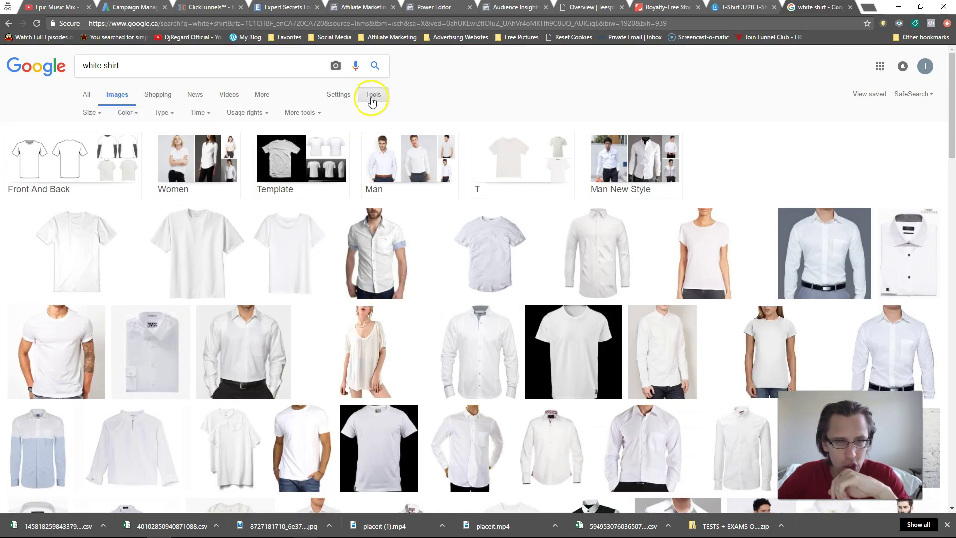
pyautogui.click(247, 113)
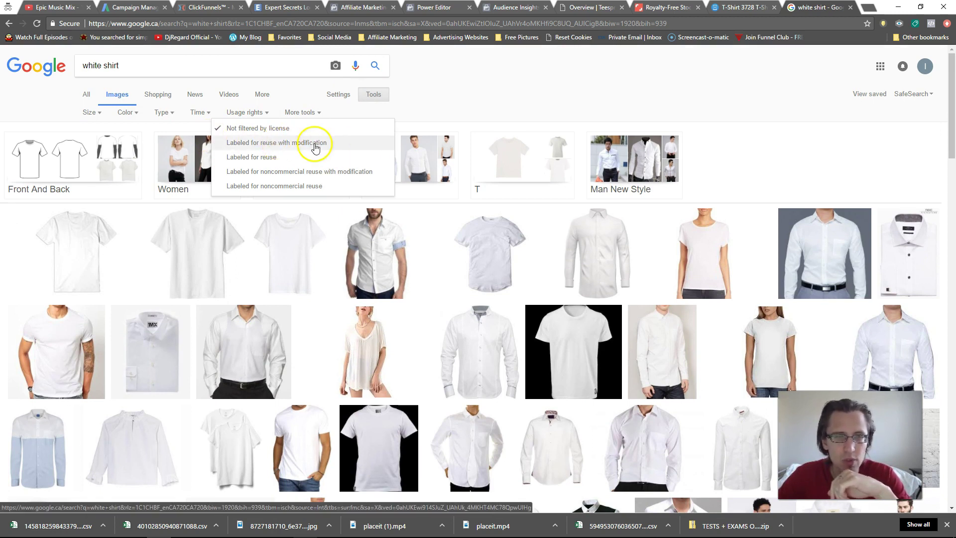
pyautogui.click(267, 144)
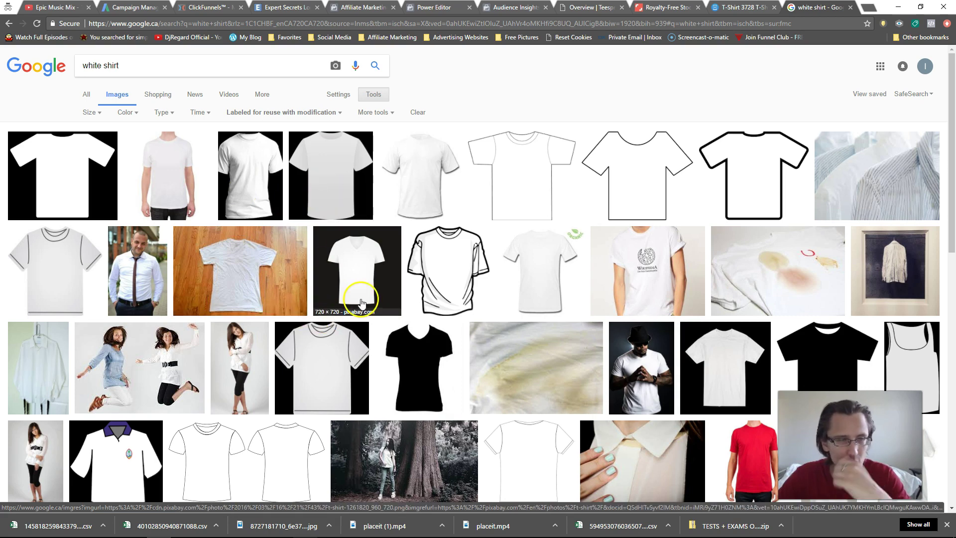
# - Browse the filtered shirt images and preview the photo of the woman in a white shirt against a brick wall
pyautogui.scroll(-5, 443, 253)
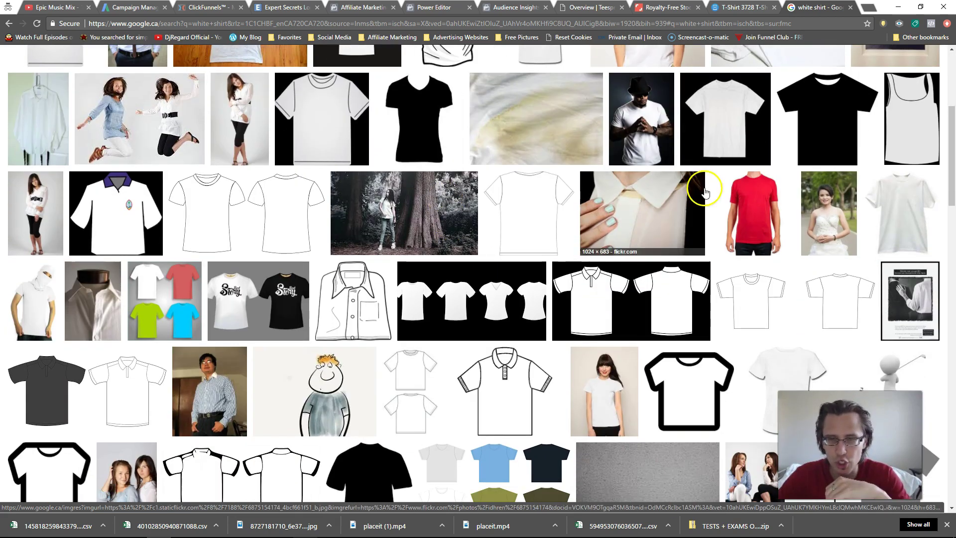
pyautogui.scroll(-8, 254, 368)
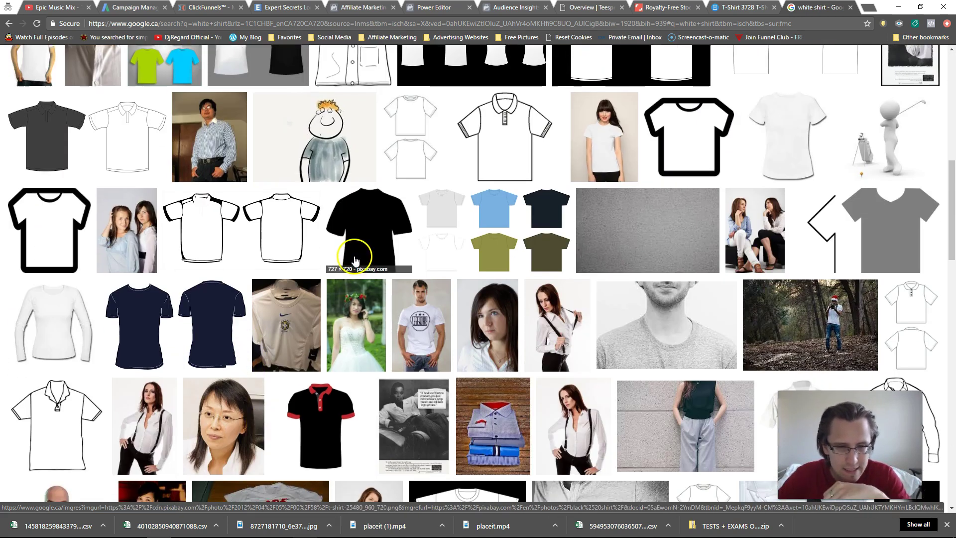
pyautogui.scroll(-5, 399, 328)
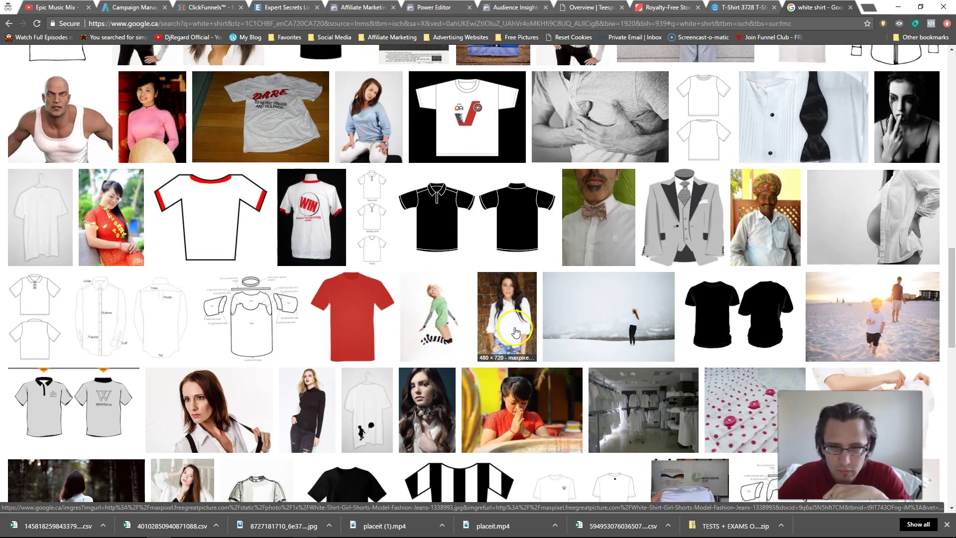
pyautogui.click(504, 314)
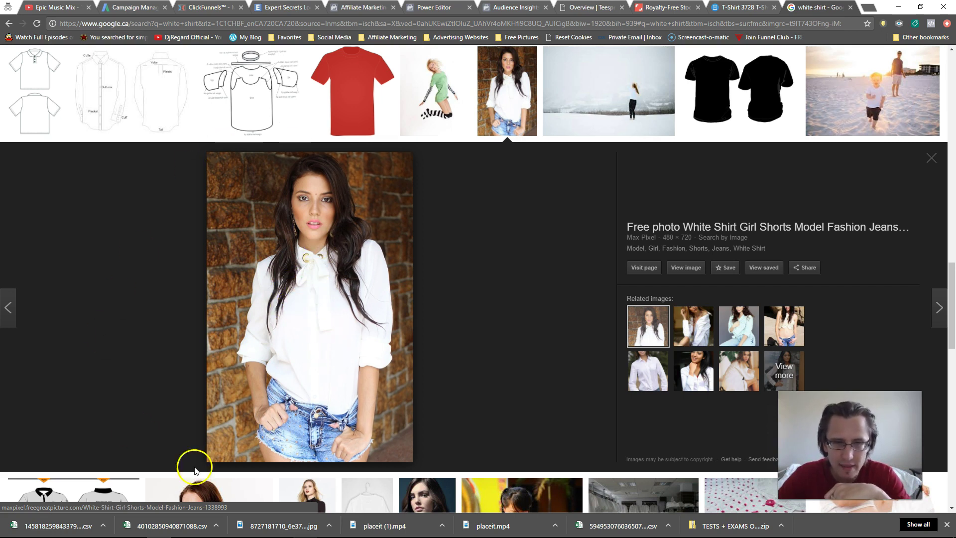
# - Switch to Photoshop to view the finished female shirt ad design, and return to the image search in Chrome
pyautogui.moveTo(332, 523)
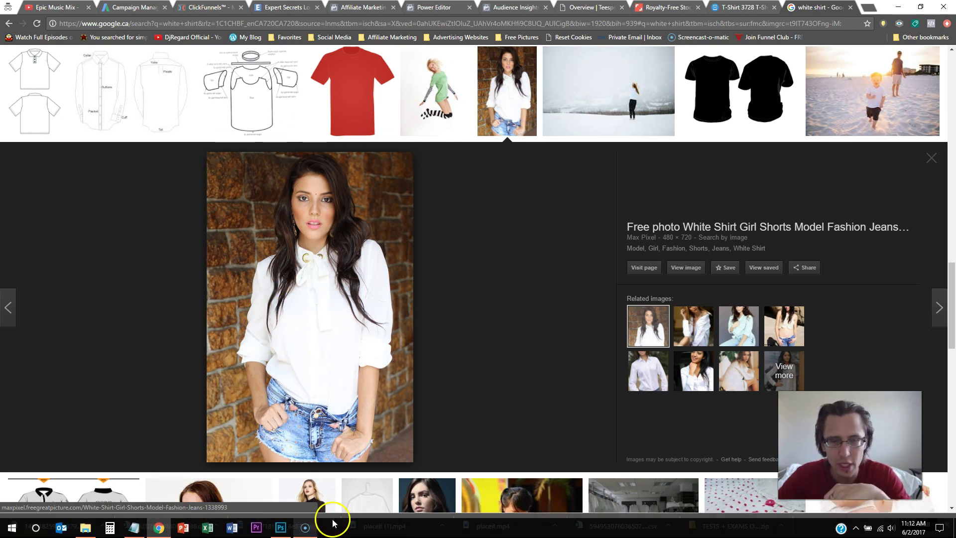
pyautogui.click(282, 526)
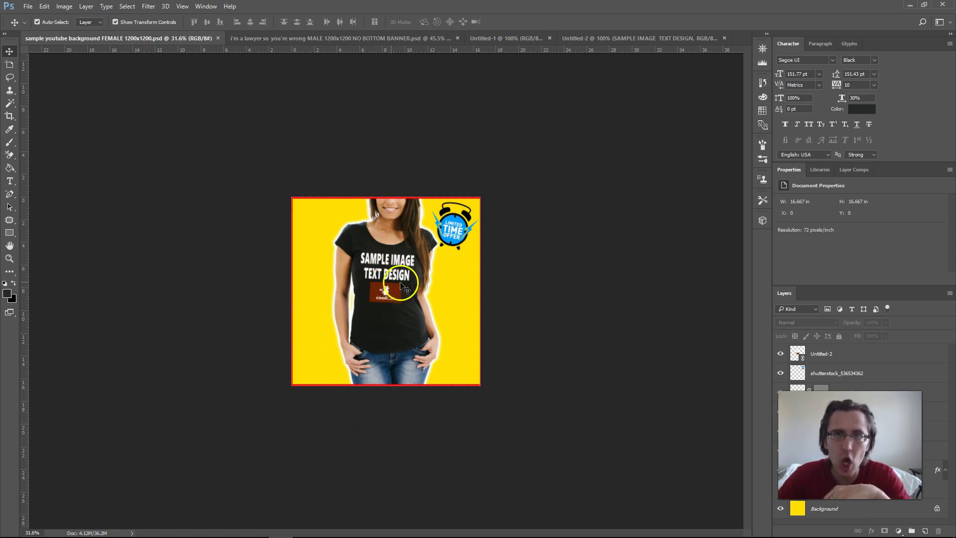
pyautogui.moveTo(249, 516)
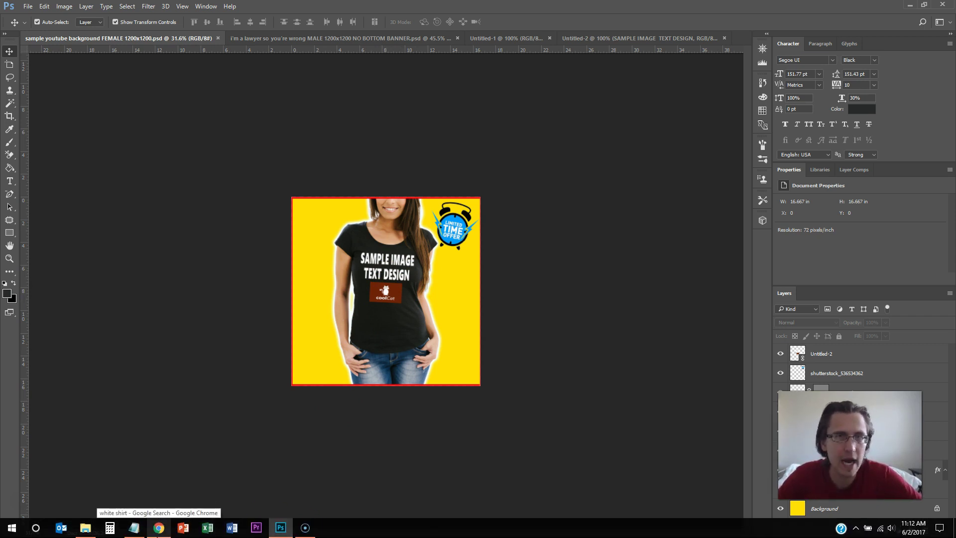
pyautogui.click(158, 527)
# - Close the preview of the woman's photo and look back through the image results to the first rows
pyautogui.scroll(3, 330, 220)
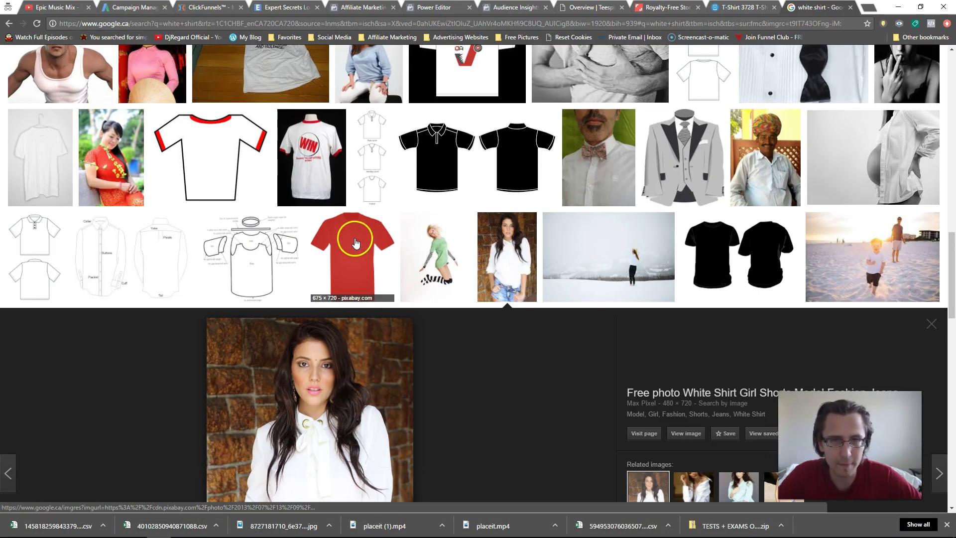
pyautogui.click(505, 299)
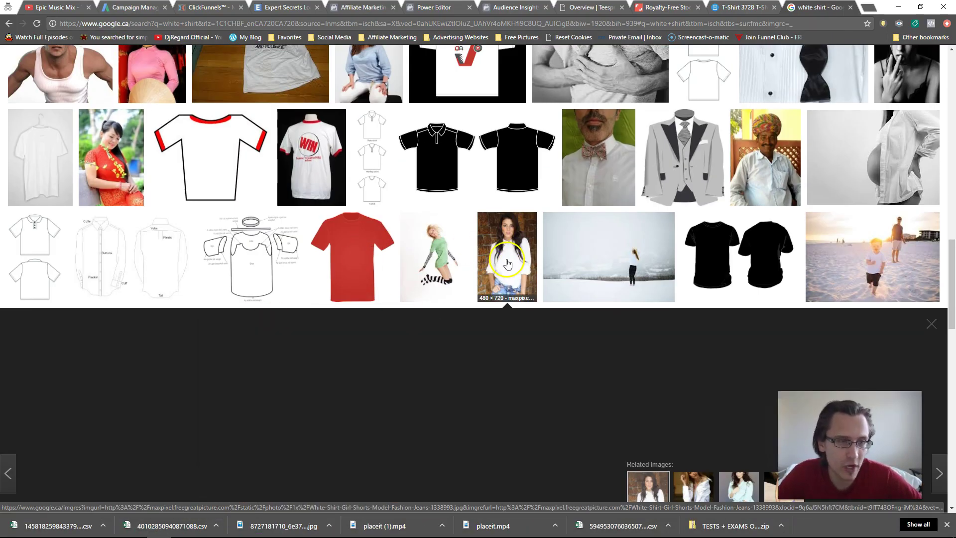
pyautogui.scroll(6, 97, 387)
pyautogui.scroll(2, 214, 351)
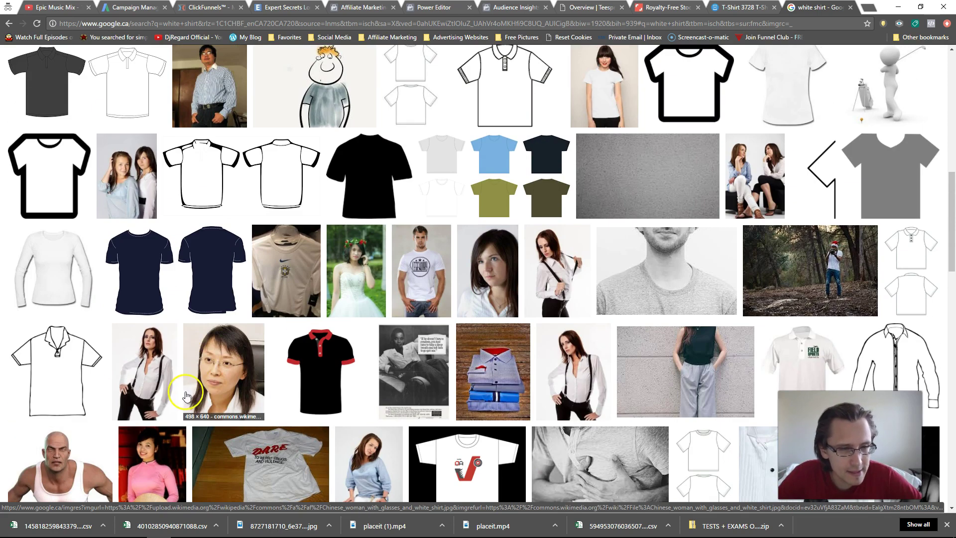
pyautogui.scroll(5, 124, 247)
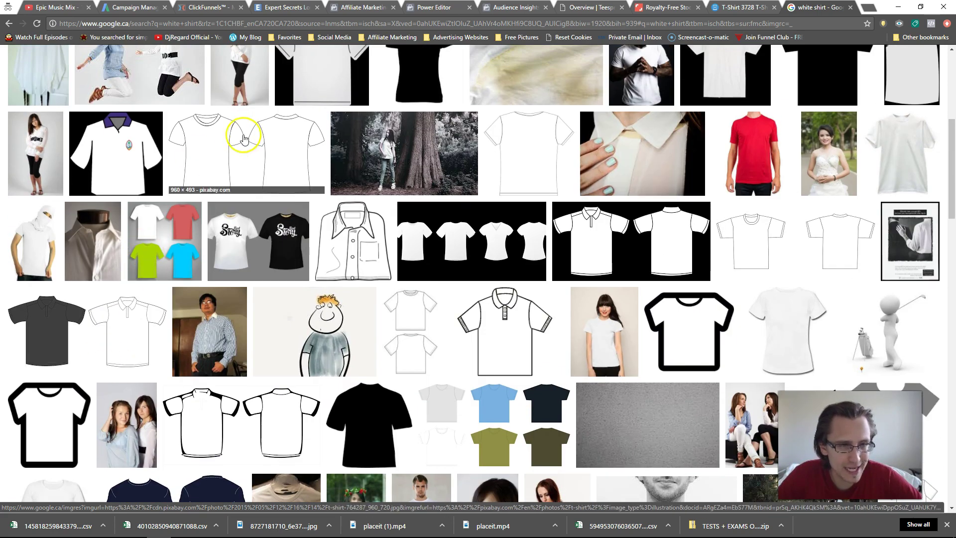
pyautogui.scroll(1, 267, 203)
pyautogui.scroll(4, 299, 219)
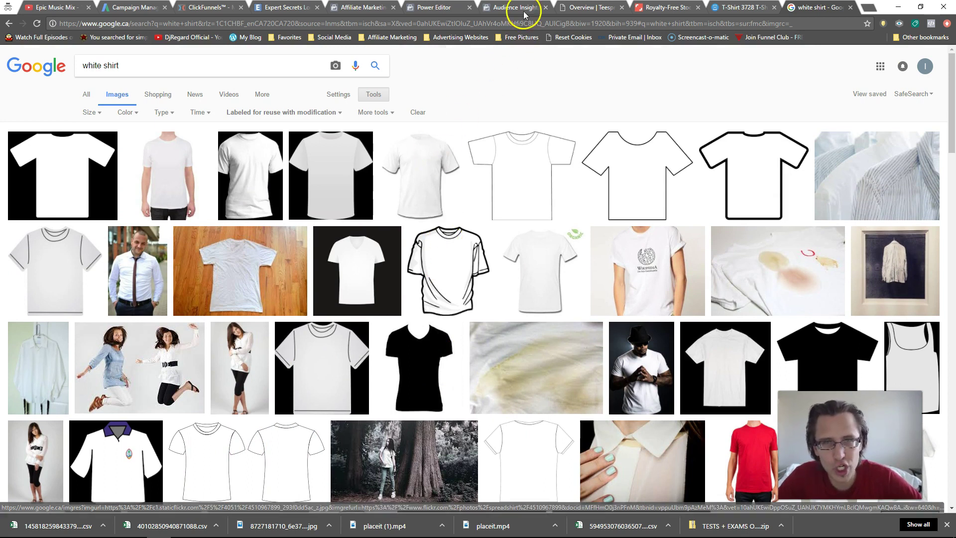
# - Open the public Teespring product page of the "This is for all you coolcats out there!" shirt
pyautogui.click(434, 7)
pyautogui.click(358, 6)
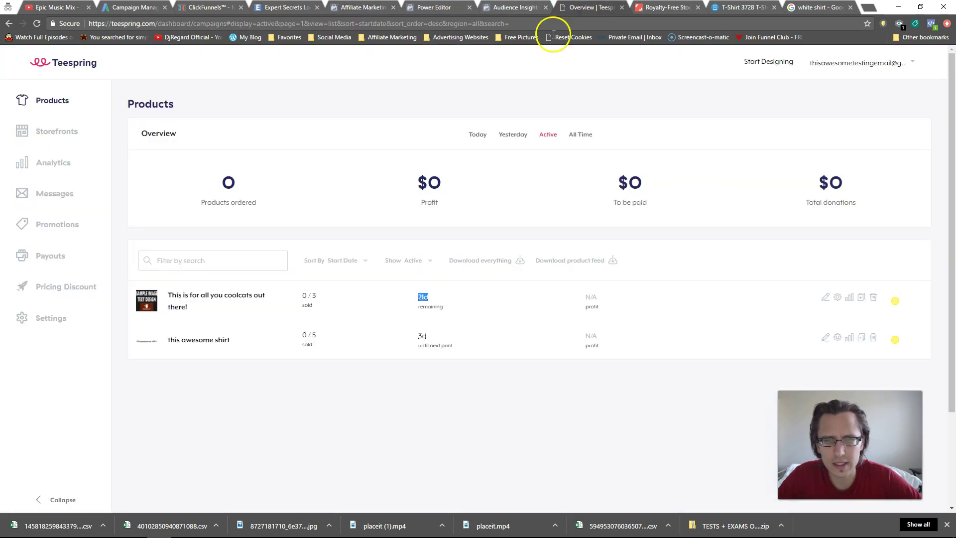
pyautogui.click(223, 295)
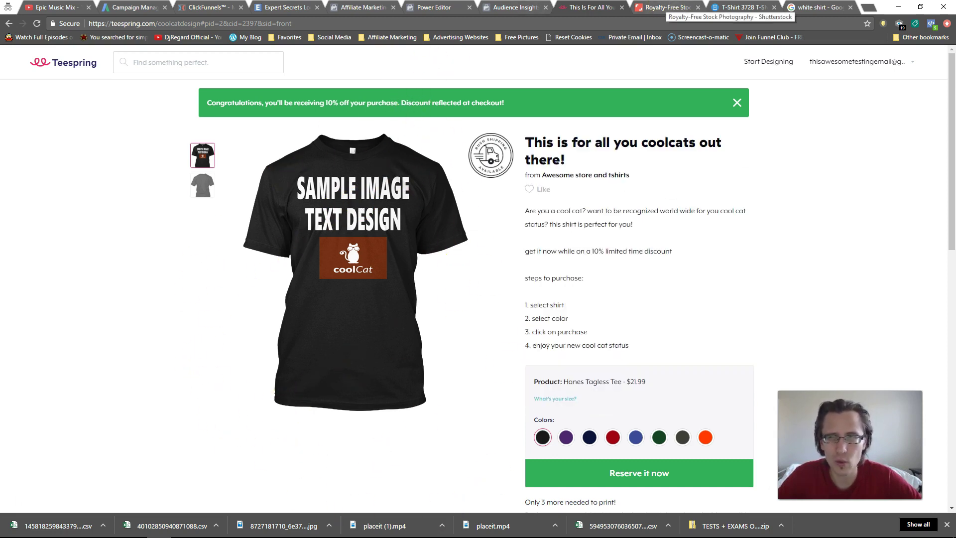
# - Return to the Google image results and change the search to "man white shirt"
pyautogui.click(816, 7)
pyautogui.scroll(-2, 466, 326)
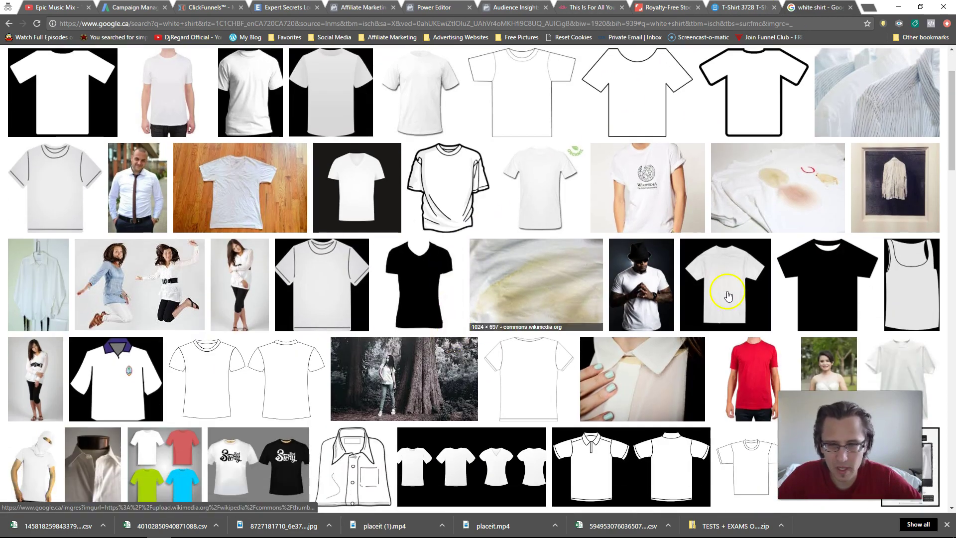
pyautogui.moveTo(952, 119); pyautogui.dragTo(953, 88)
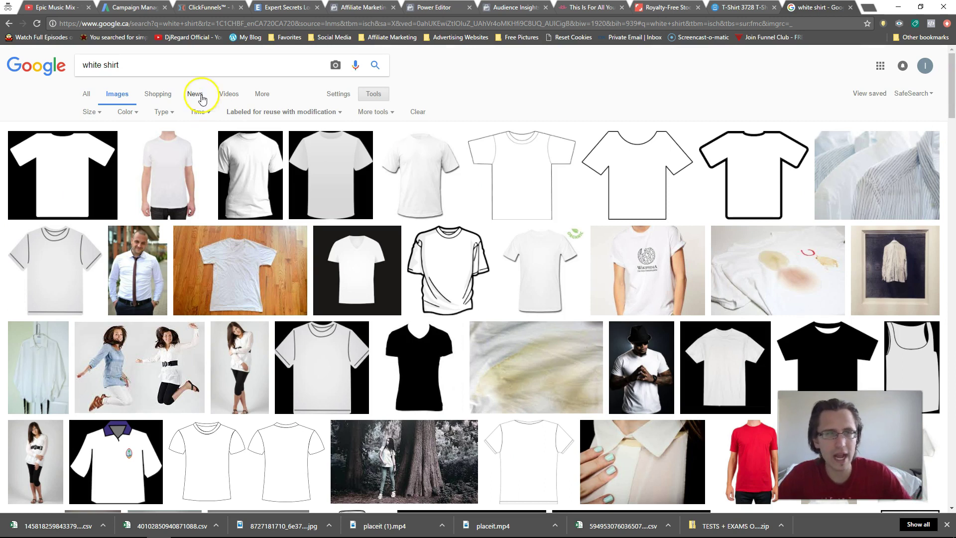
pyautogui.write('man white shirt')
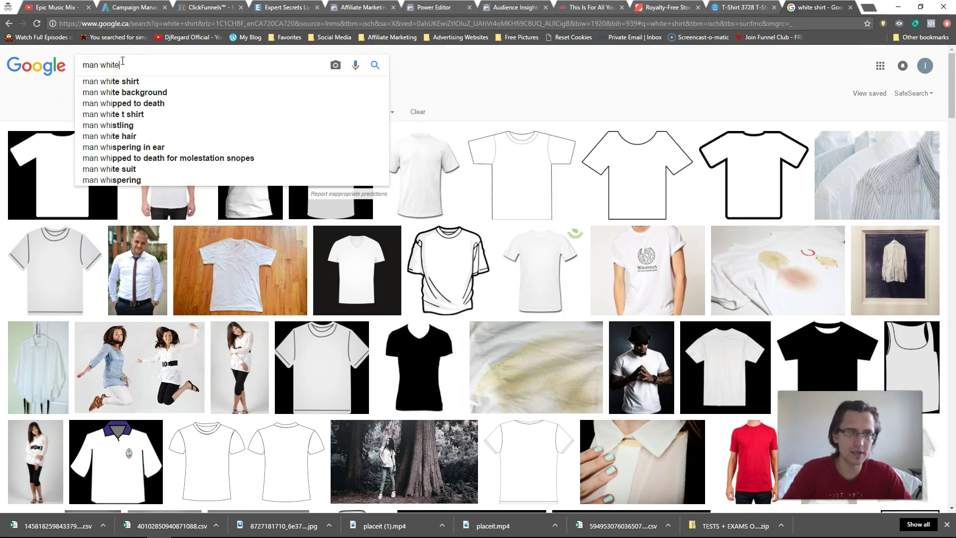
pyautogui.press('Return')
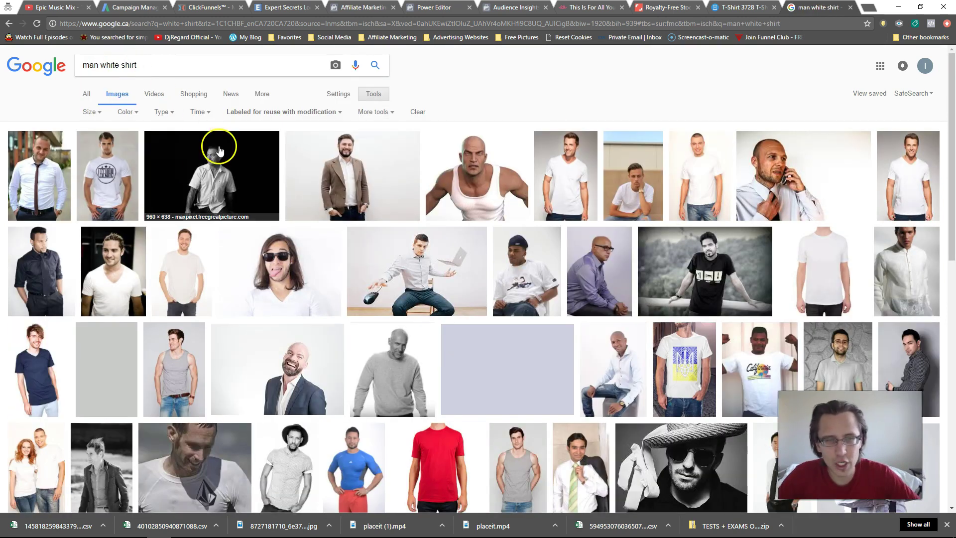
# - Preview the Spreadshirt photo of the man in a white V-neck shirt and open the full-size image
pyautogui.click(571, 184)
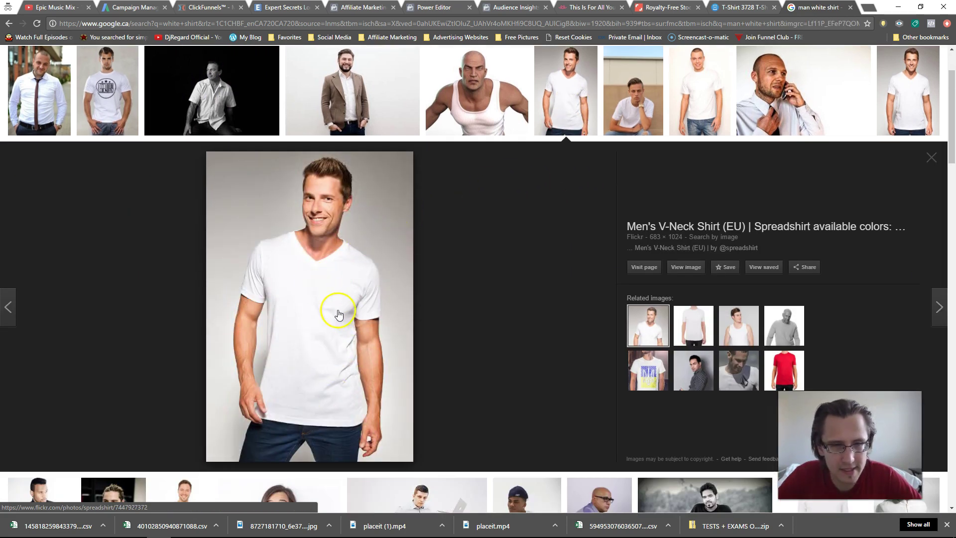
pyautogui.scroll(3, 320, 267)
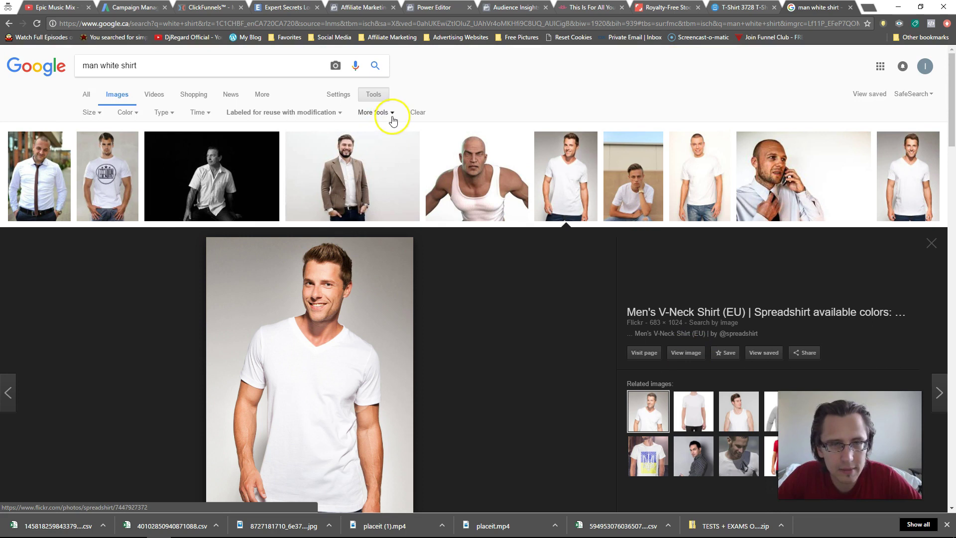
pyautogui.click(309, 112)
pyautogui.click(309, 112)
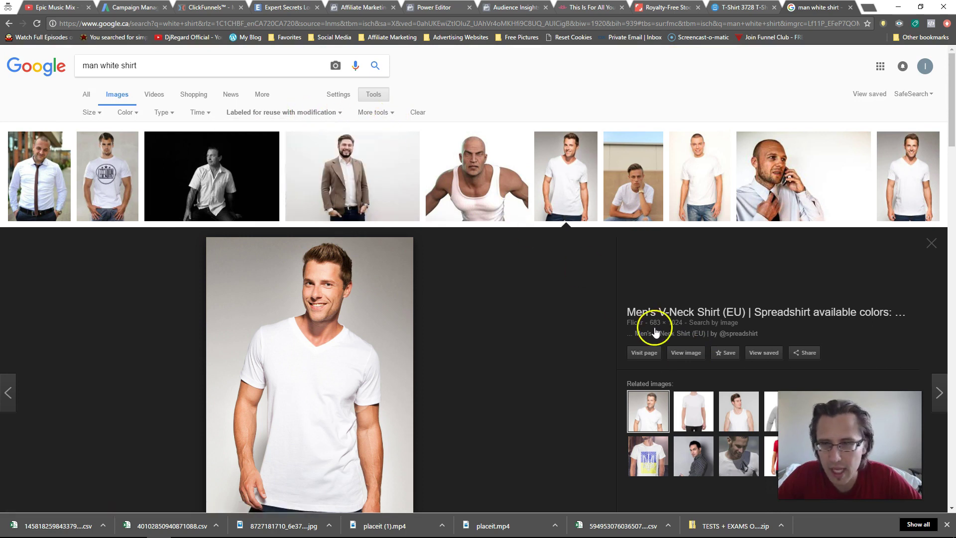
pyautogui.click(686, 352)
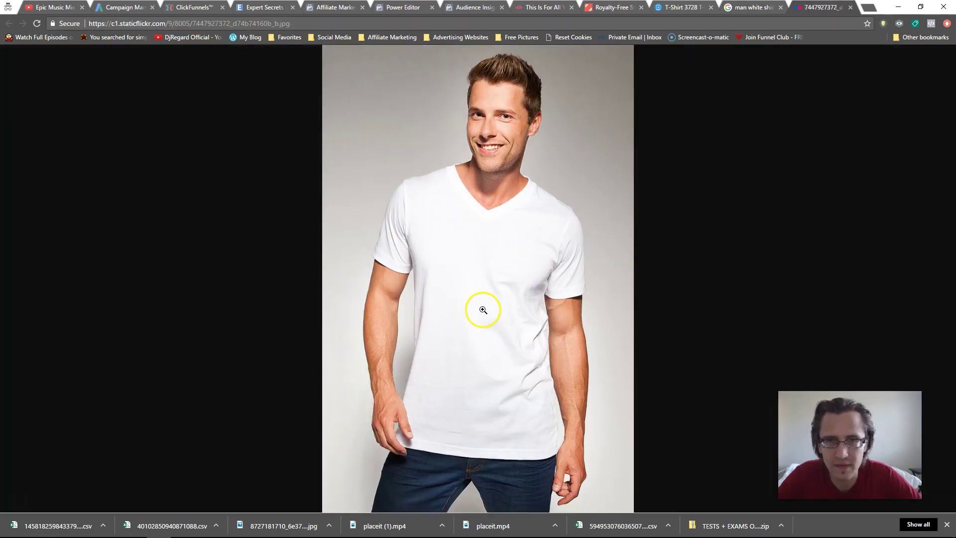
# - Enlarge the V-neck photo, close it, and check the usage-rights filter options of the "man white shirt" image results
pyautogui.click(480, 263)
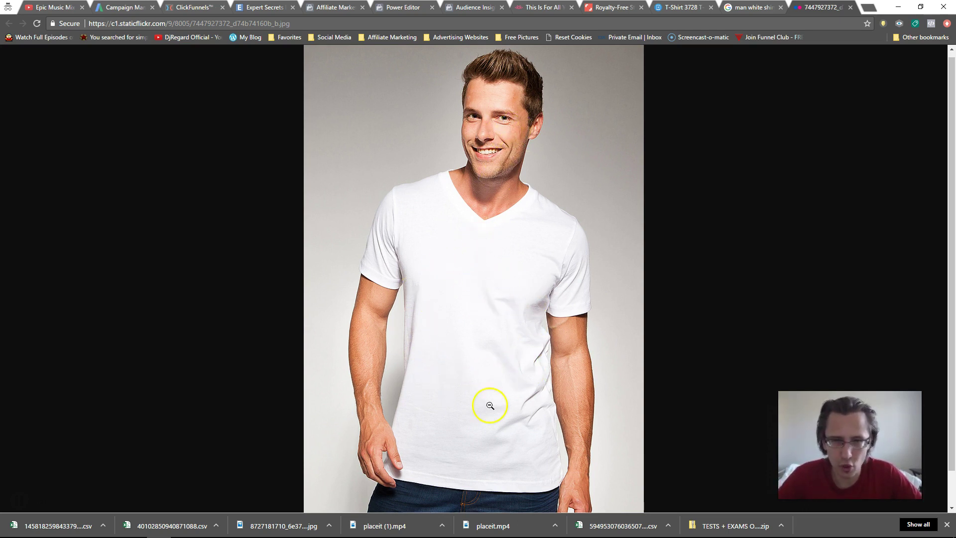
pyautogui.click(851, 8)
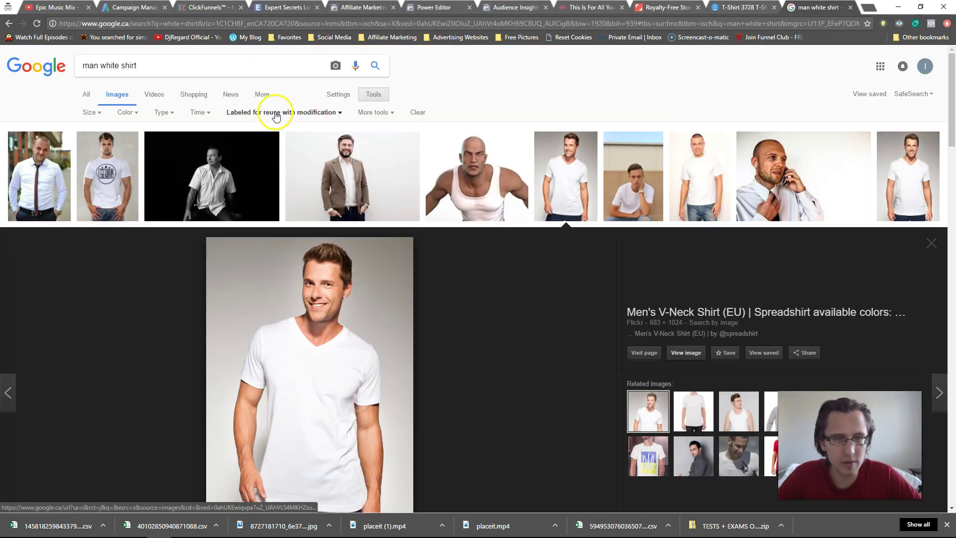
pyautogui.click(303, 114)
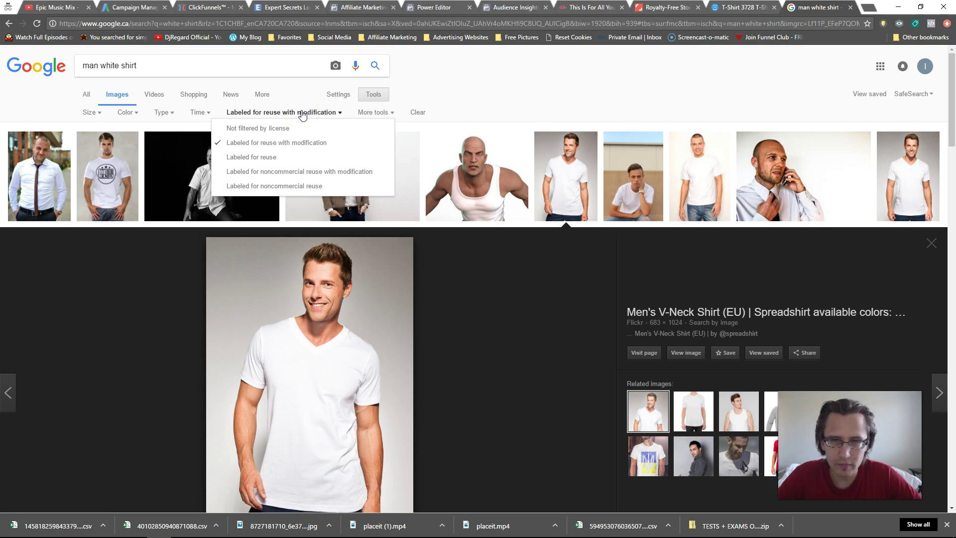
pyautogui.click(629, 89)
# - Preview the Spreadshirt "Men's Classic T-Shirt" photo of the man in jeans and close the preview
pyautogui.click(706, 174)
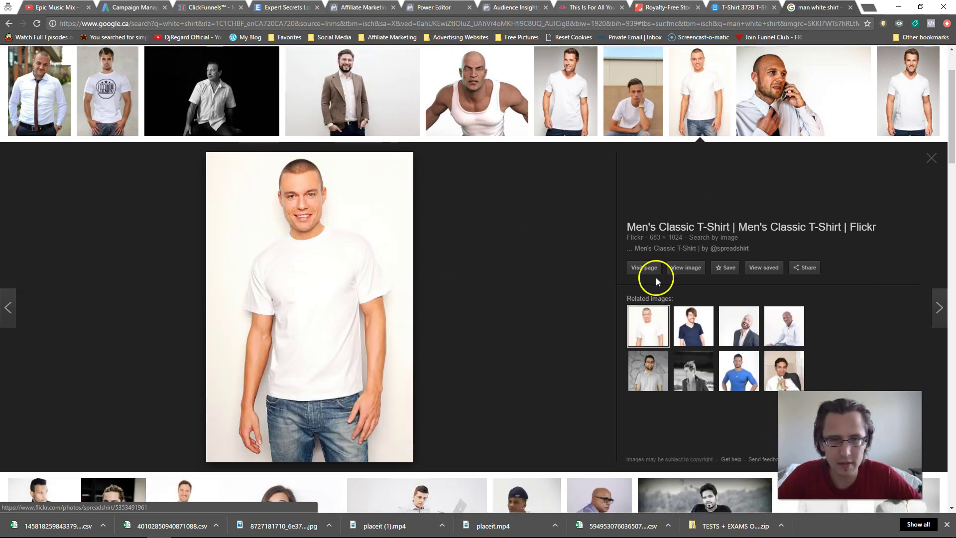
pyautogui.click(711, 95)
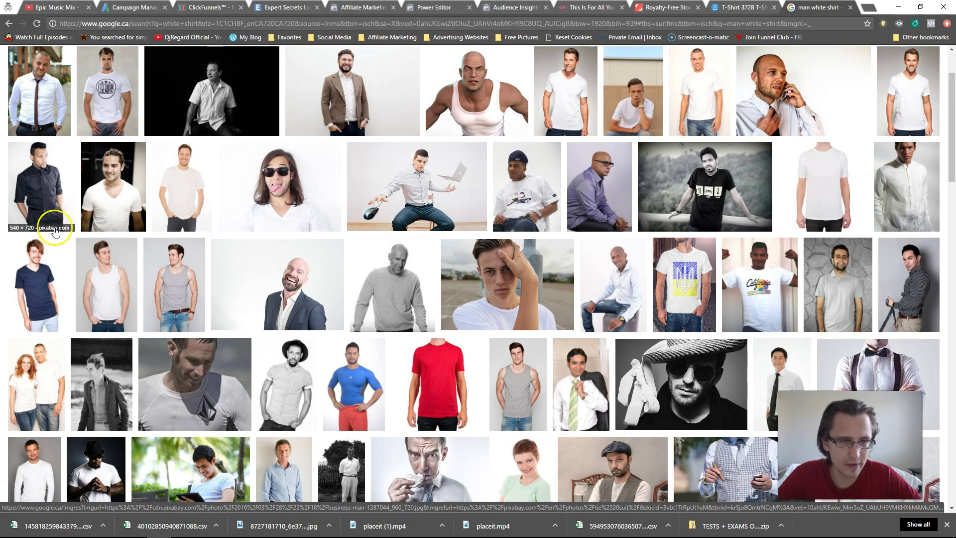
# - Change the image search to "woman white shirt" and look through the first rows of results
pyautogui.scroll(2, 493, 334)
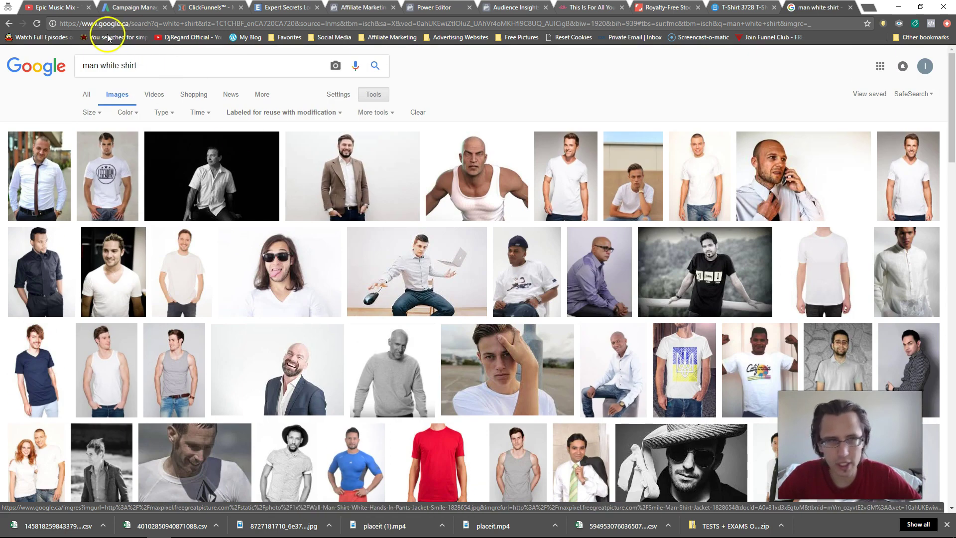
pyautogui.write('woman')
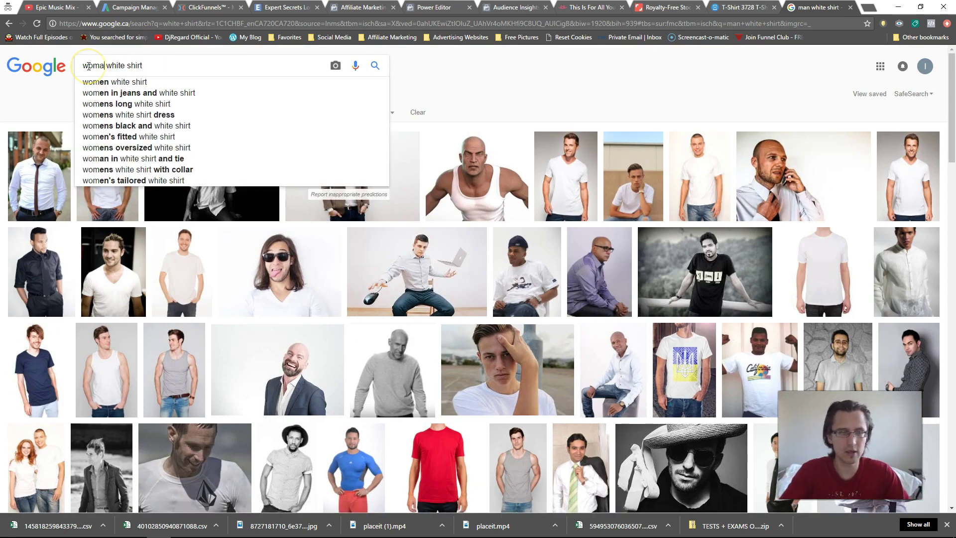
pyautogui.press('Return')
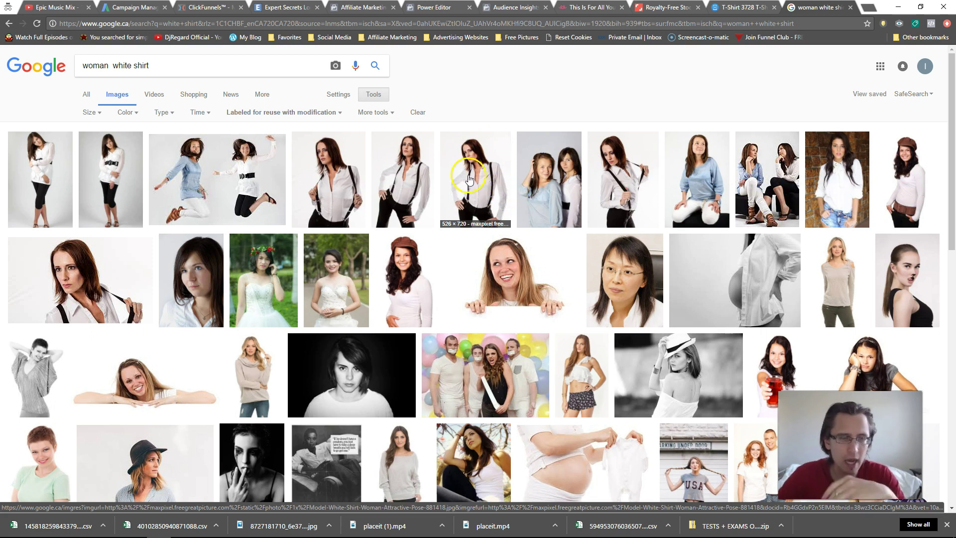
pyautogui.scroll(-2, 466, 173)
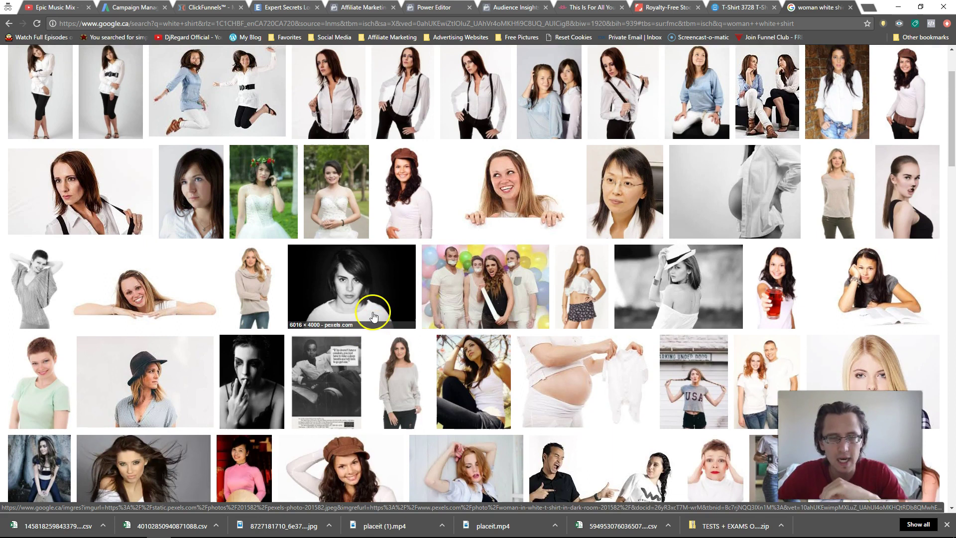
pyautogui.scroll(2, 374, 316)
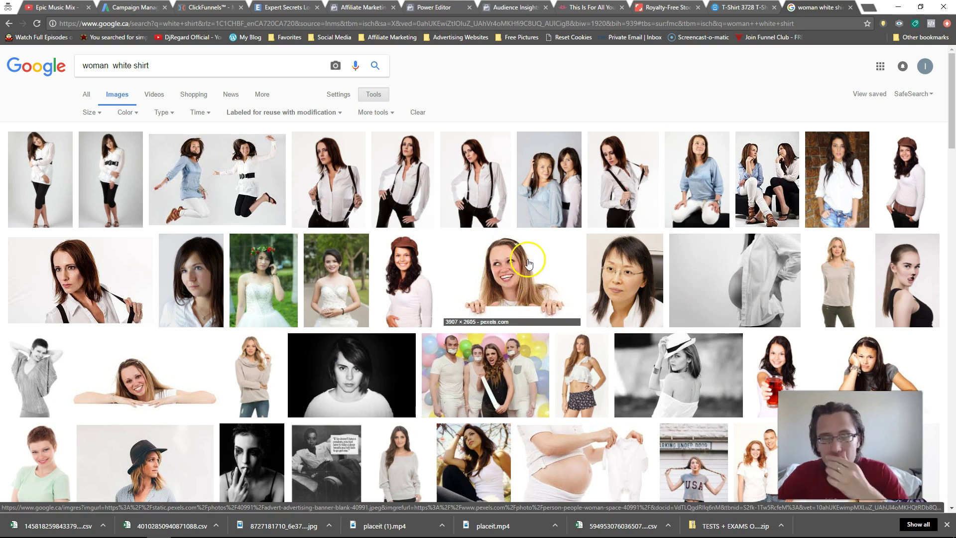
# - Switch to the Shutterstock page and search its photos for "white shirt man"
pyautogui.click(632, 9)
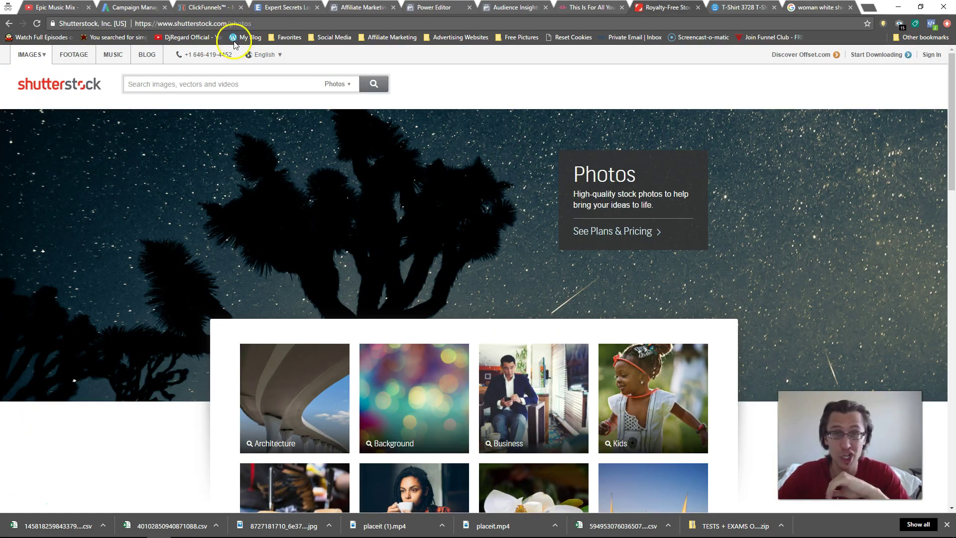
pyautogui.click(206, 90)
pyautogui.write('white shirt man')
pyautogui.press('Return')
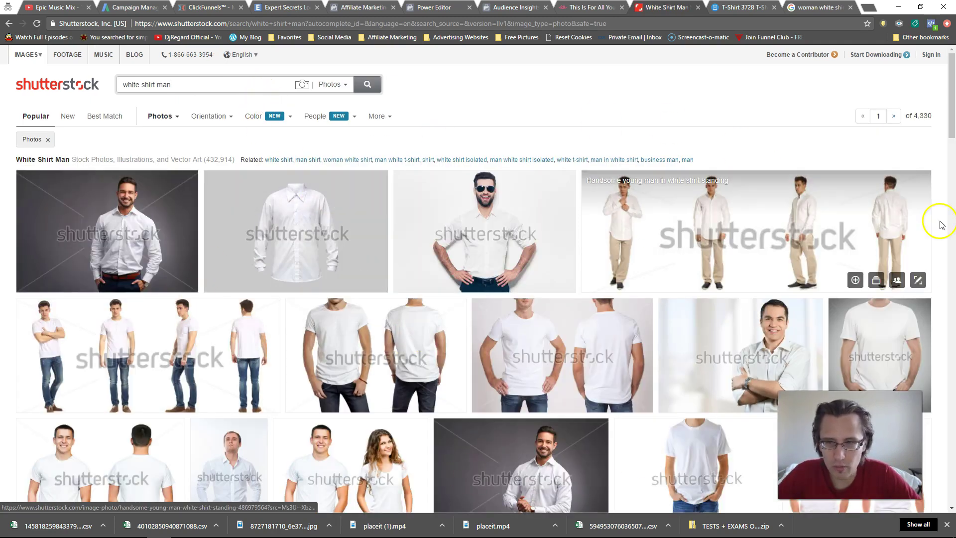
pyautogui.scroll(-2, 348, 398)
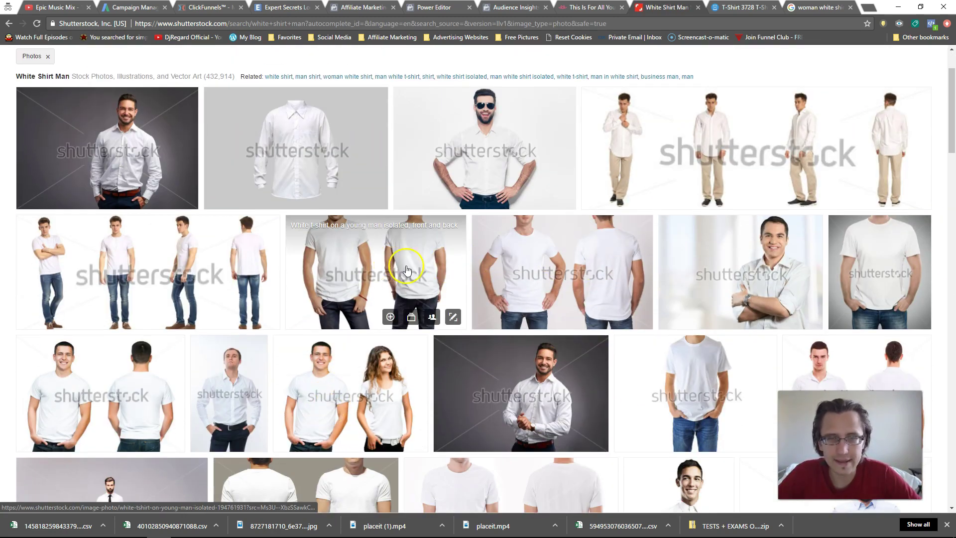
# - Dismiss the Save to Collection prompt and open the page of the "White t-shirt on a young man isolated, front and back" photo
pyautogui.click(390, 317)
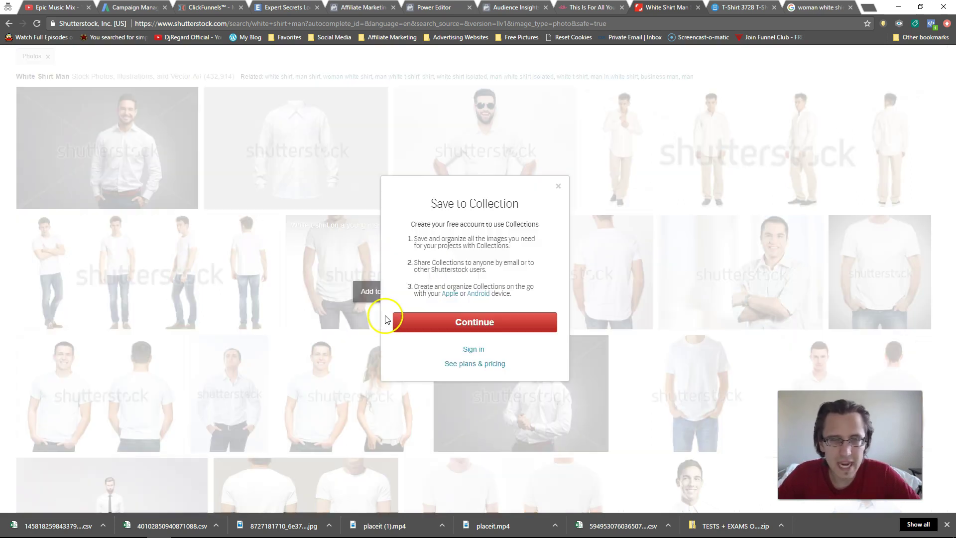
pyautogui.click(557, 186)
pyautogui.click(383, 243)
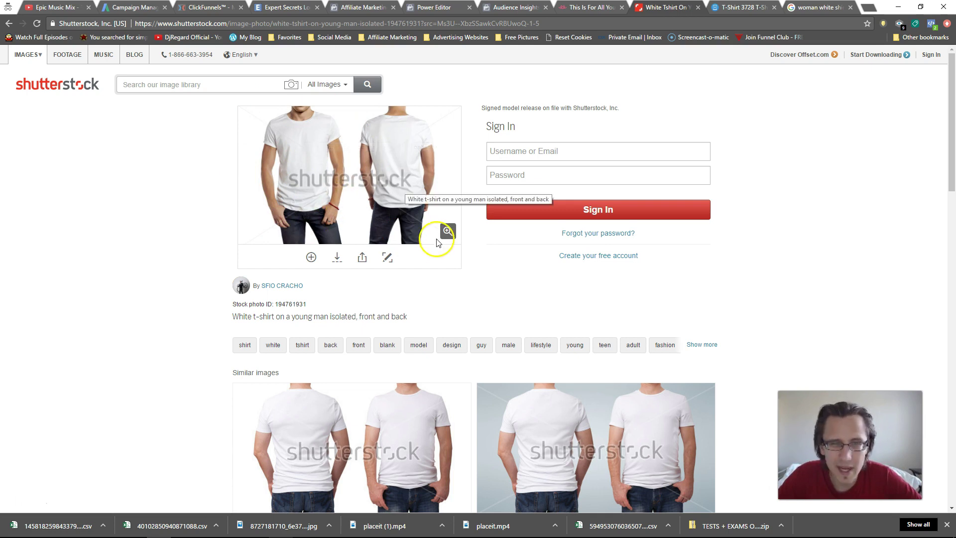
# - Return to the Shutterstock results, change the search to "black shirt woman", and look through the matching photos
pyautogui.click(9, 25)
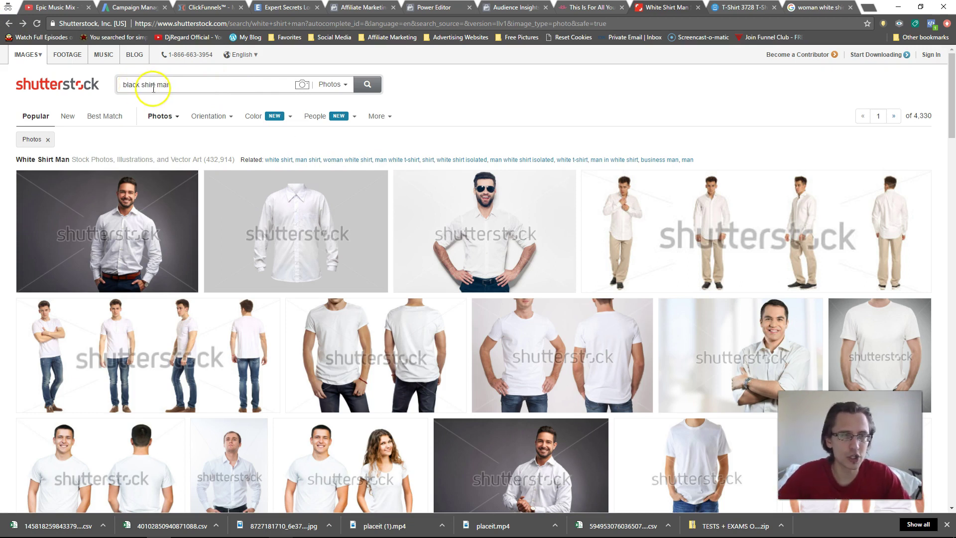
pyautogui.write('o')
pyautogui.press('Return')
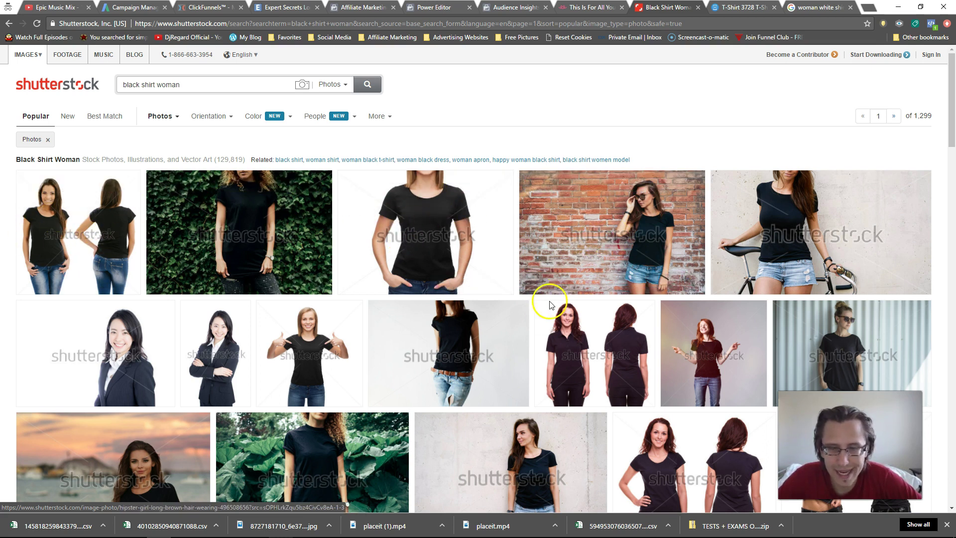
pyautogui.scroll(-5, 559, 324)
pyautogui.scroll(5, 503, 374)
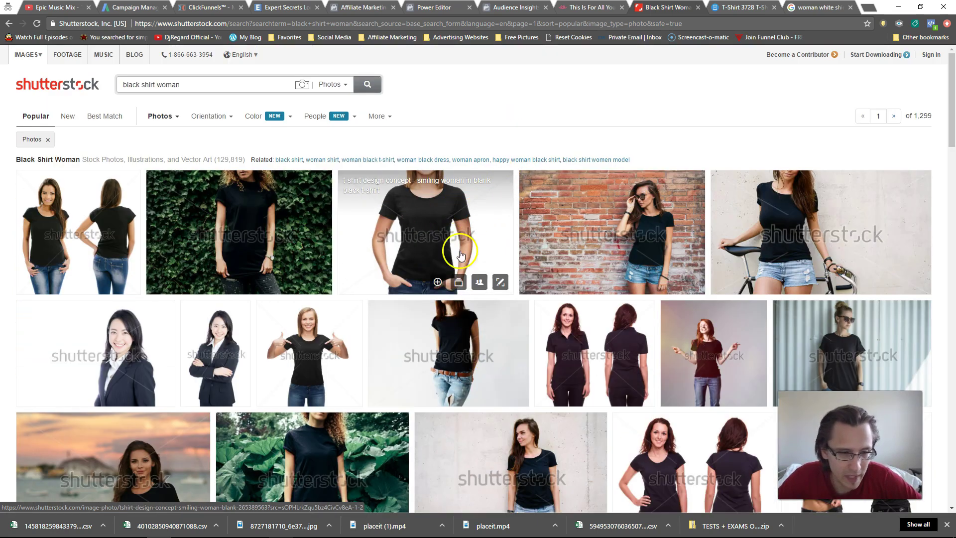
pyautogui.scroll(-3, 461, 256)
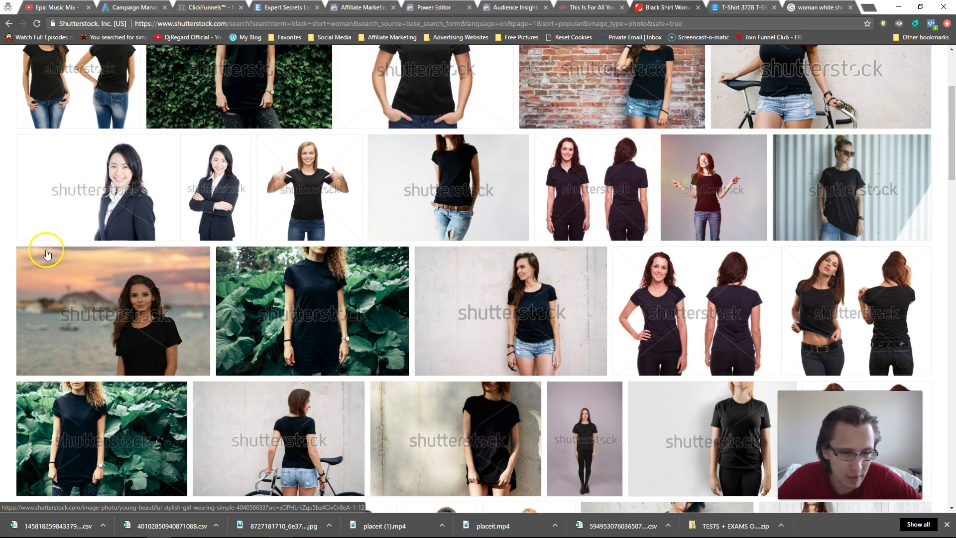
pyautogui.scroll(-5, 324, 279)
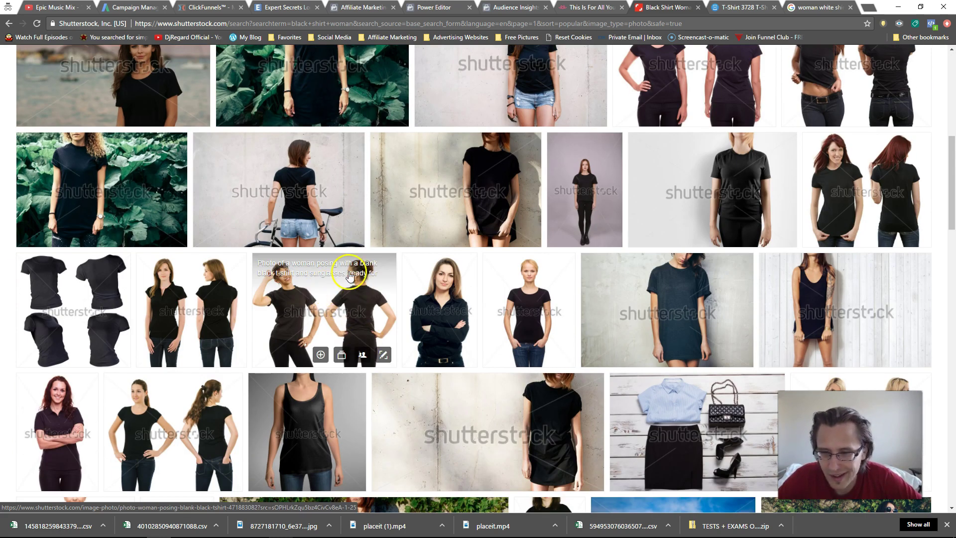
# - Switch to Photoshop to view the female t-shirt sample ad on the yellow background, and return to the browser
pyautogui.click(281, 525)
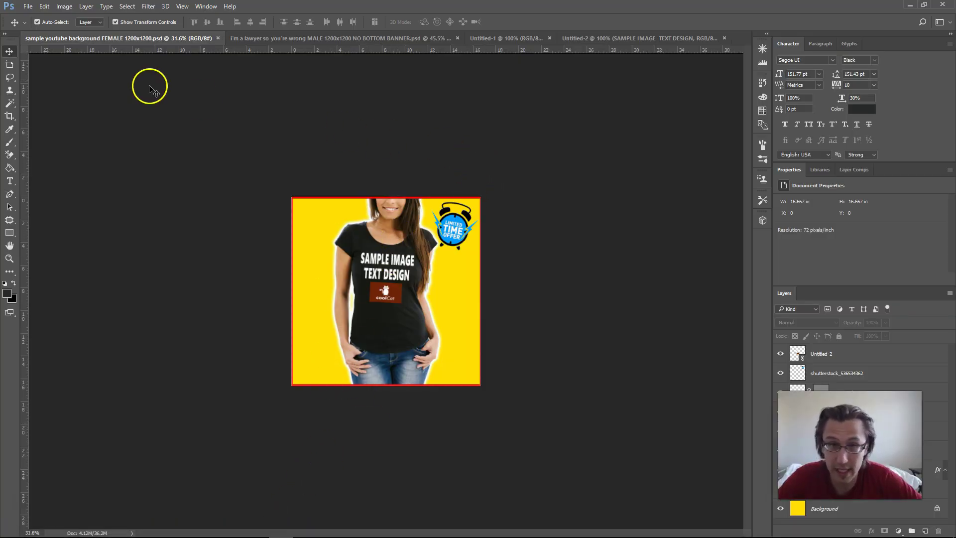
pyautogui.moveTo(377, 294); pyautogui.dragTo(376, 292)
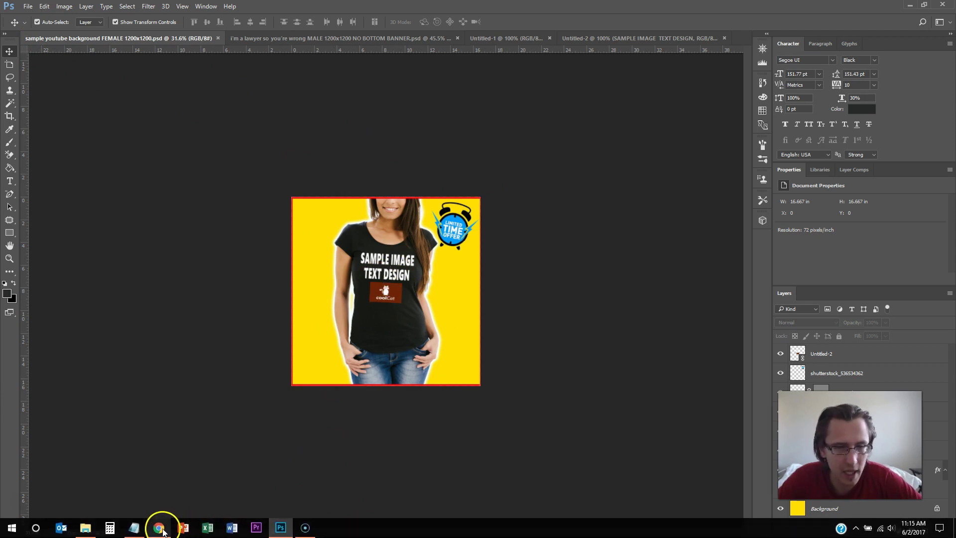
pyautogui.click(159, 528)
# - Return to the first black shirt photos and open Shutterstock's plans and pricing page
pyautogui.scroll(3, 291, 361)
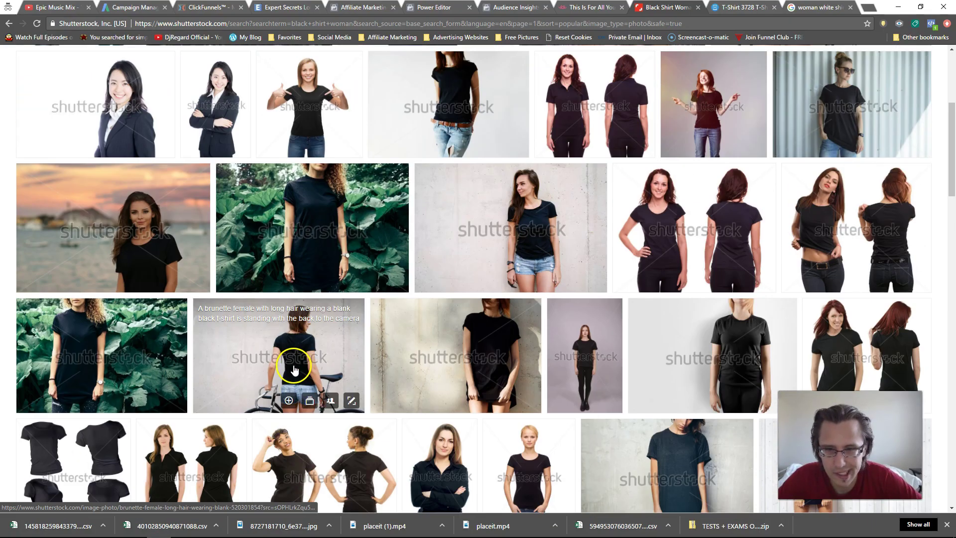
pyautogui.scroll(5, 294, 368)
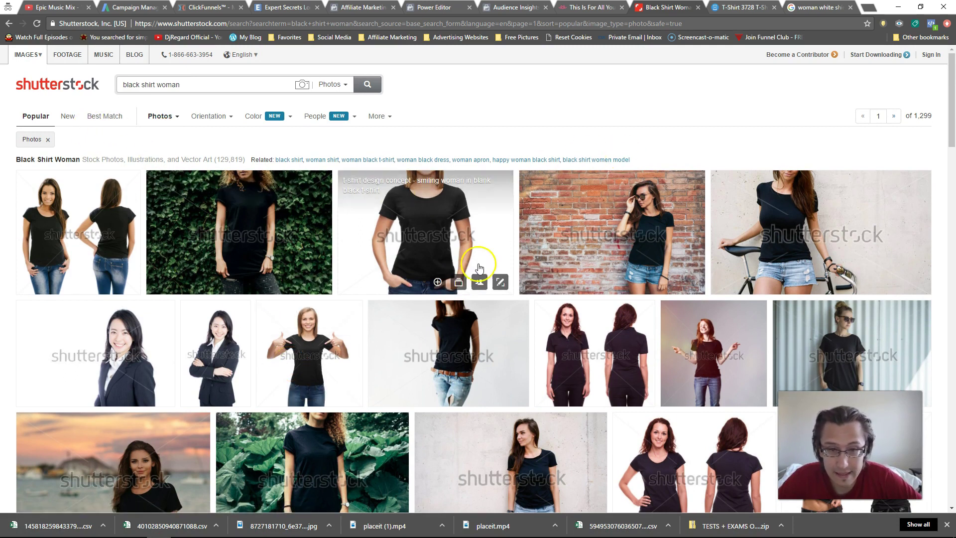
pyautogui.moveTo(952, 132); pyautogui.dragTo(952, 461)
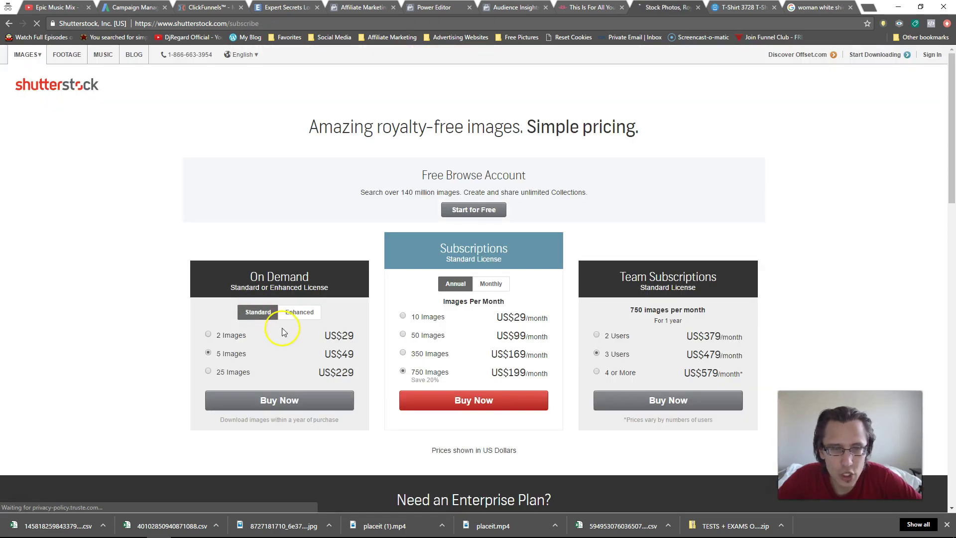
# - Select the 2 Images option under On Demand and compare its price with the 10-image subscription
pyautogui.moveTo(355, 335); pyautogui.dragTo(324, 336)
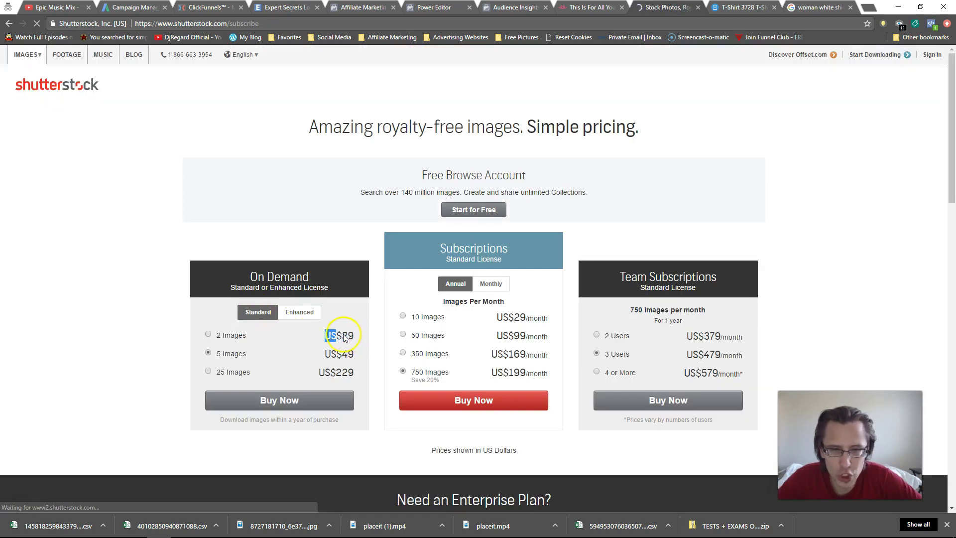
pyautogui.click(244, 322)
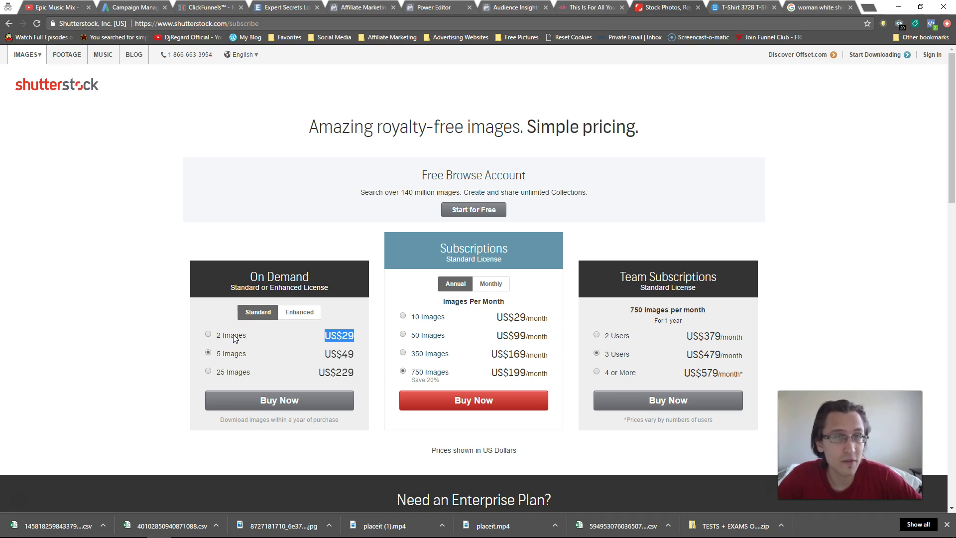
pyautogui.doubleClick(349, 336)
pyautogui.doubleClick(526, 320)
pyautogui.moveTo(529, 323); pyautogui.dragTo(539, 318)
pyautogui.click(359, 340)
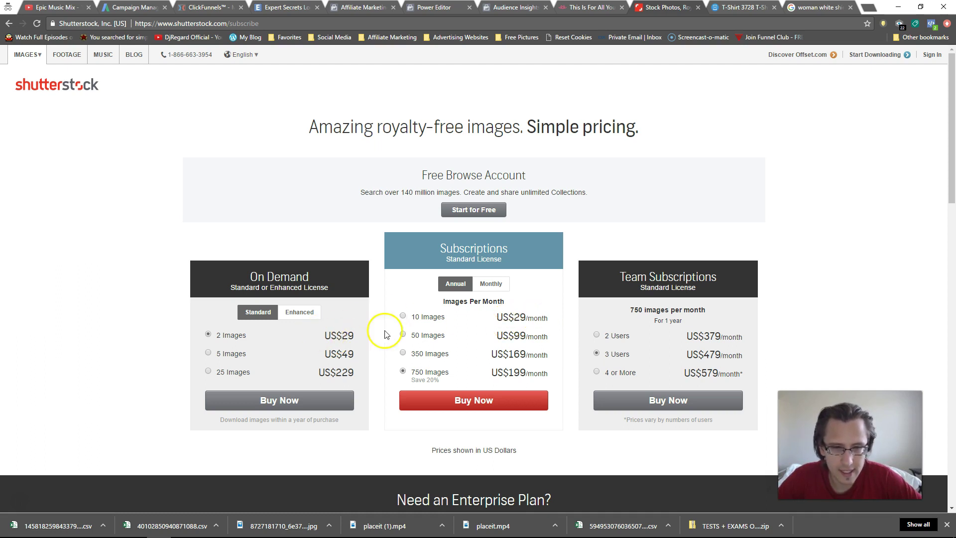
# - Select the 10 Images option under the annual subscriptions and examine its monthly price
pyautogui.moveTo(441, 317); pyautogui.dragTo(415, 317)
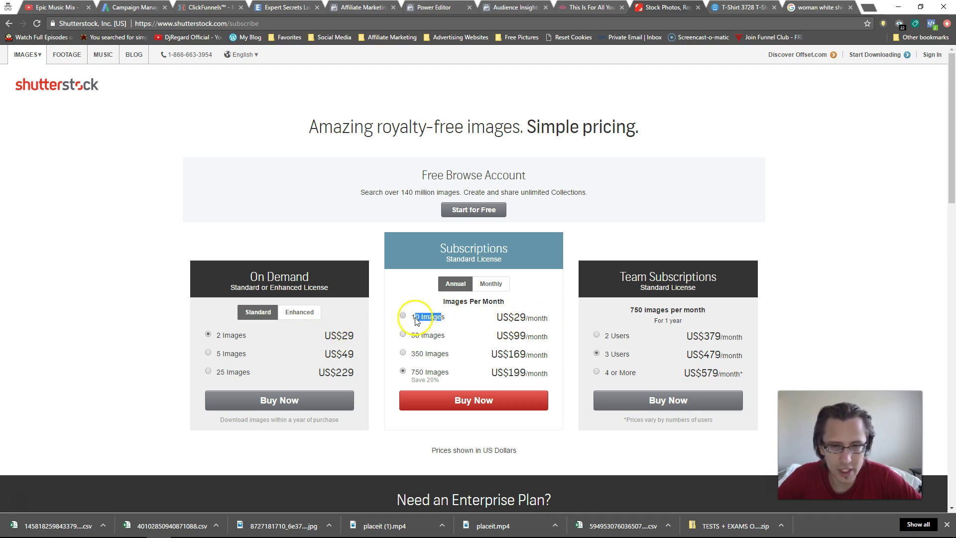
pyautogui.doubleClick(443, 247)
pyautogui.moveTo(498, 322); pyautogui.dragTo(548, 317)
pyautogui.click(461, 321)
pyautogui.moveTo(461, 320); pyautogui.dragTo(417, 319)
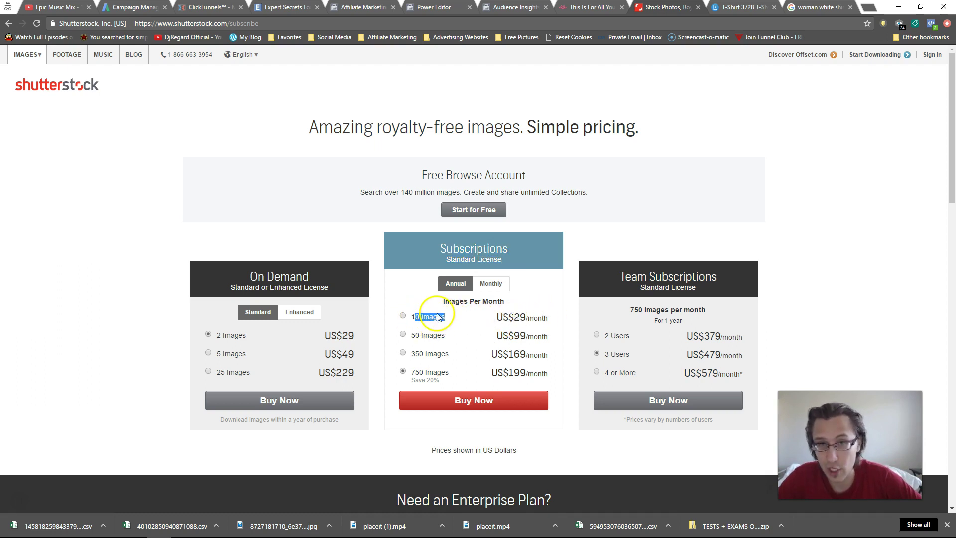
pyautogui.moveTo(549, 319); pyautogui.dragTo(499, 323)
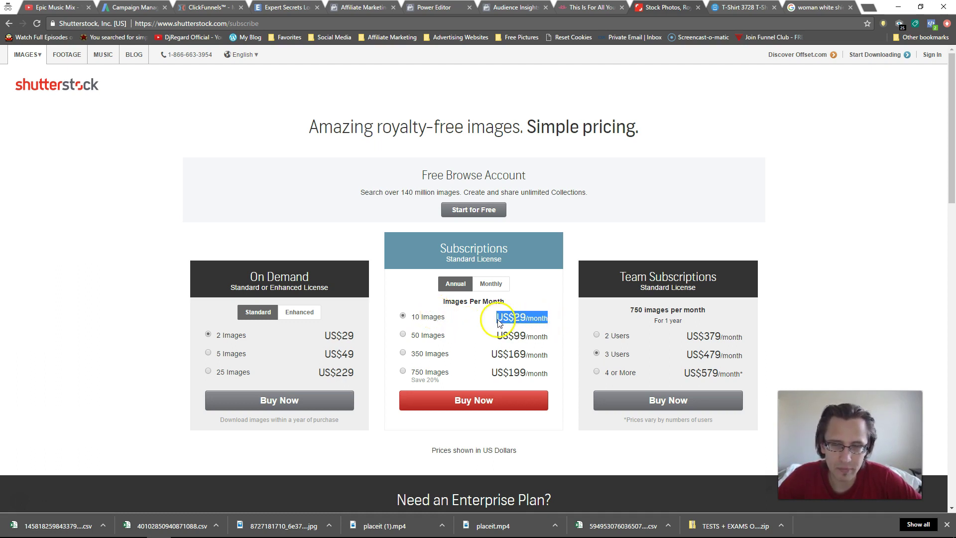
pyautogui.click(428, 319)
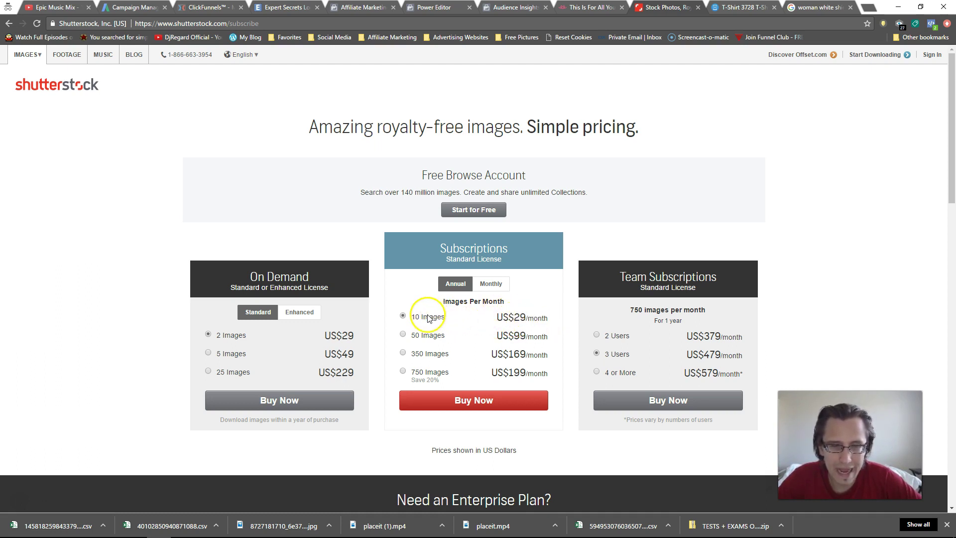
# - Switch the subscription plans to Monthly billing and highlight the price of the 10-image plan
pyautogui.moveTo(503, 302); pyautogui.dragTo(454, 299)
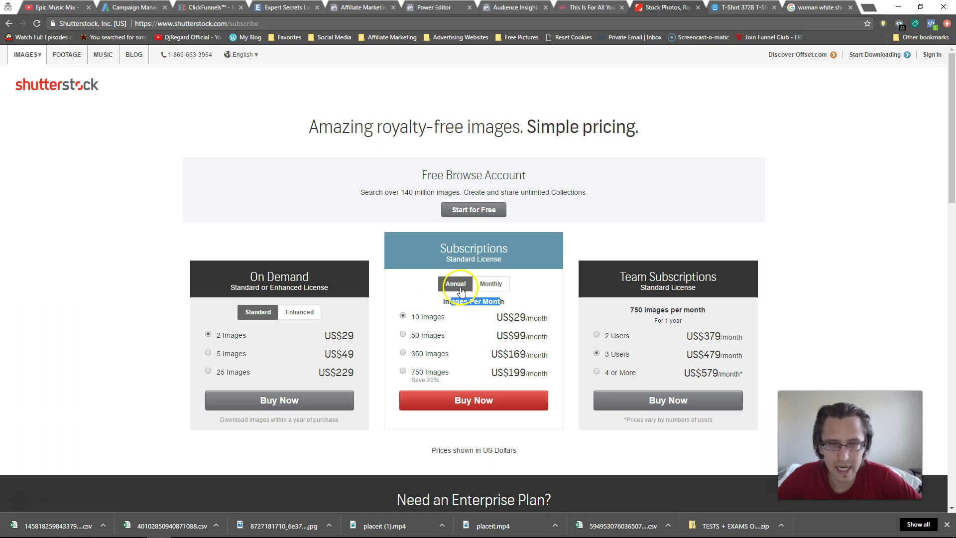
pyautogui.click(491, 283)
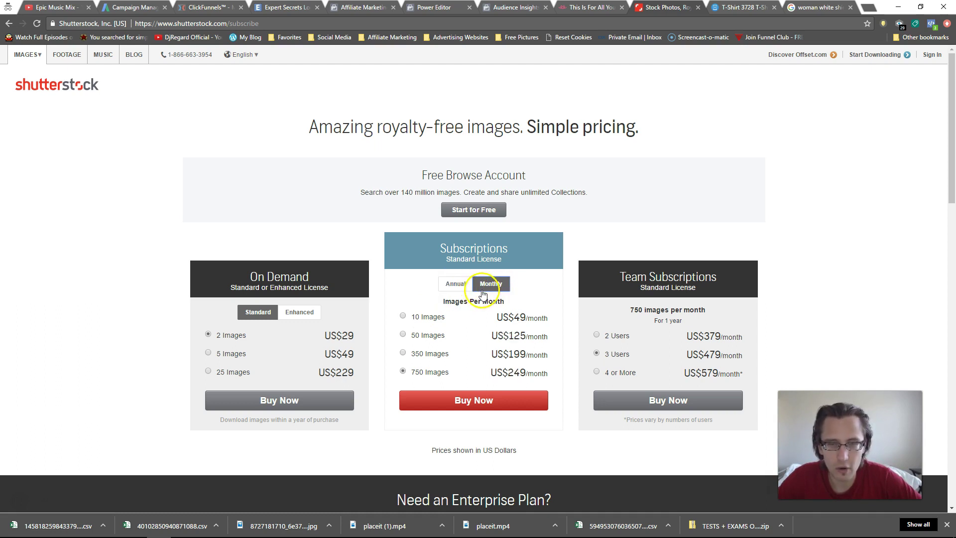
pyautogui.moveTo(497, 317); pyautogui.dragTo(547, 319)
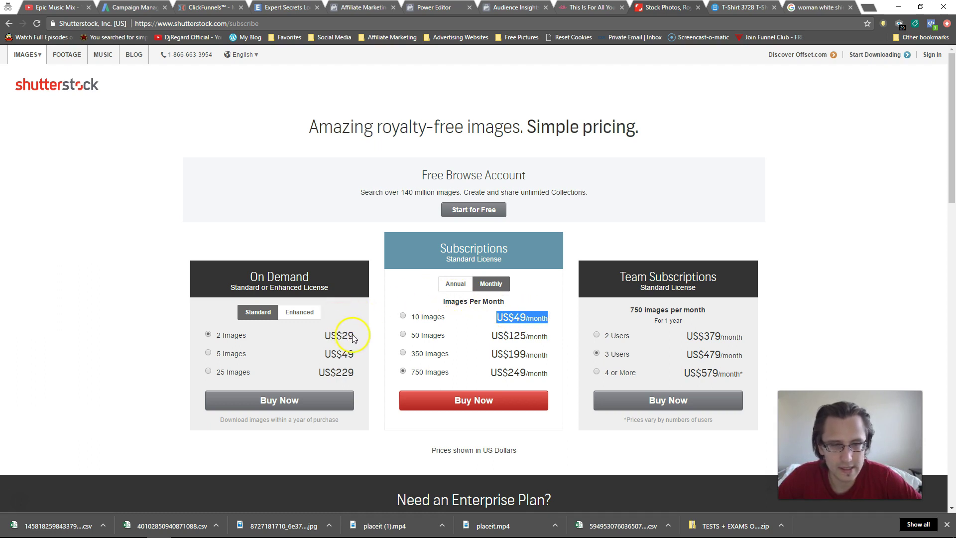
# - Compare the On Demand price for 2 Images with the monthly subscription price for 10 Images, and select the 10 Images option
pyautogui.moveTo(354, 337); pyautogui.dragTo(334, 339)
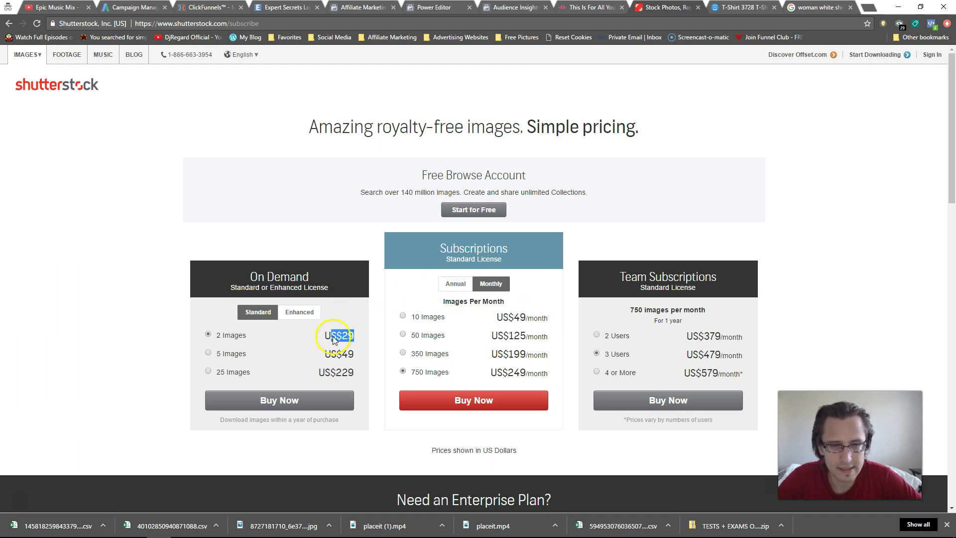
pyautogui.doubleClick(520, 318)
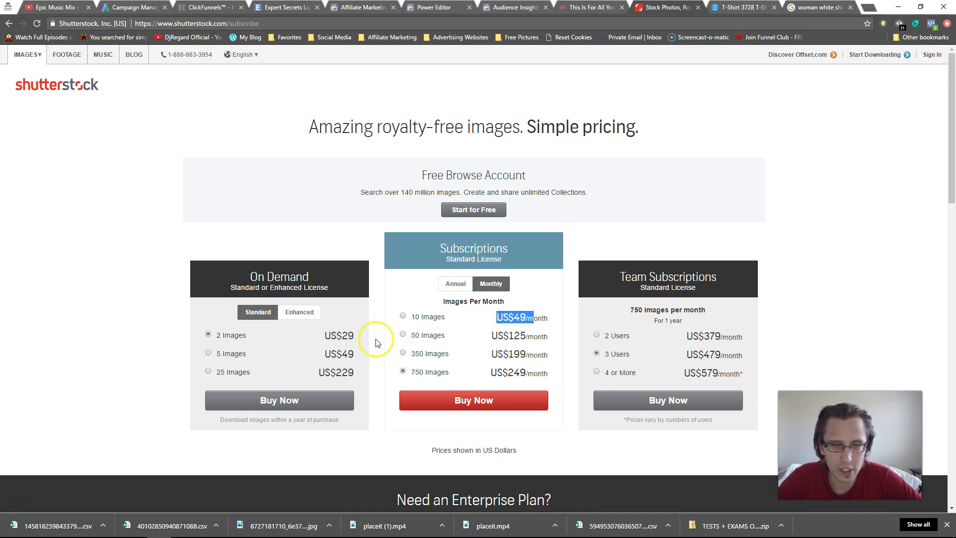
pyautogui.moveTo(354, 337); pyautogui.dragTo(344, 338)
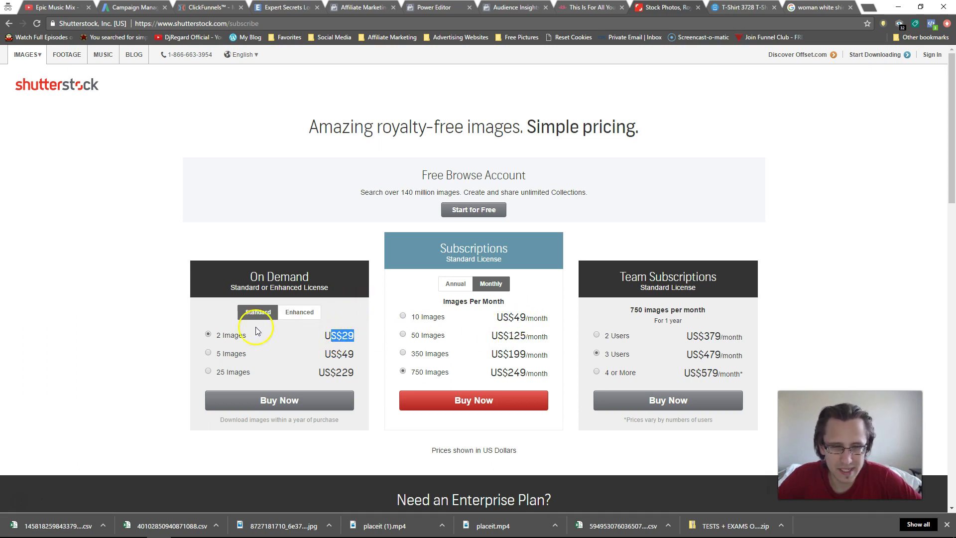
pyautogui.moveTo(252, 342); pyautogui.dragTo(242, 340)
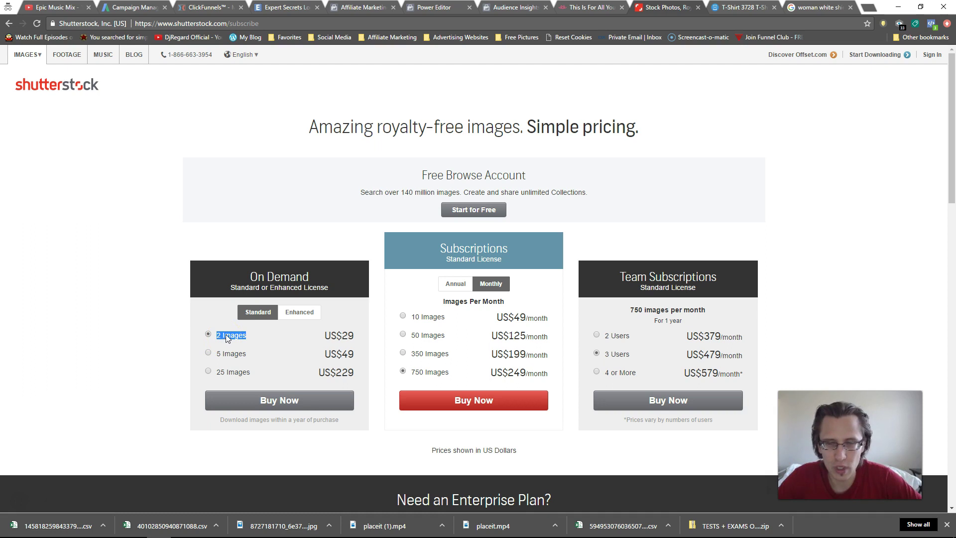
pyautogui.moveTo(548, 323); pyautogui.dragTo(505, 322)
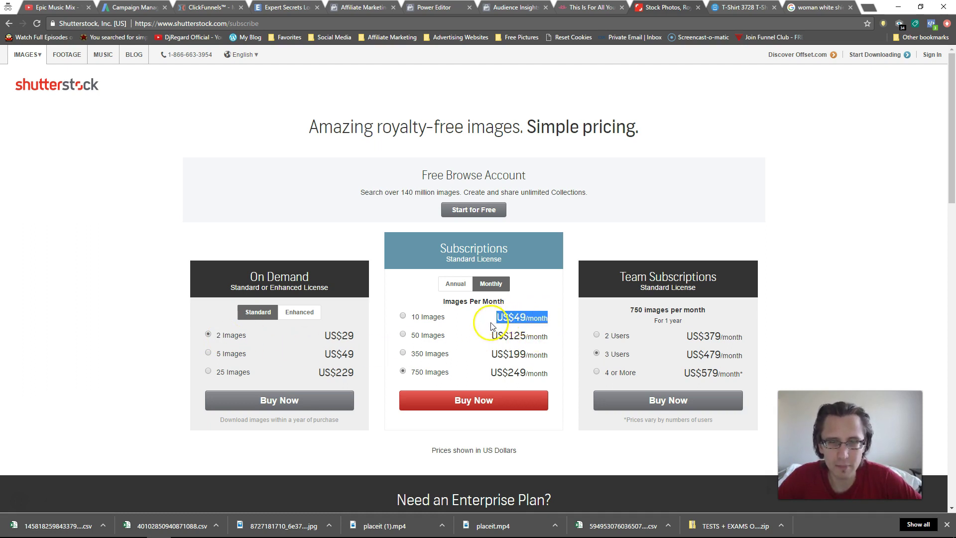
pyautogui.click(403, 315)
pyautogui.moveTo(538, 318); pyautogui.dragTo(503, 319)
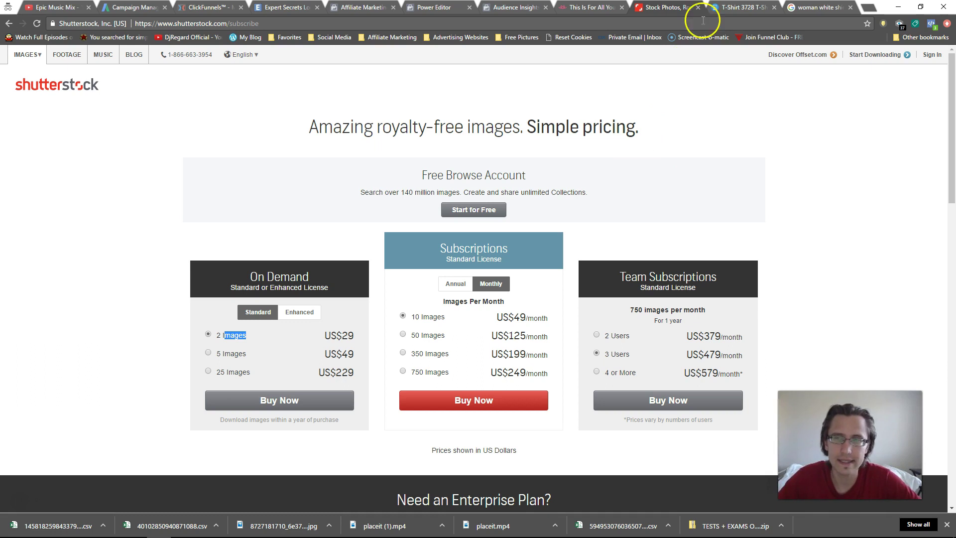
# - Switch to the Placeit site, highlight its web address, and look over the T-shirt mockup templates
pyautogui.hotkey('ctrl', 'Tab')
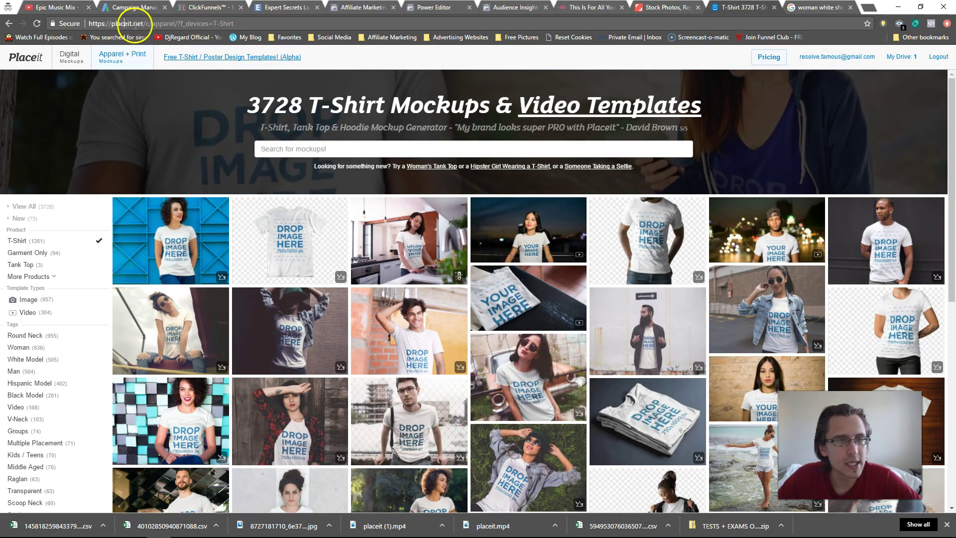
pyautogui.moveTo(240, 22); pyautogui.dragTo(86, 22)
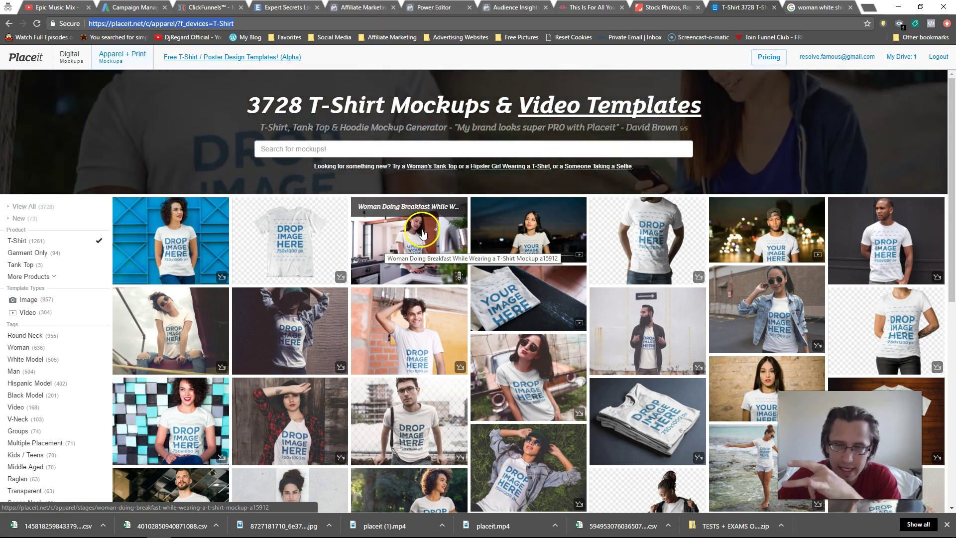
pyautogui.click(468, 224)
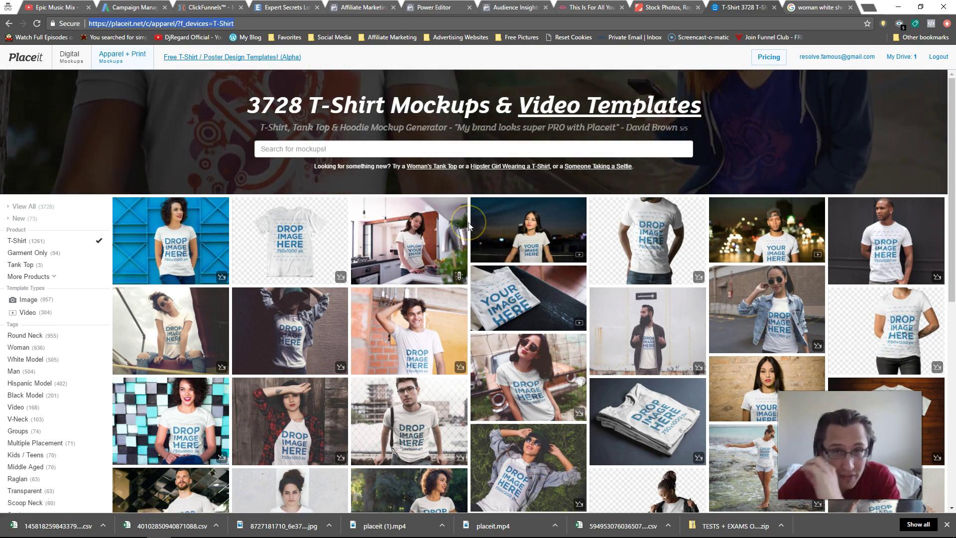
pyautogui.click(458, 233)
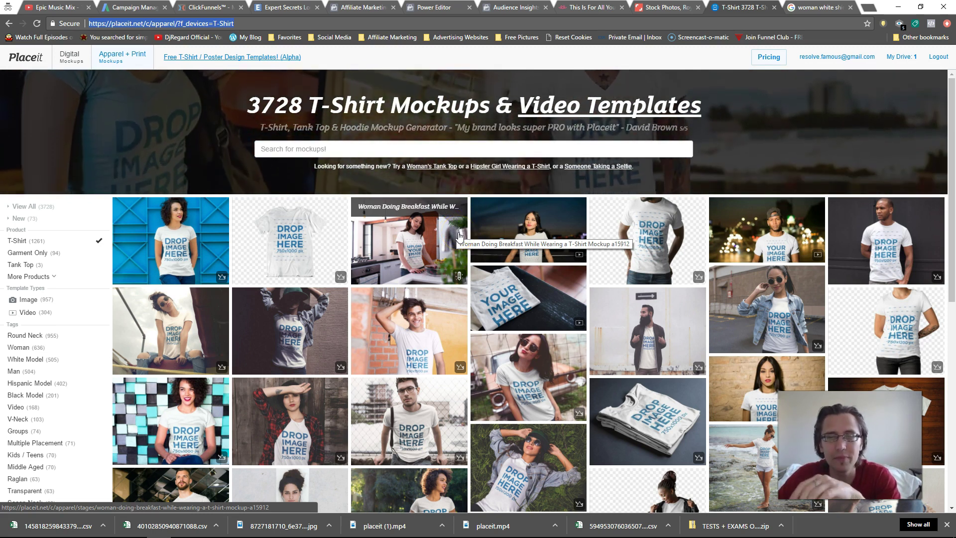
pyautogui.click(536, 405)
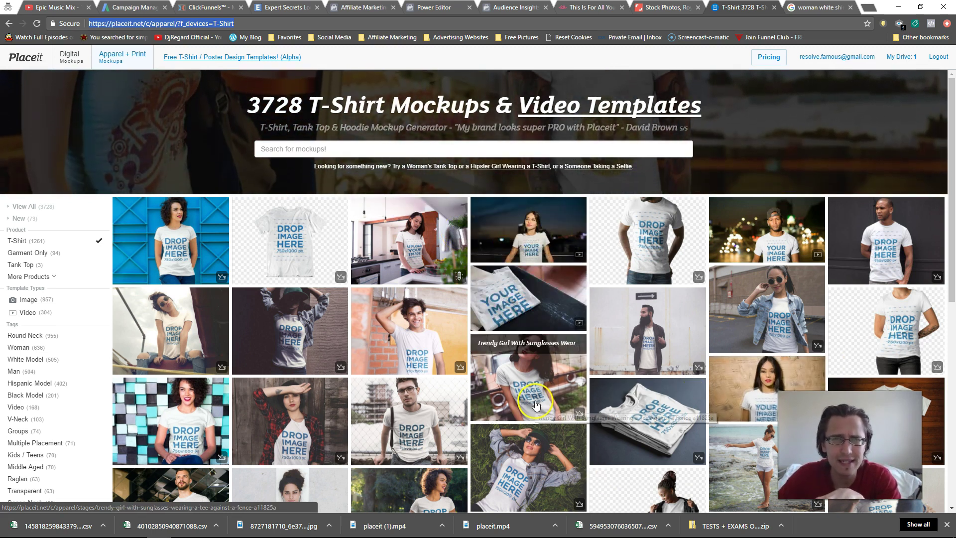
pyautogui.click(536, 389)
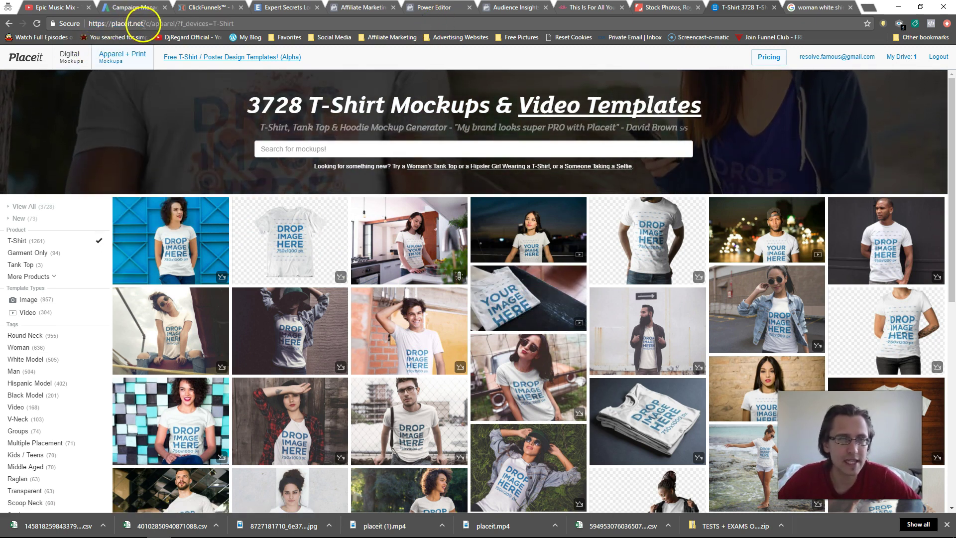
# - Open the Facebook Ads mockups and view the template of the young couple in summer outfits
pyautogui.click(135, 61)
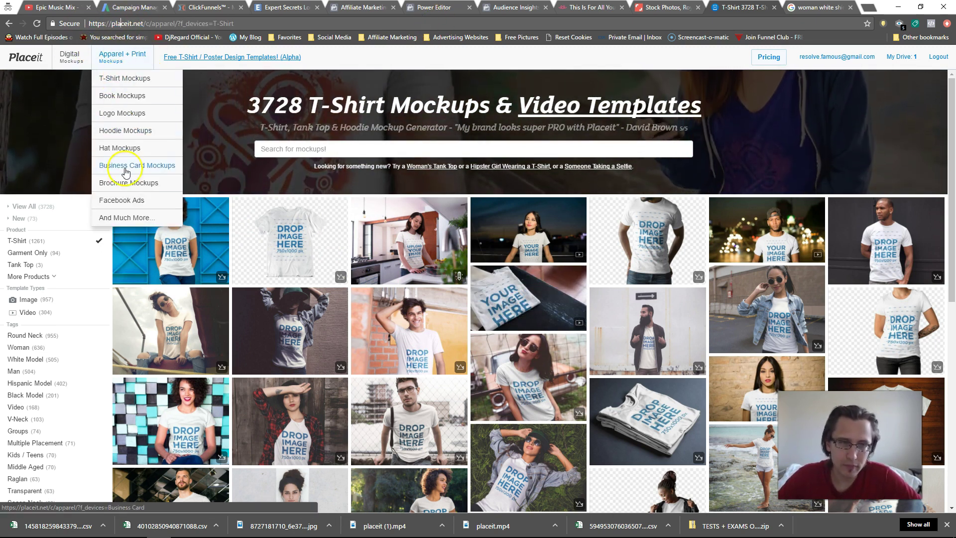
pyautogui.click(123, 200)
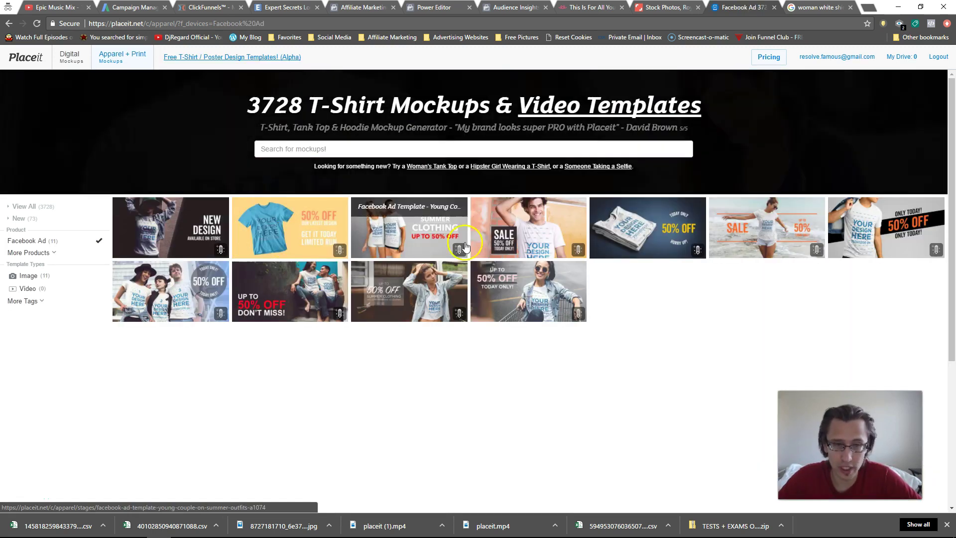
pyautogui.click(433, 228)
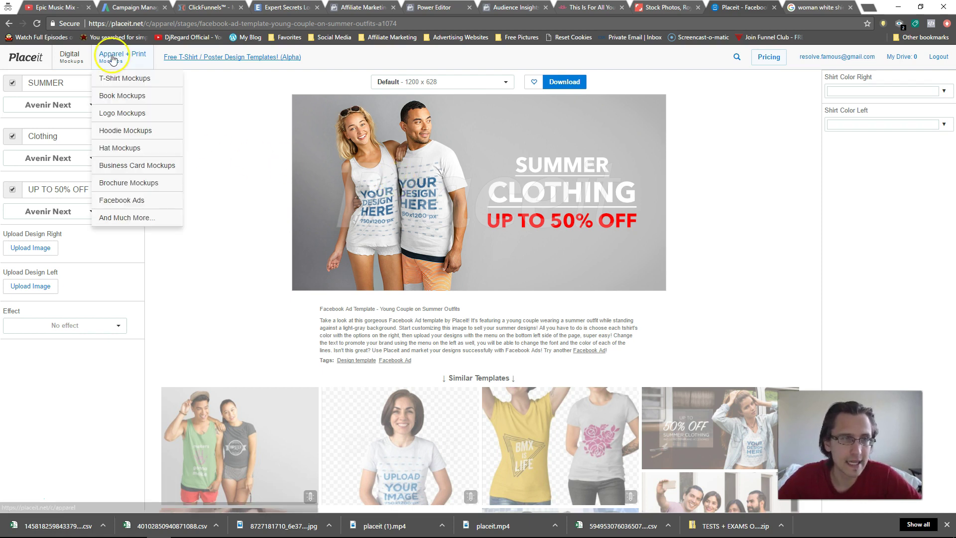
# - Return to the T-Shirt mockups and filter them by the Woman and Man tags
pyautogui.click(113, 74)
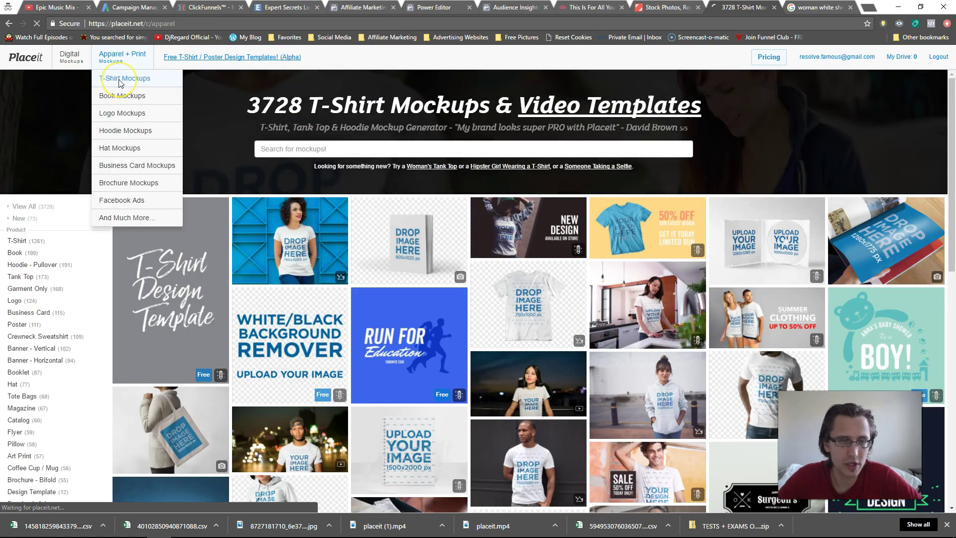
pyautogui.click(118, 82)
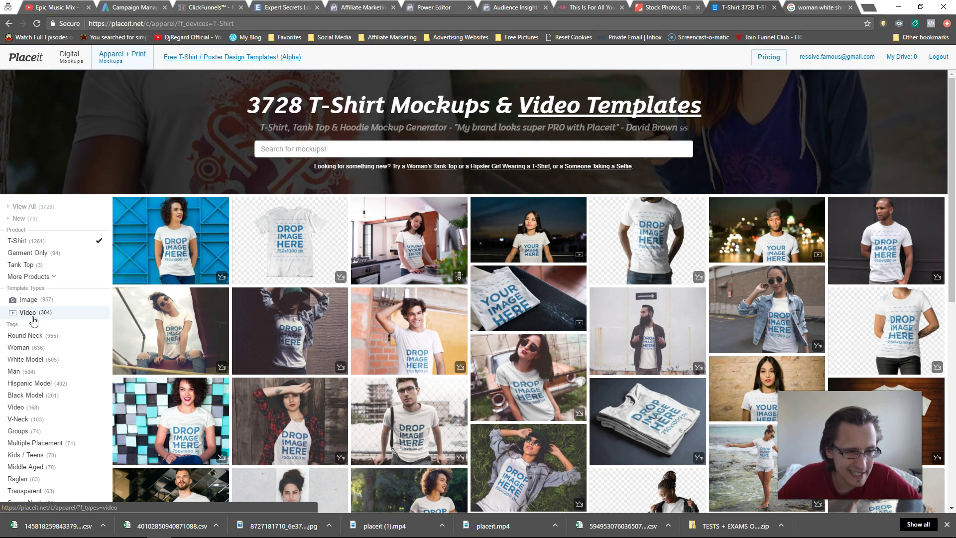
pyautogui.click(25, 349)
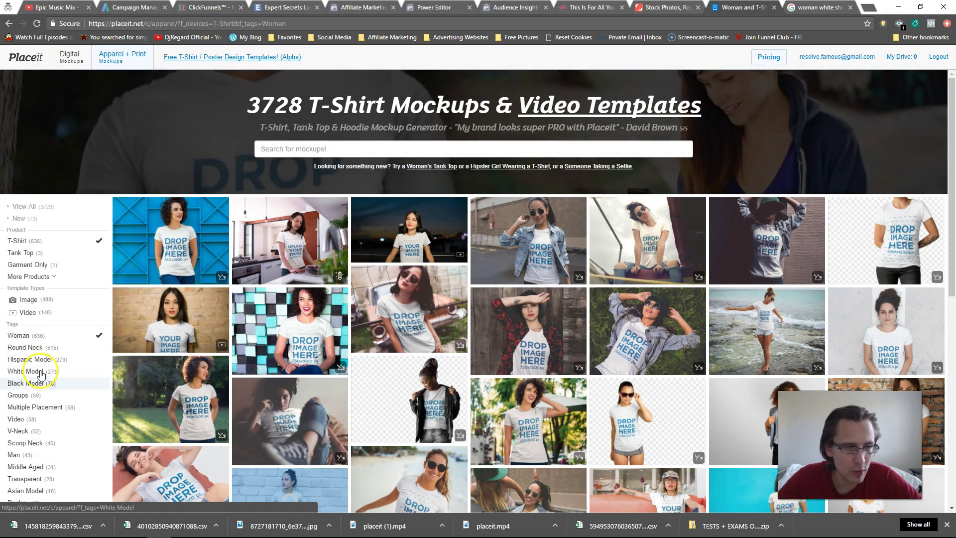
pyautogui.click(22, 459)
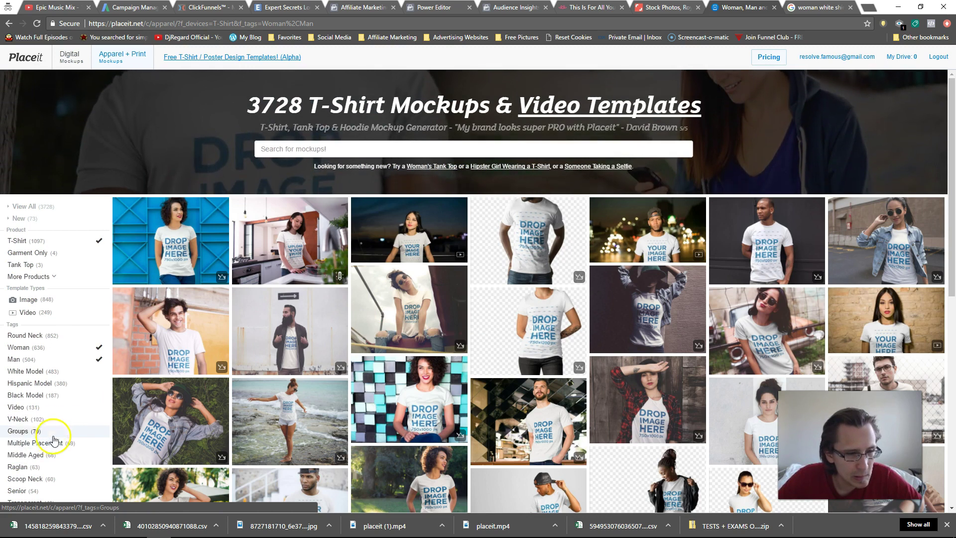
# - Remove the Woman tag, browse the mockups tagged Man, and replace the Man tag with Round Neck
pyautogui.click(34, 348)
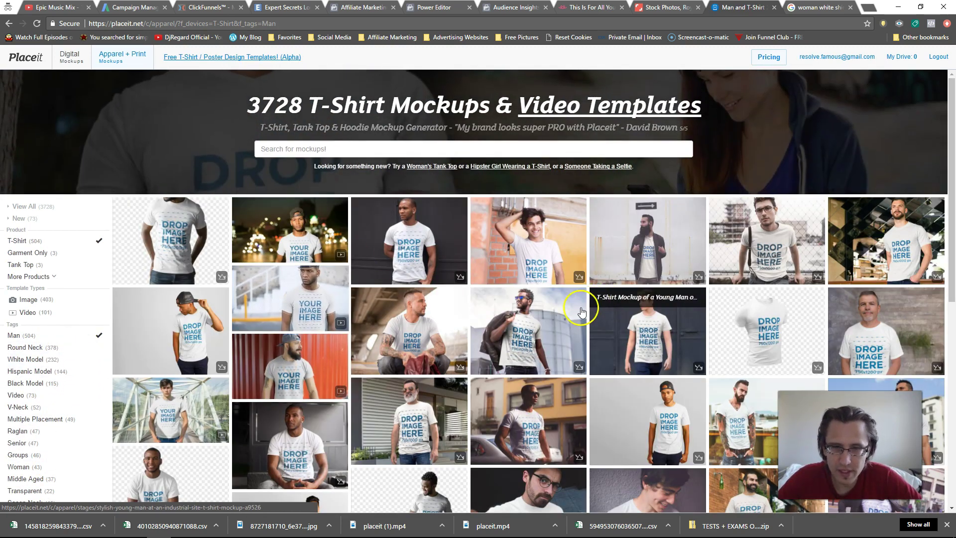
pyautogui.scroll(-5, 420, 376)
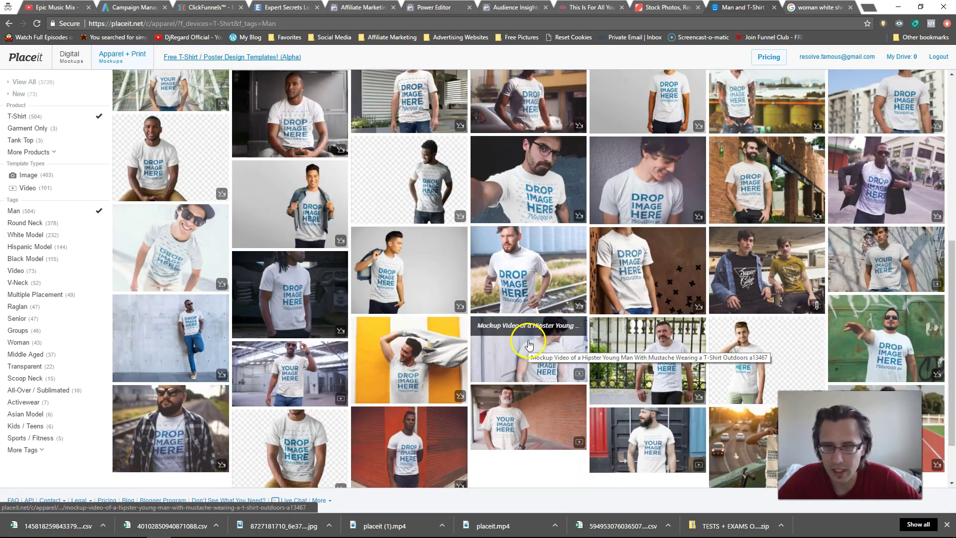
pyautogui.scroll(3, 311, 353)
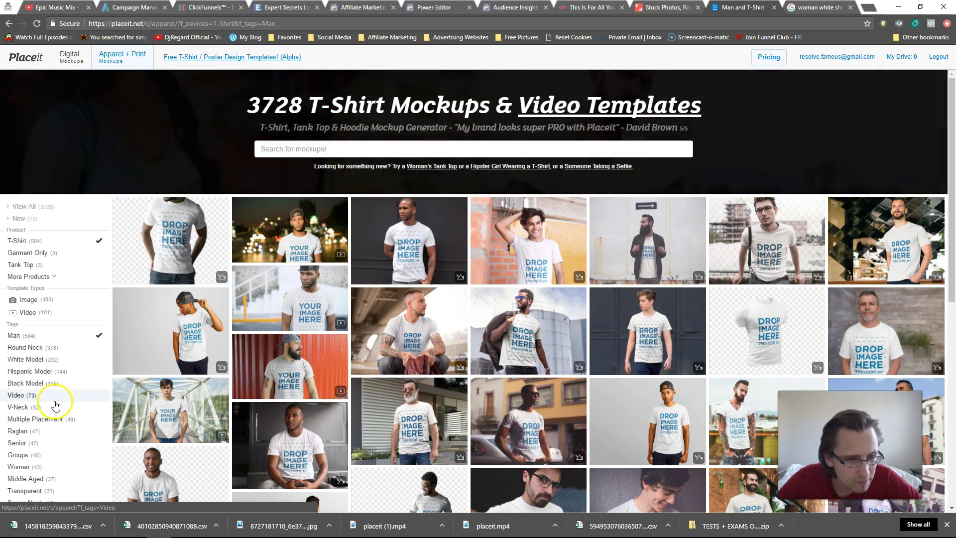
pyautogui.click(20, 335)
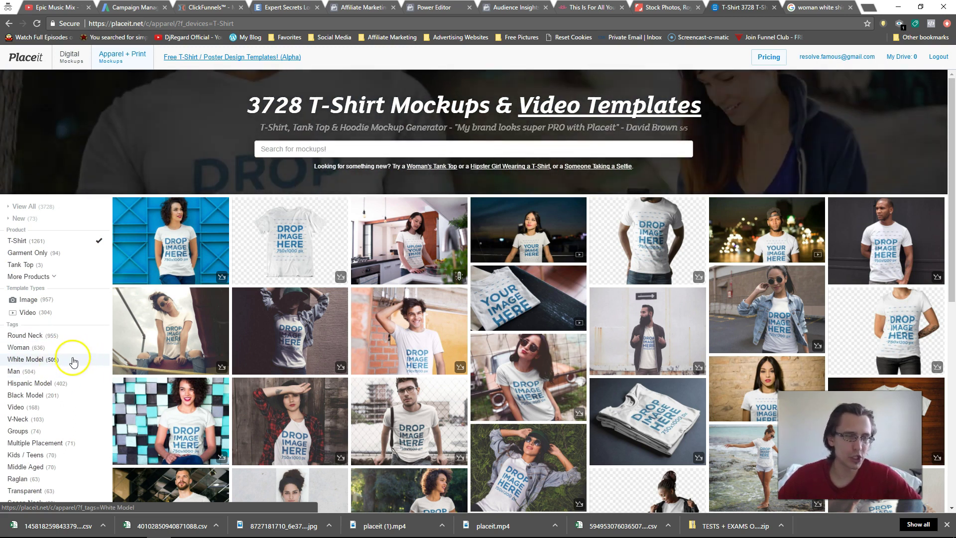
pyautogui.click(46, 336)
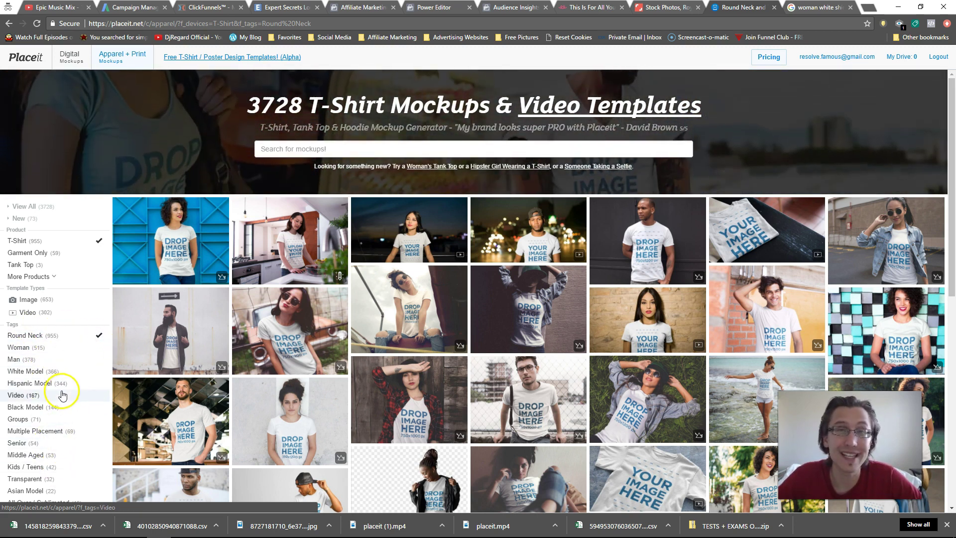
# - Filter the T-shirt mockups to Image templates tagged Man and open the one of the guy smiling and grabbing his hair
pyautogui.click(49, 300)
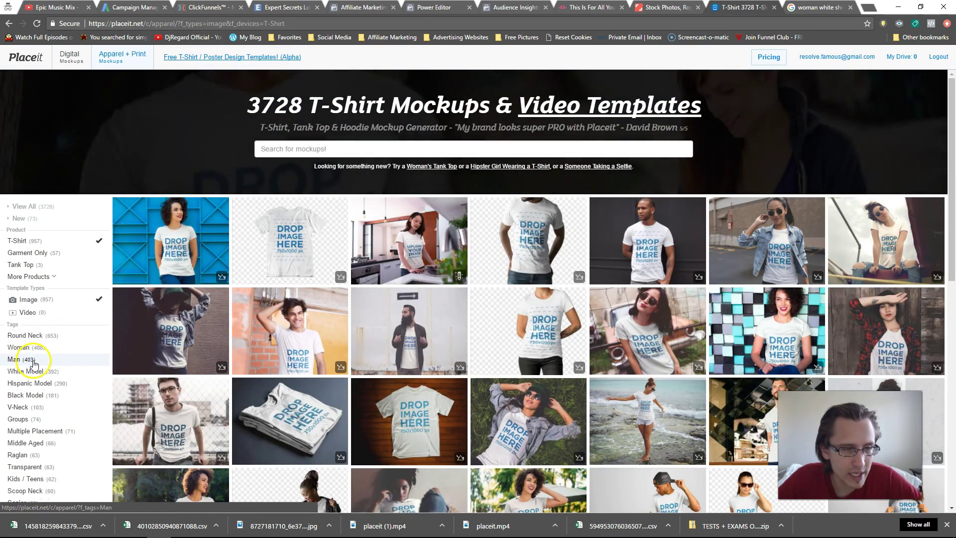
pyautogui.click(33, 359)
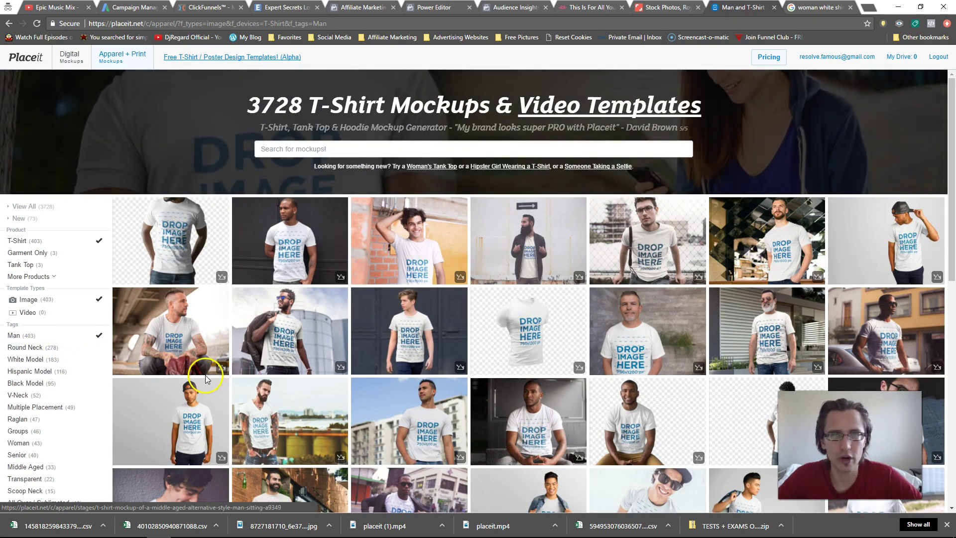
pyautogui.click(419, 244)
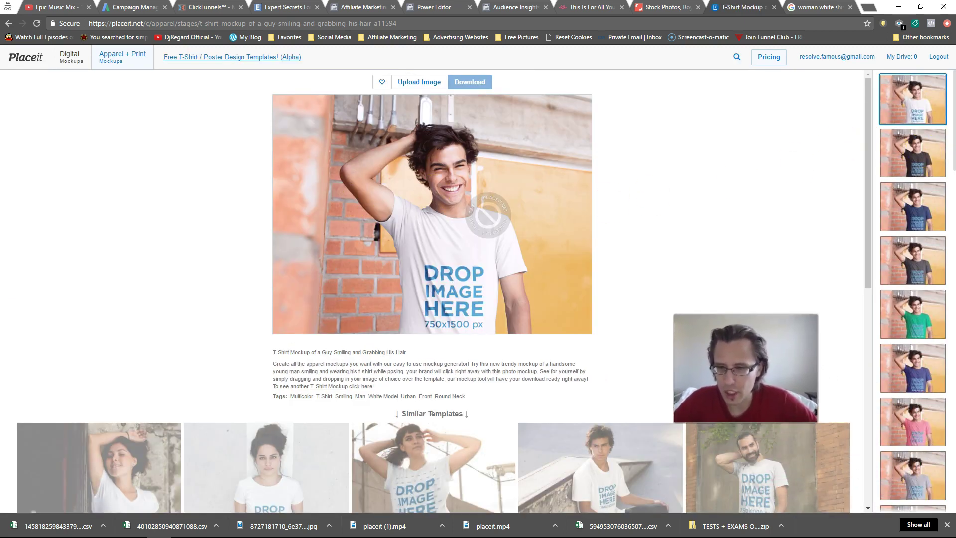
# - Preview the mockup in several shirt colors, including black, navy and green, and choose a charcoal shirt
pyautogui.click(928, 164)
pyautogui.click(924, 210)
pyautogui.click(917, 262)
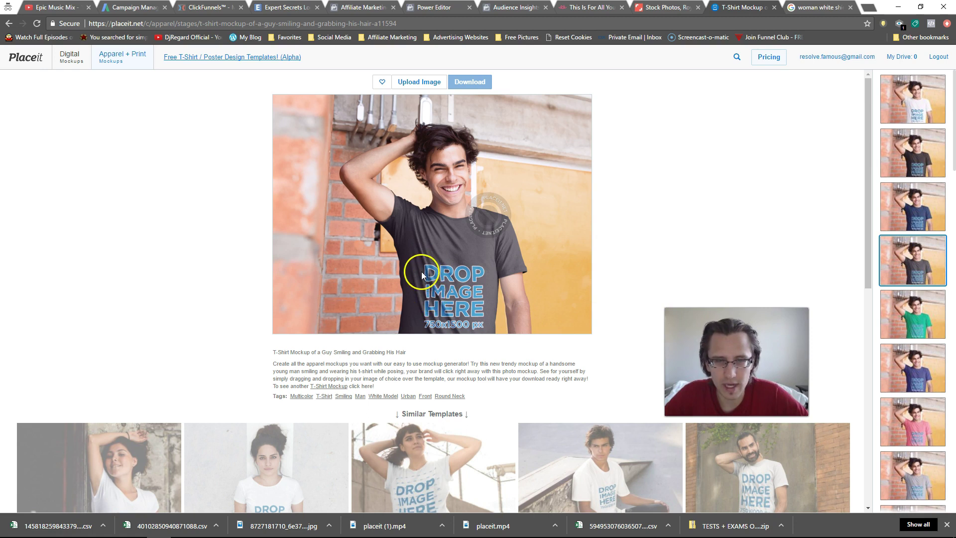
pyautogui.click(922, 326)
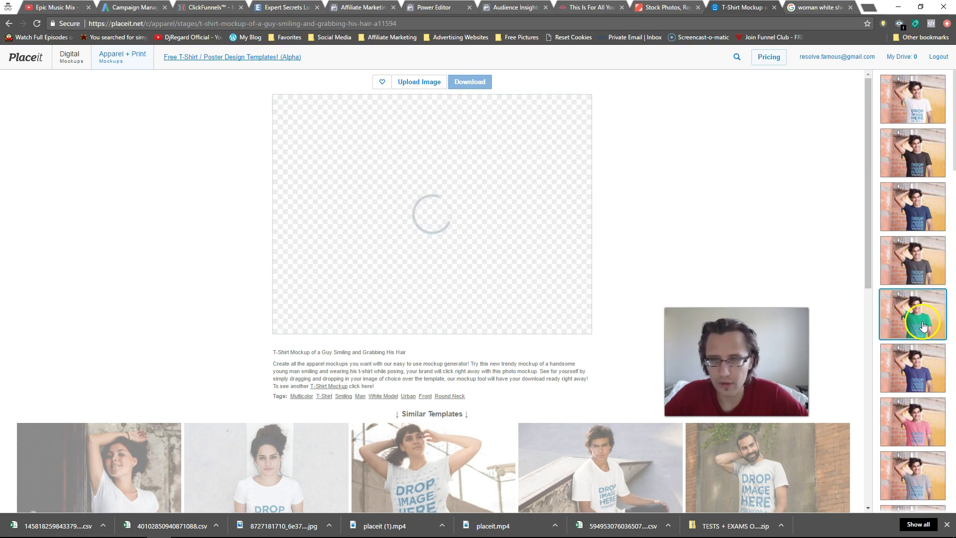
pyautogui.click(933, 200)
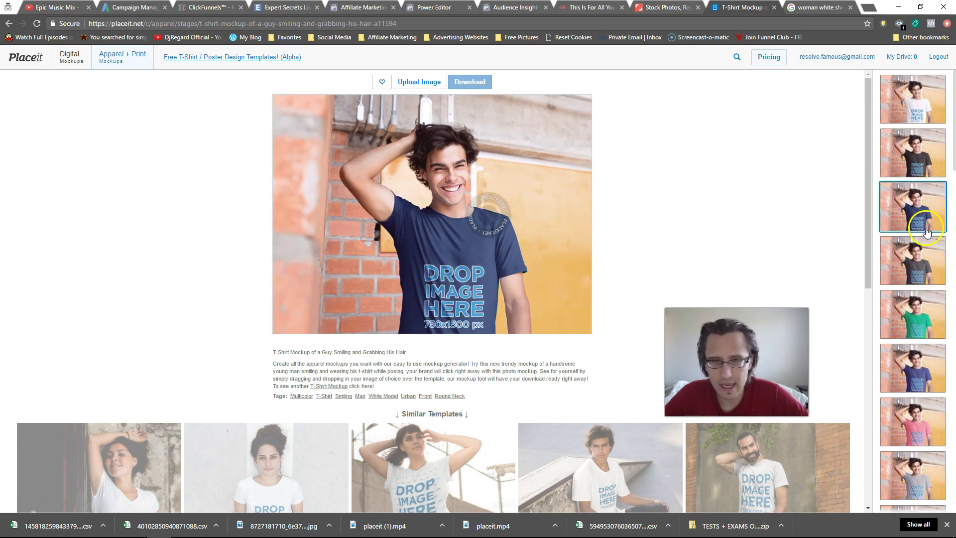
pyautogui.scroll(-8, 923, 338)
pyautogui.click(923, 343)
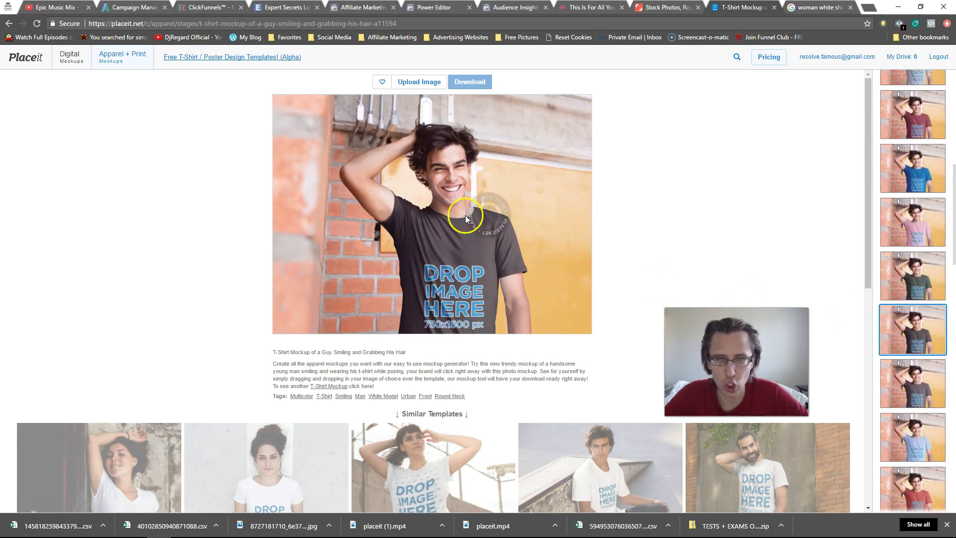
# - Upload the Untitled-2 design from the Desktop and crop it with the artwork moved higher in the print area
pyautogui.click(415, 82)
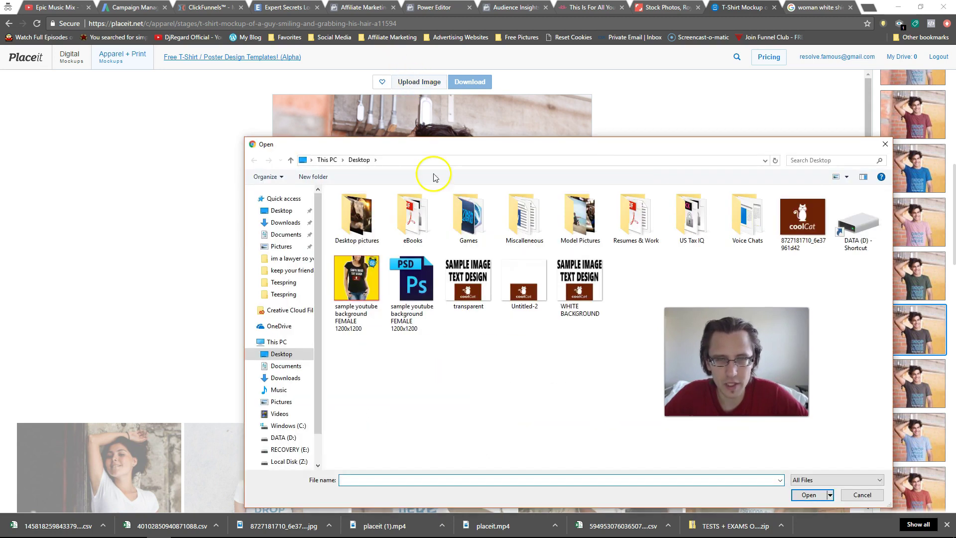
pyautogui.doubleClick(524, 297)
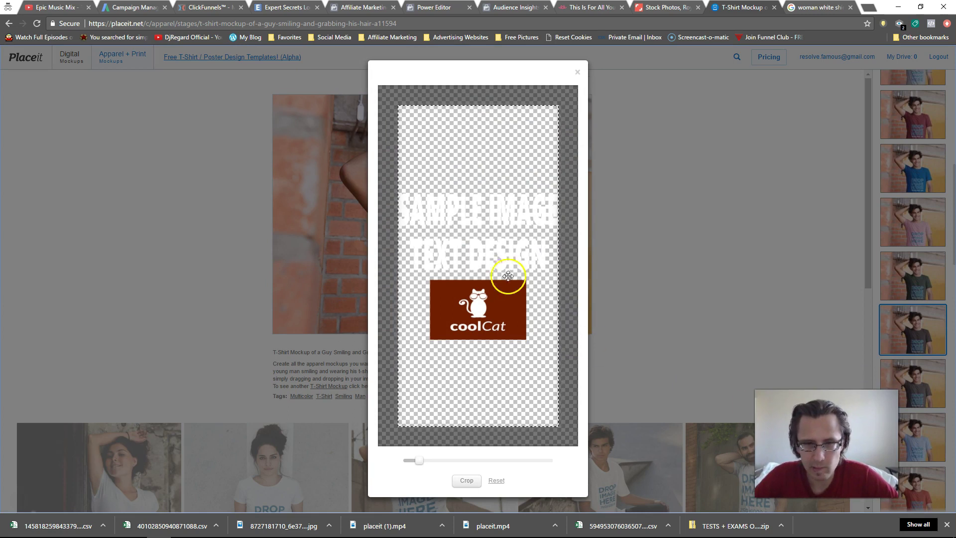
pyautogui.moveTo(422, 464); pyautogui.dragTo(420, 461)
pyautogui.scroll(2, 481, 312)
pyautogui.moveTo(481, 312); pyautogui.dragTo(477, 256)
pyautogui.click(466, 481)
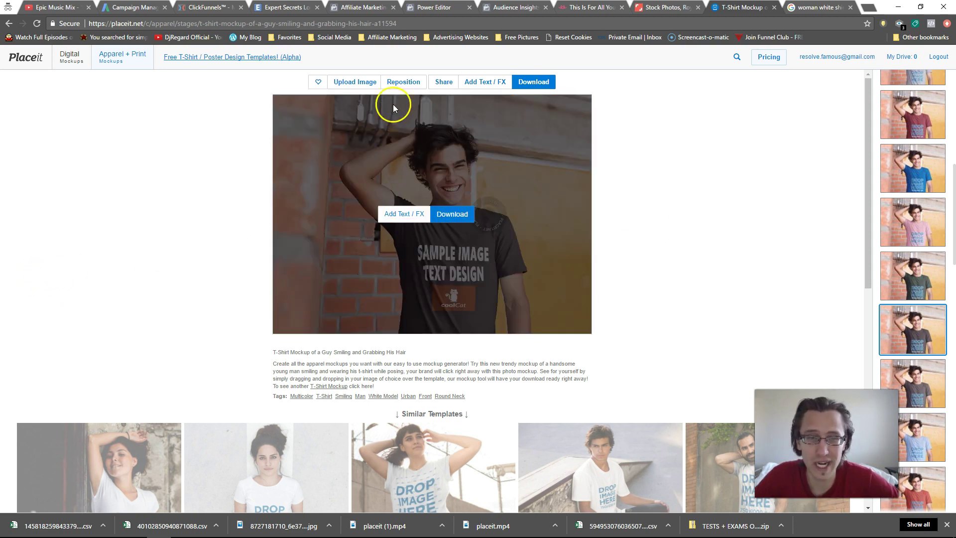
# - Reposition the sample design higher in the print area of the charcoal shirt and crop it
pyautogui.click(398, 84)
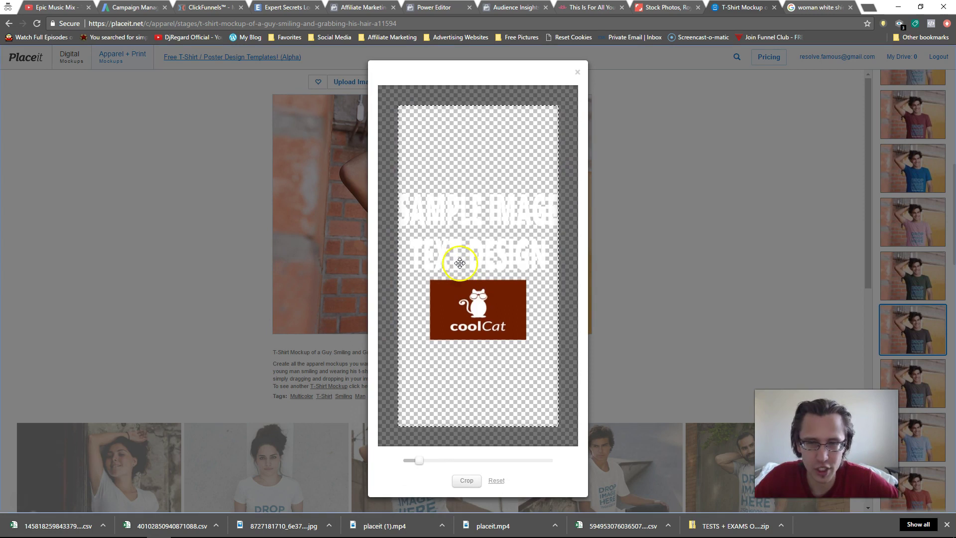
pyautogui.moveTo(459, 263); pyautogui.dragTo(478, 227)
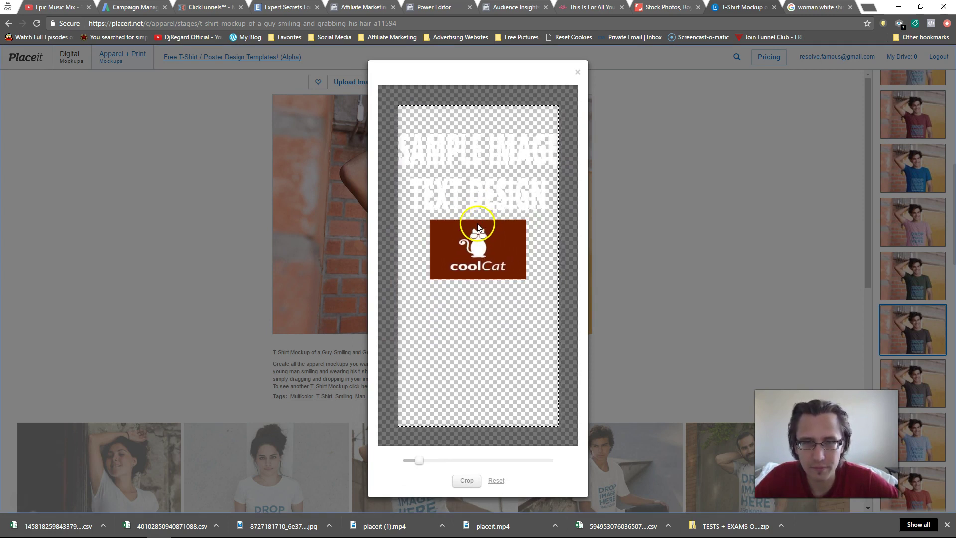
pyautogui.click(467, 480)
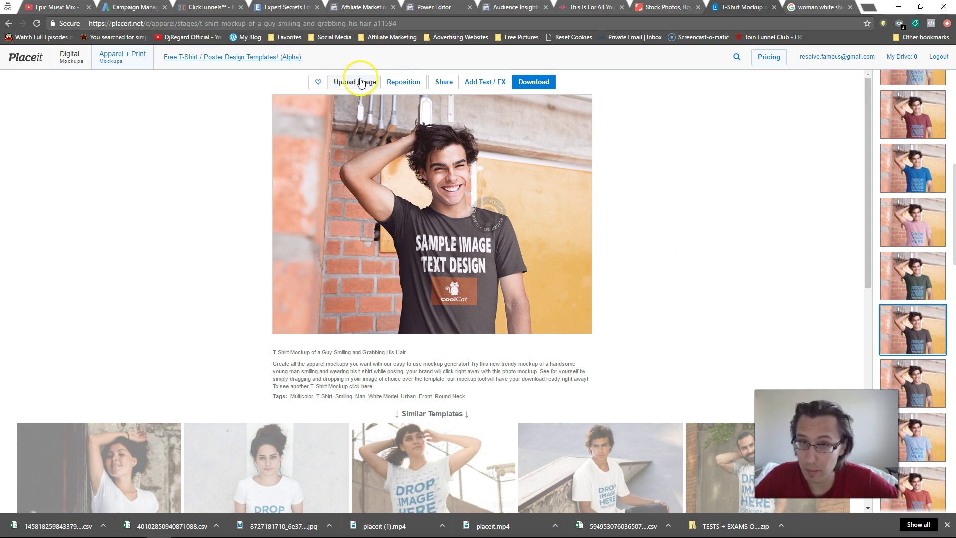
pyautogui.click(340, 85)
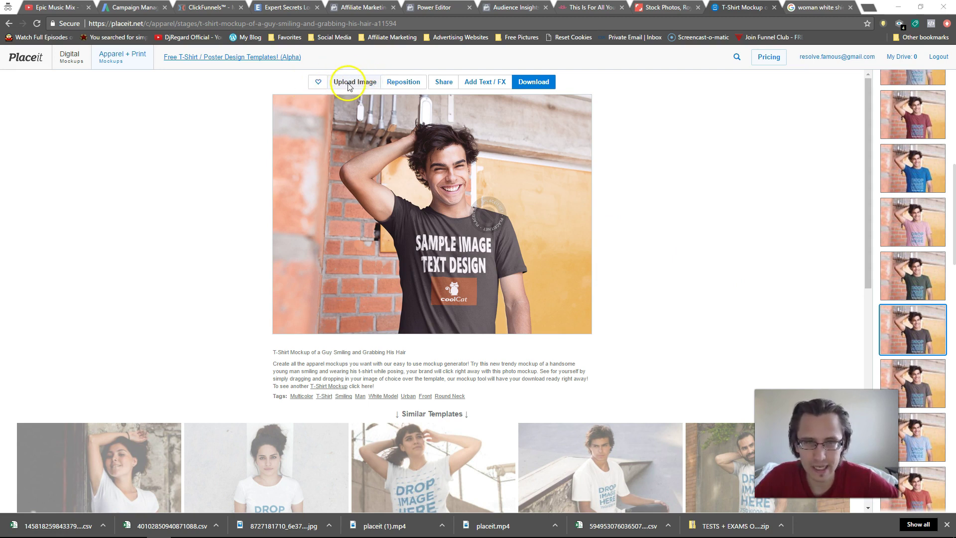
pyautogui.click(891, 137)
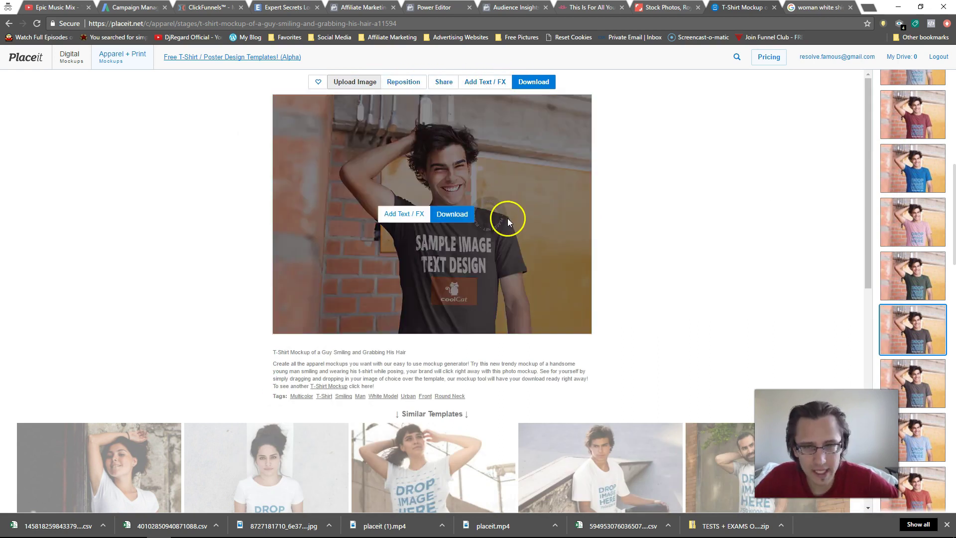
# - Compare the Regular and Watermarked download options, and download the Small 400x300 px image for free
pyautogui.click(482, 83)
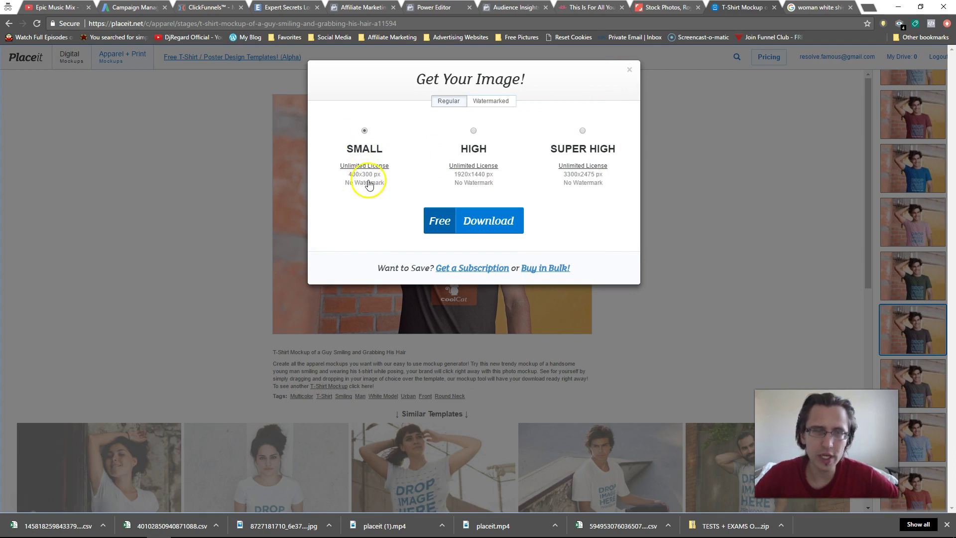
pyautogui.moveTo(383, 184); pyautogui.dragTo(350, 175)
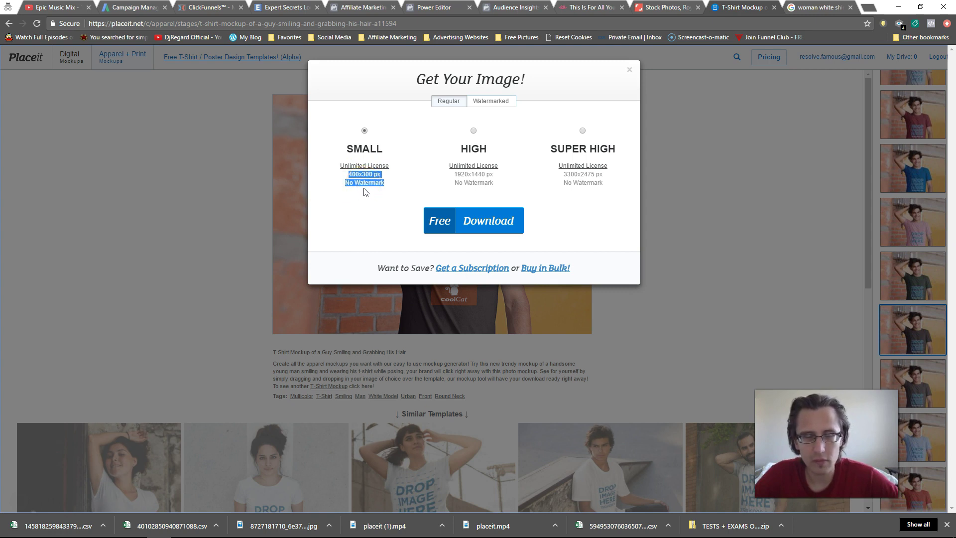
pyautogui.click(482, 101)
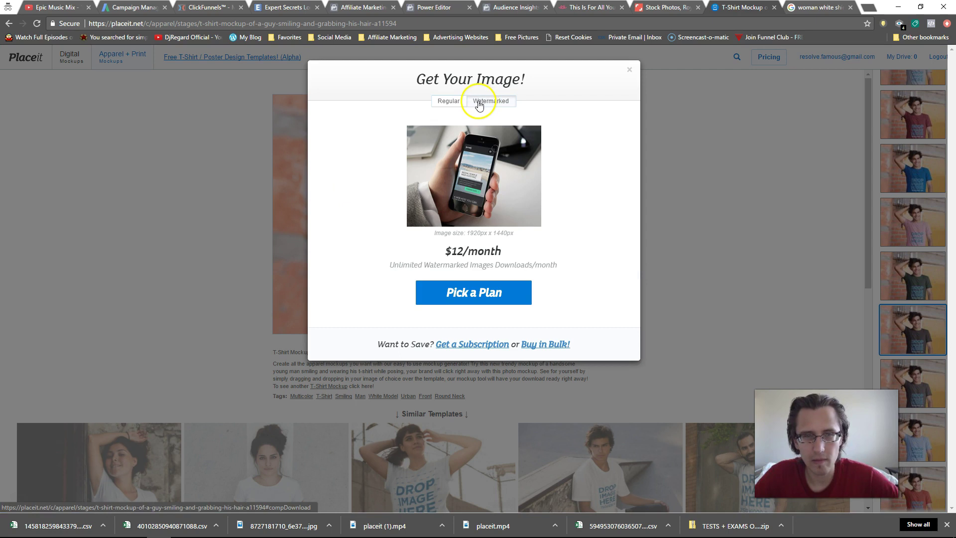
pyautogui.click(452, 100)
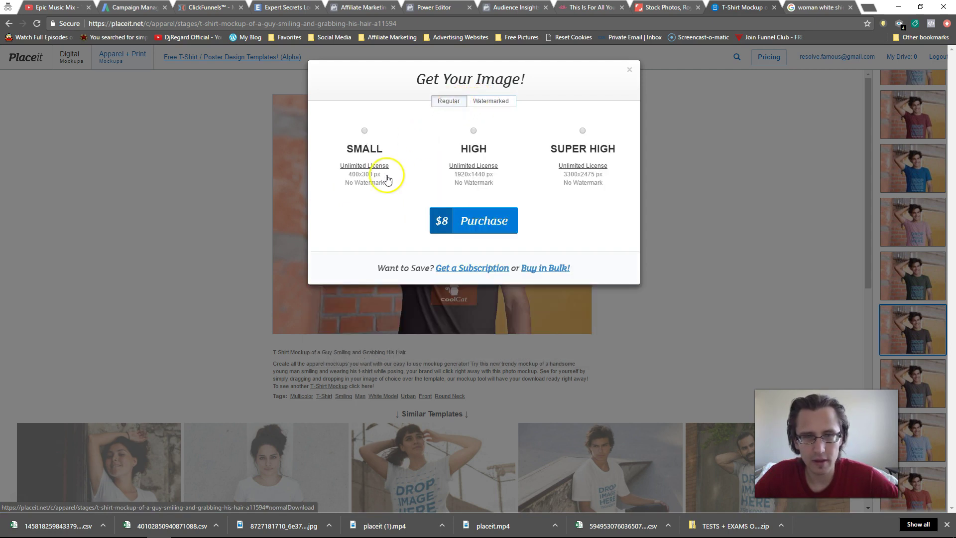
pyautogui.click(364, 131)
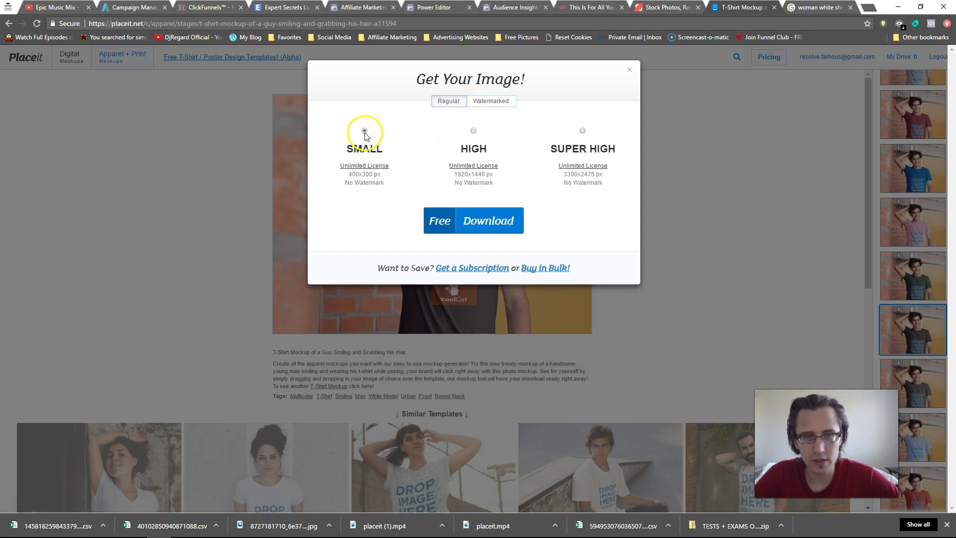
pyautogui.click(472, 222)
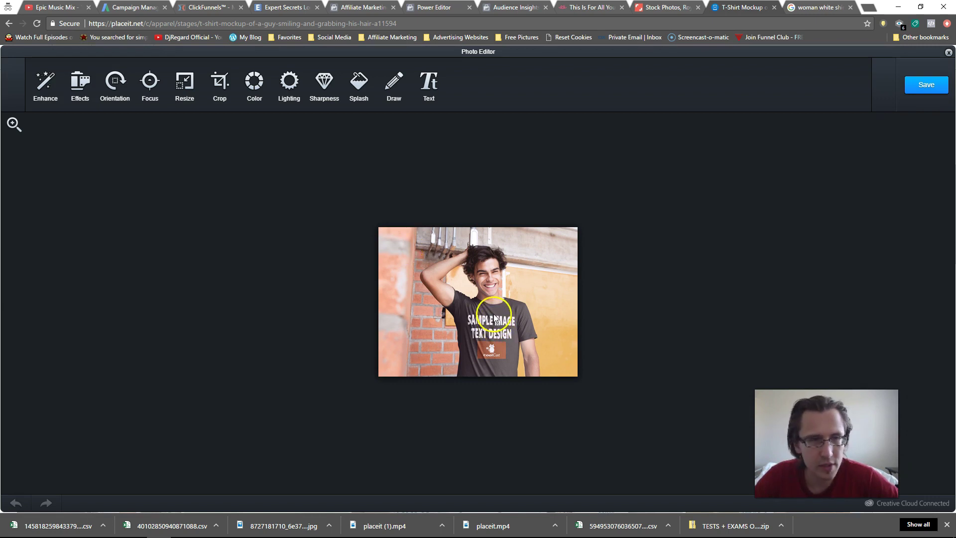
# - Inspect the finished mockup enlarged in the Photo Editor, and close the editor without saving
pyautogui.hotkey('ctrl', '+')
pyautogui.hotkey('ctrl', '+')
pyautogui.hotkey('ctrl', '+')
pyautogui.hotkey('ctrl', '+')
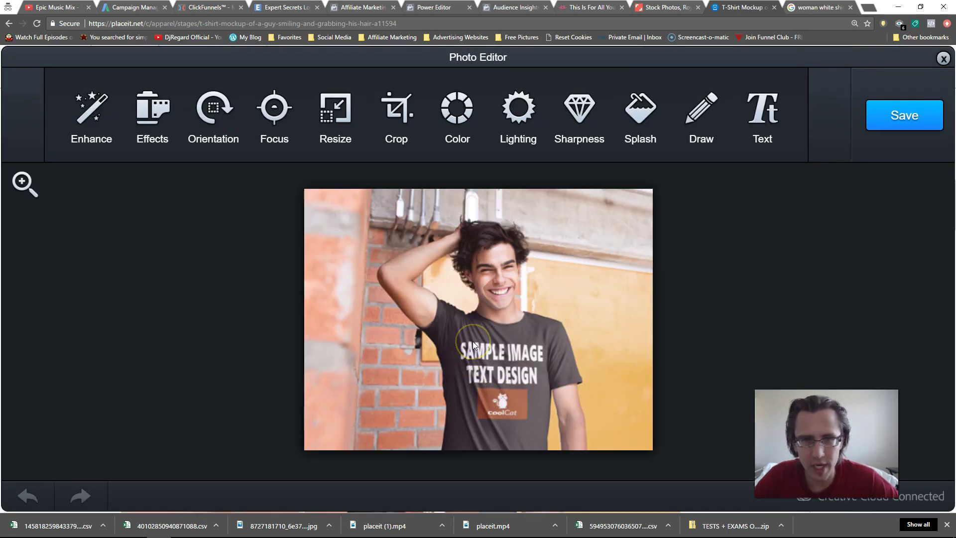
pyautogui.hotkey('ctrl', '-')
pyautogui.hotkey('ctrl', '-')
pyautogui.hotkey('ctrl', '-')
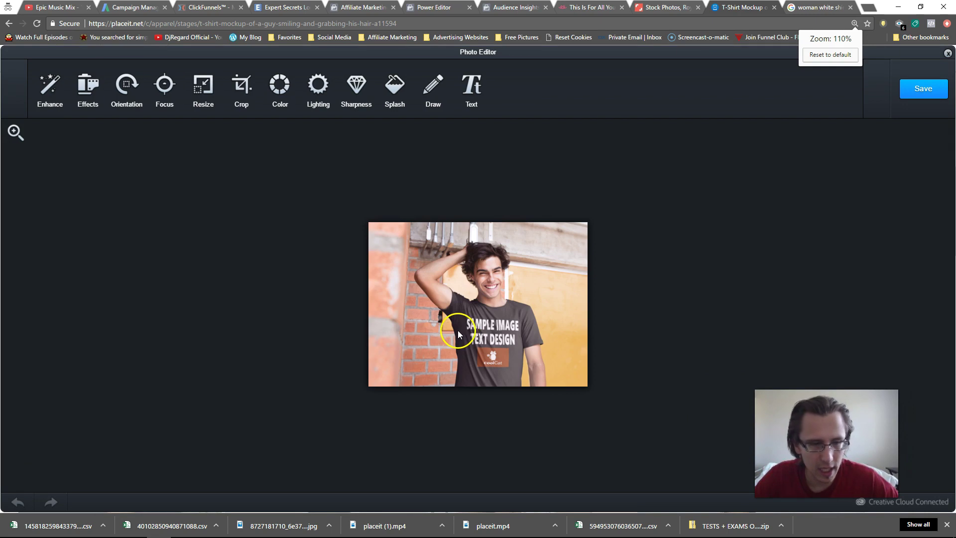
pyautogui.click(949, 54)
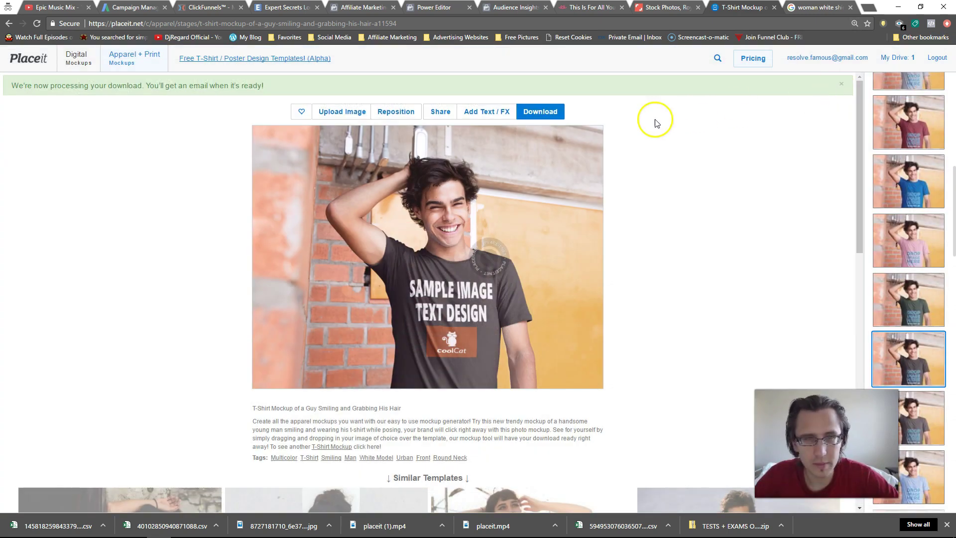
# - Request the free Small 400x300 px download of the mockup again and close the download options
pyautogui.click(553, 113)
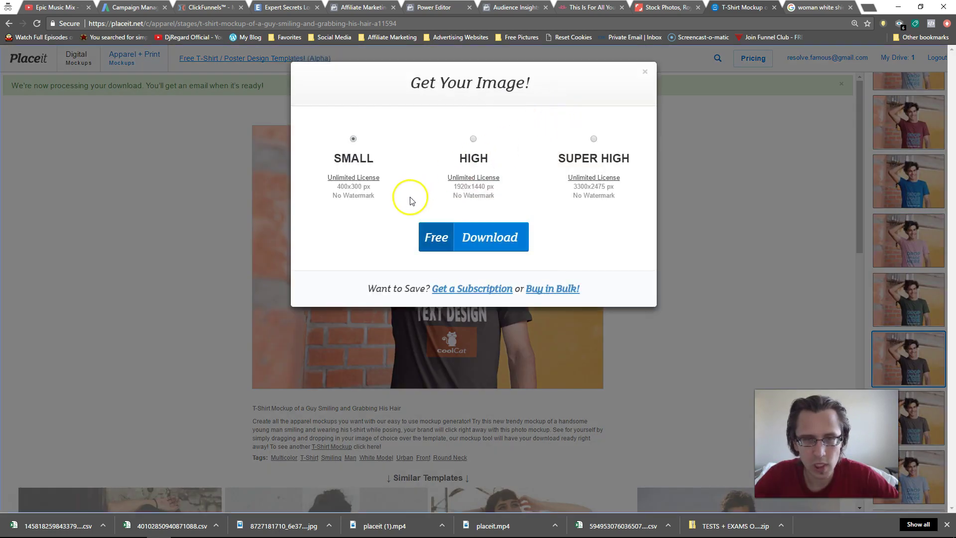
pyautogui.click(433, 241)
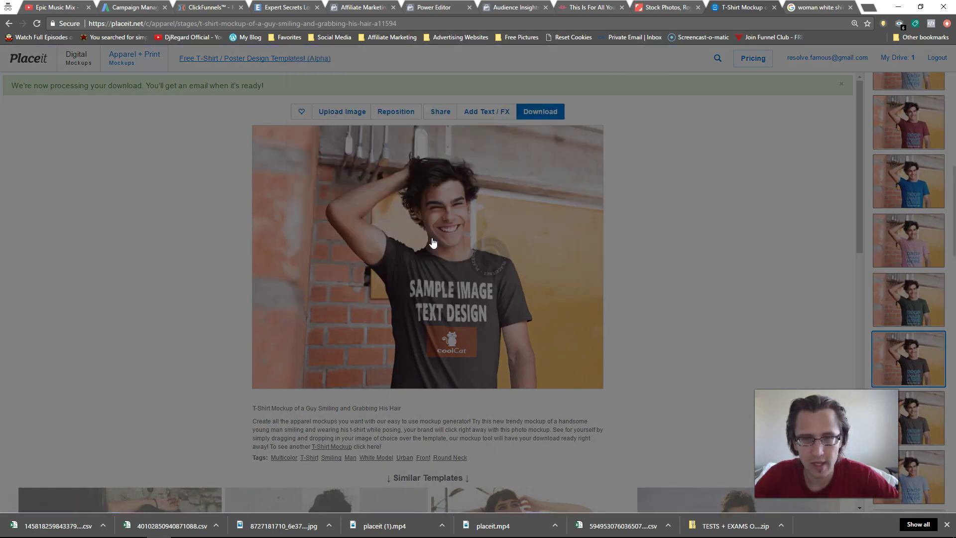
pyautogui.click(442, 258)
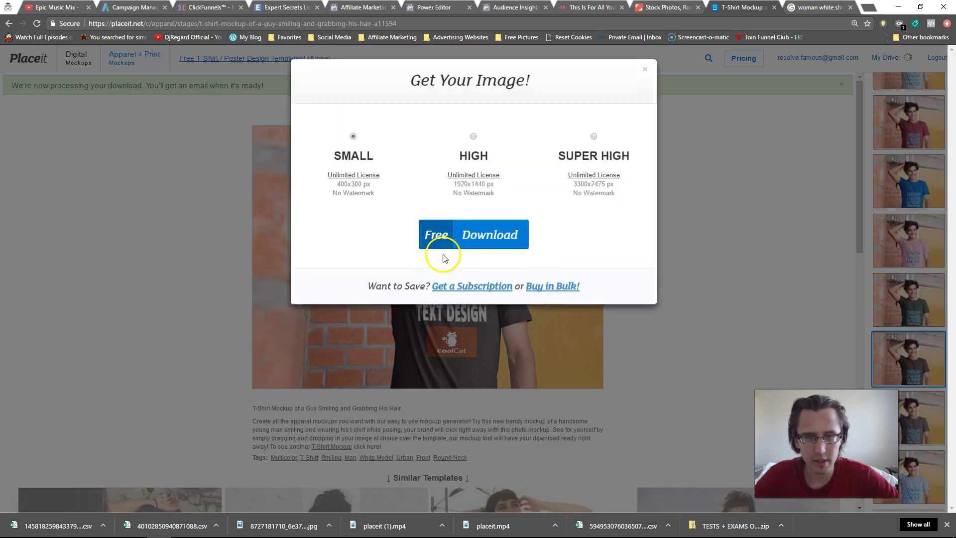
pyautogui.click(465, 248)
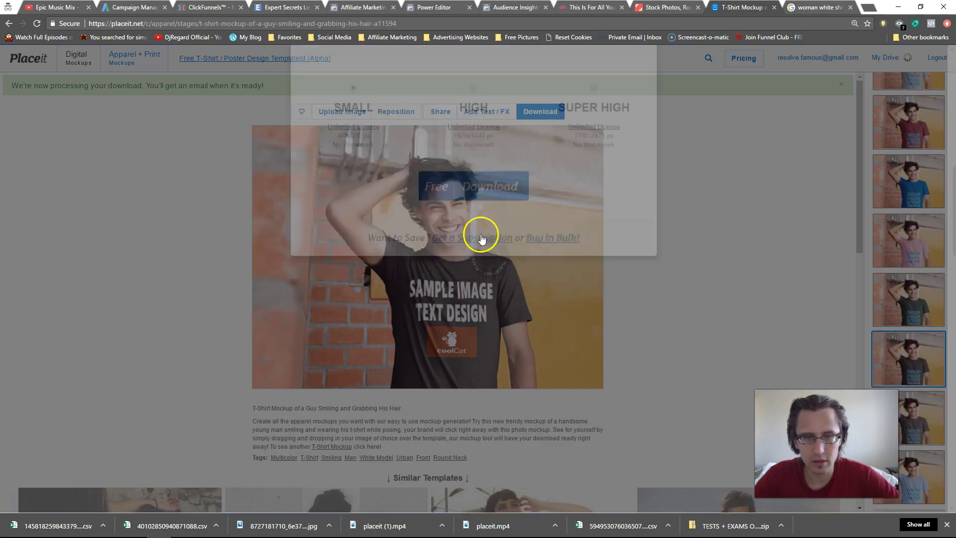
pyautogui.click(447, 253)
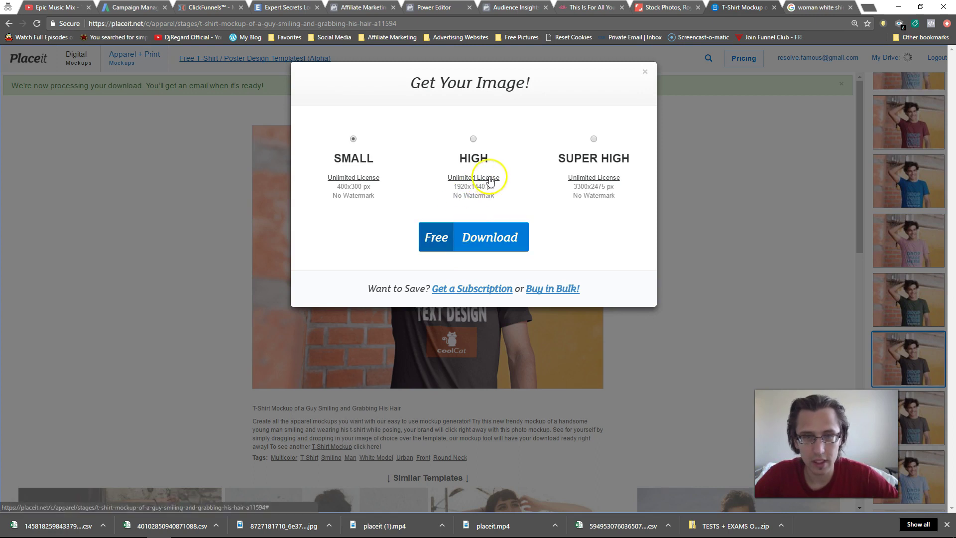
pyautogui.click(645, 71)
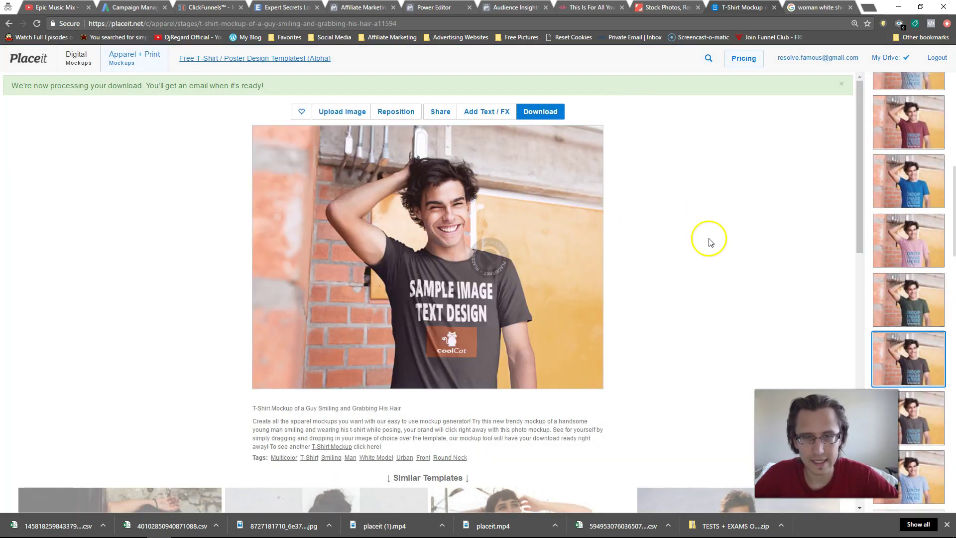
# - Review the High 1920x1440 px option, and download the mockup once more in the free Small size
pyautogui.click(543, 110)
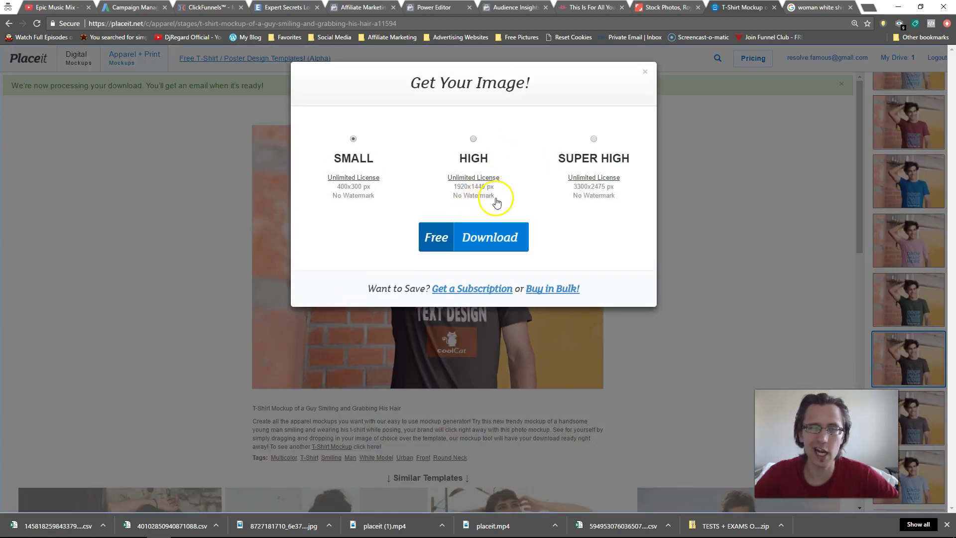
pyautogui.moveTo(496, 201); pyautogui.dragTo(468, 172)
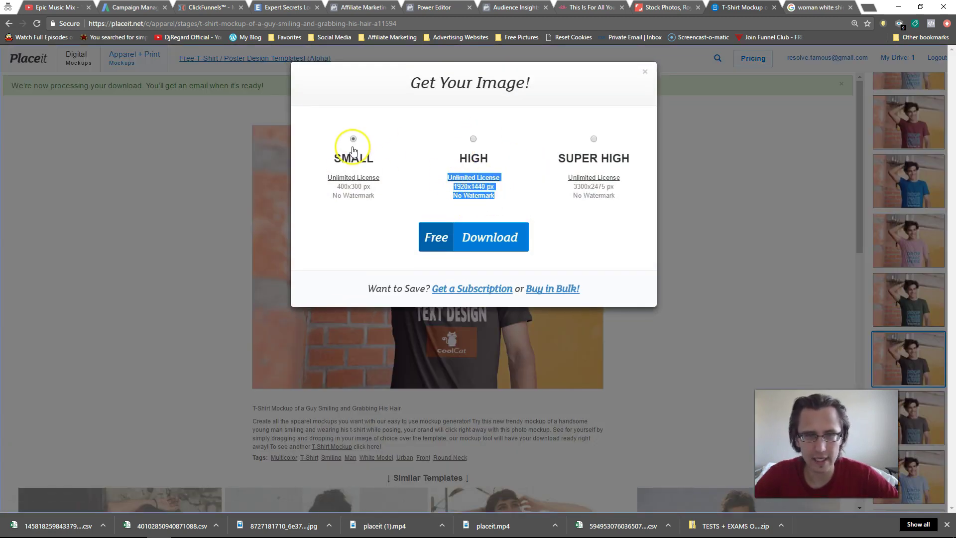
pyautogui.click(462, 239)
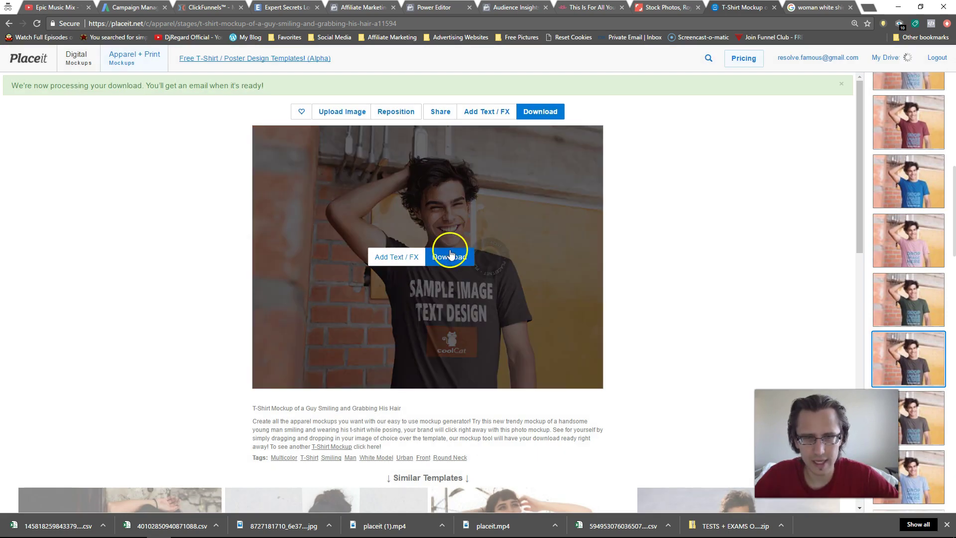
# - Open the Unlimited License agreement for the Small image download to read its terms of use
pyautogui.click(447, 258)
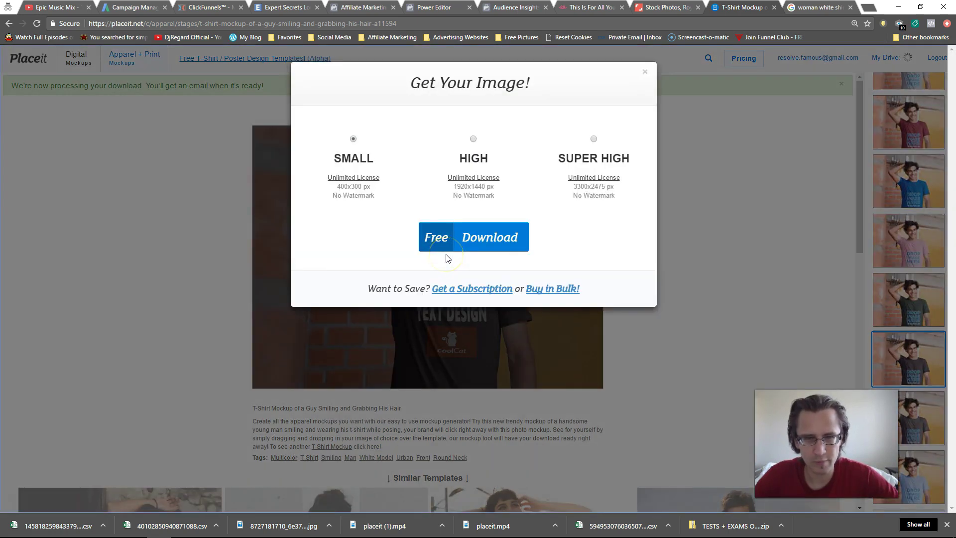
pyautogui.click(361, 178)
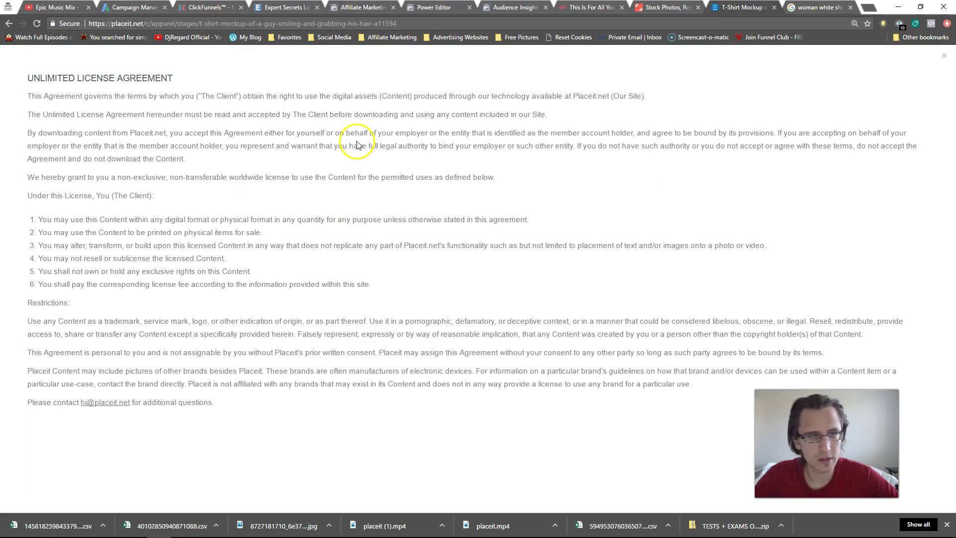
# - Return to the T-shirt mockups tagged Man, reopen the guy grabbing his hair, and choose the black shirt
pyautogui.click(11, 24)
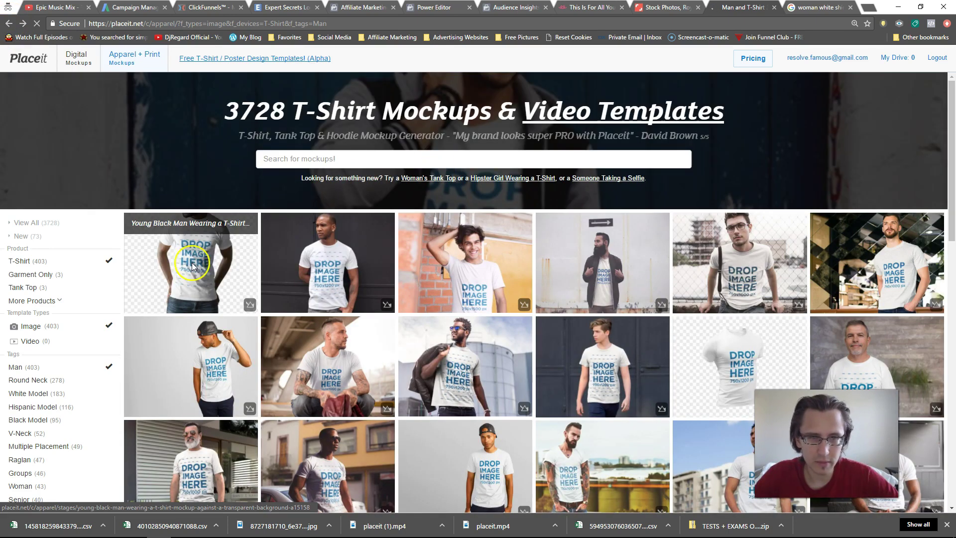
pyautogui.click(477, 266)
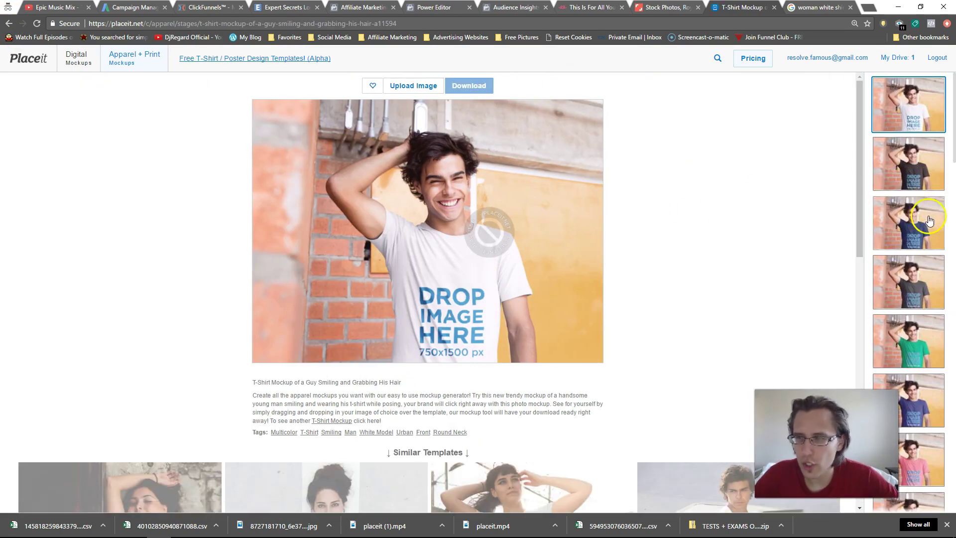
pyautogui.click(903, 151)
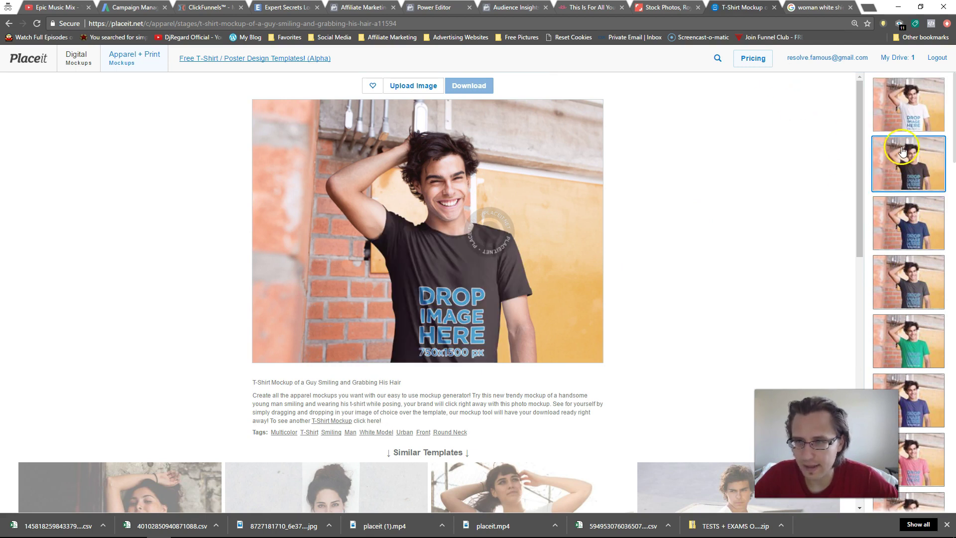
# - Review Placeit's one-time purchase prices for Small, High and Super High images and for videos
pyautogui.click(757, 58)
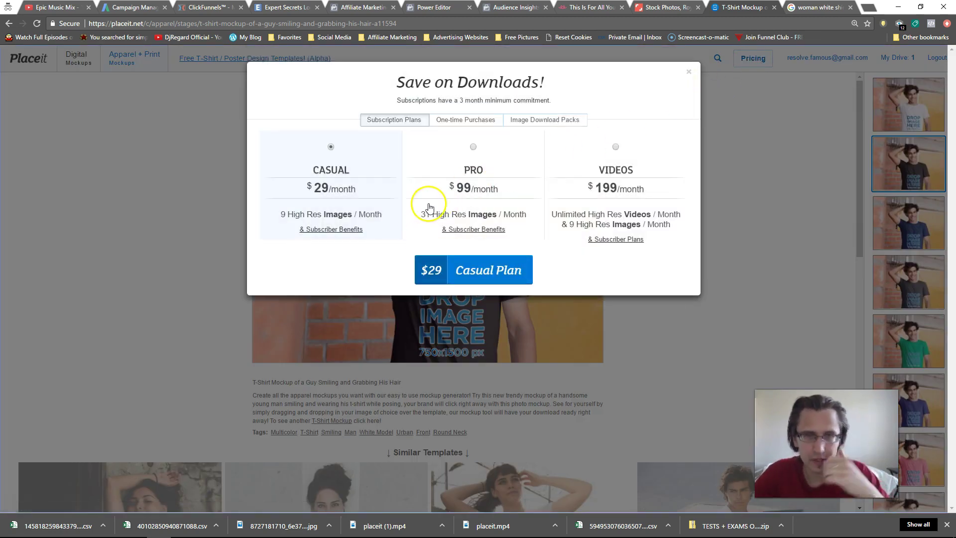
pyautogui.click(479, 120)
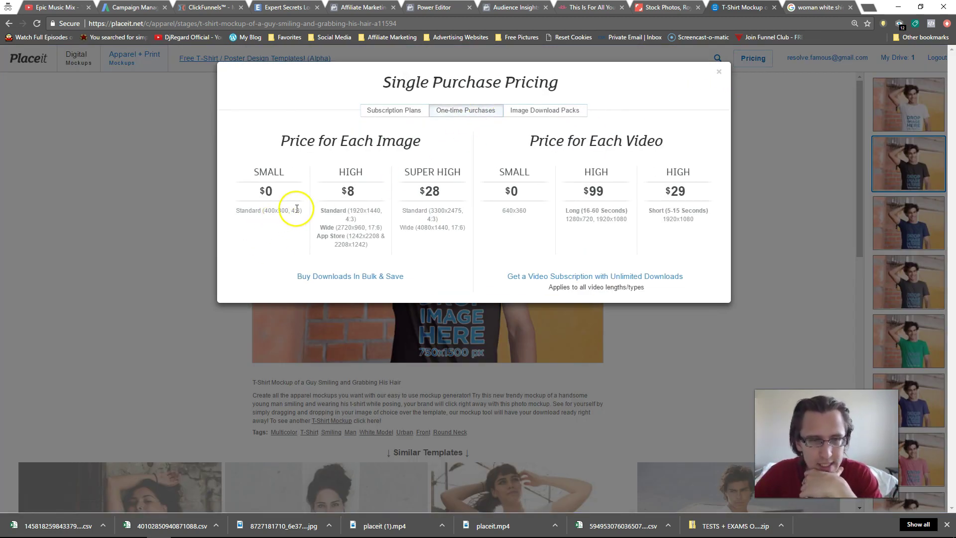
pyautogui.moveTo(297, 210); pyautogui.dragTo(244, 183)
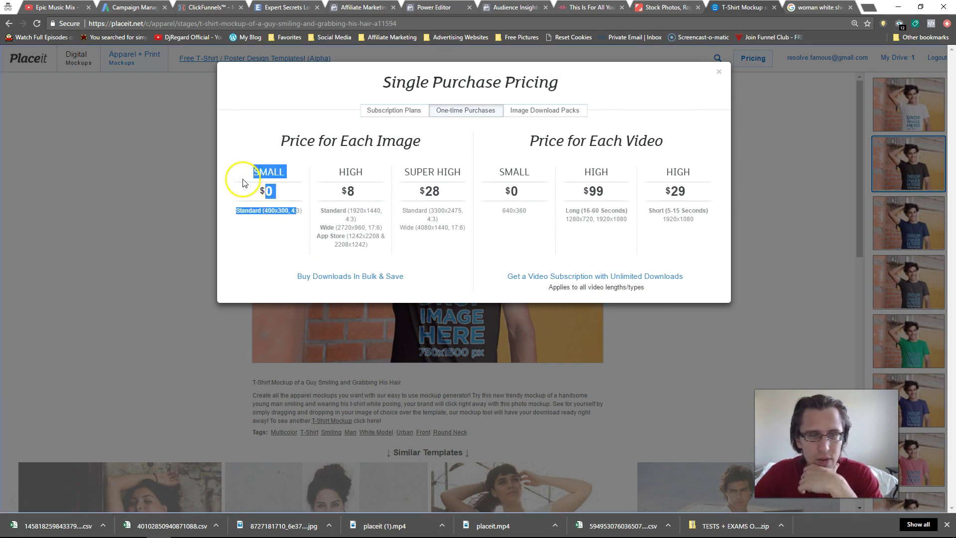
pyautogui.moveTo(375, 248); pyautogui.dragTo(347, 189)
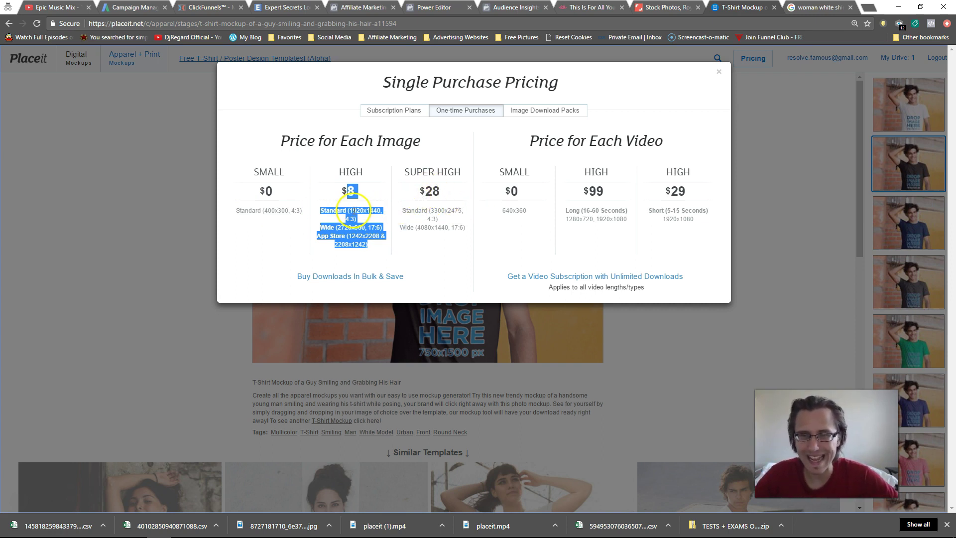
pyautogui.moveTo(689, 193); pyautogui.dragTo(651, 188)
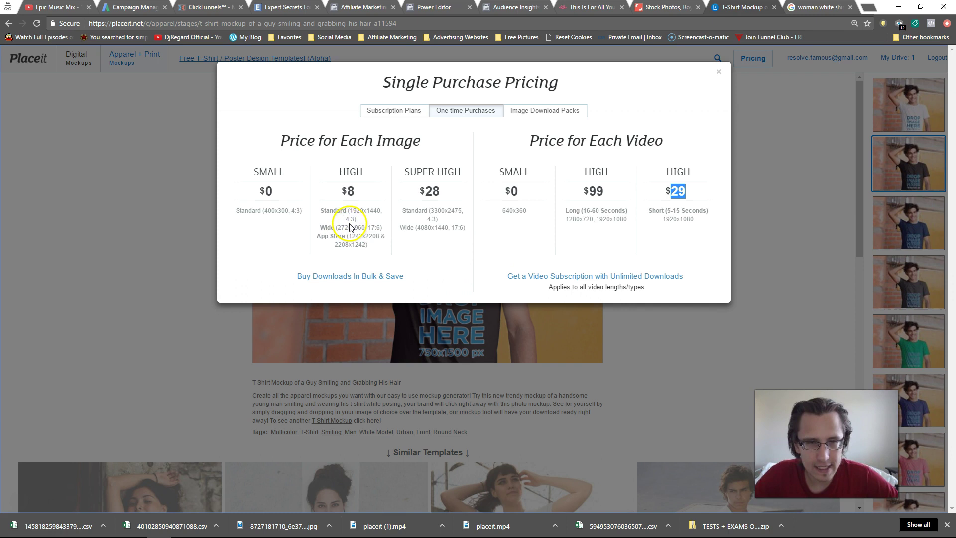
pyautogui.moveTo(442, 191); pyautogui.dragTo(421, 191)
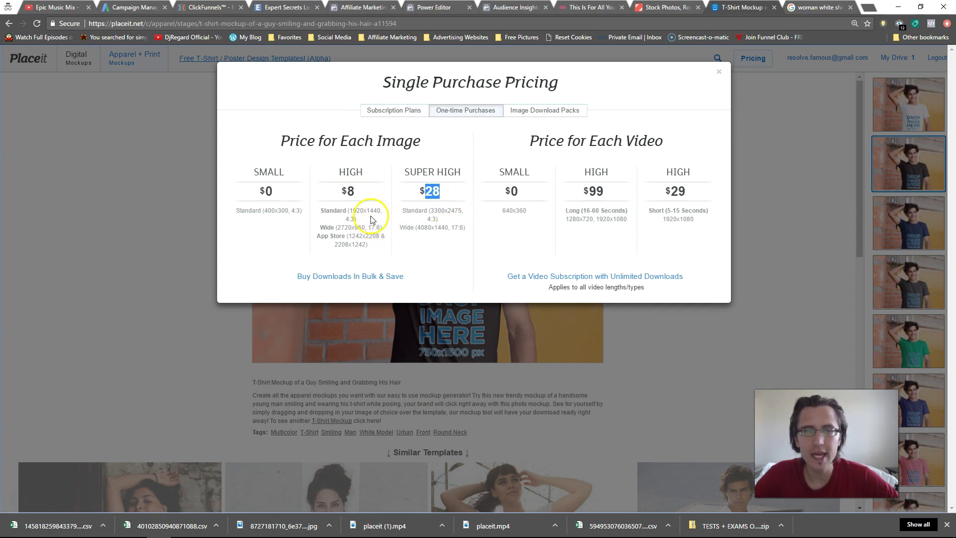
pyautogui.moveTo(356, 194); pyautogui.dragTo(349, 190)
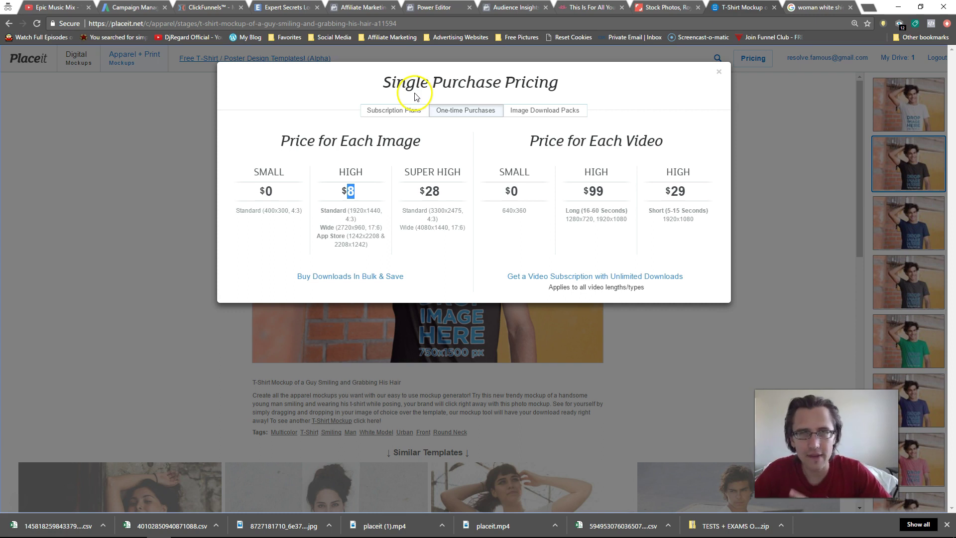
# - Compare the monthly subscription plans with the one-time purchase prices, and close the pricing window
pyautogui.click(405, 110)
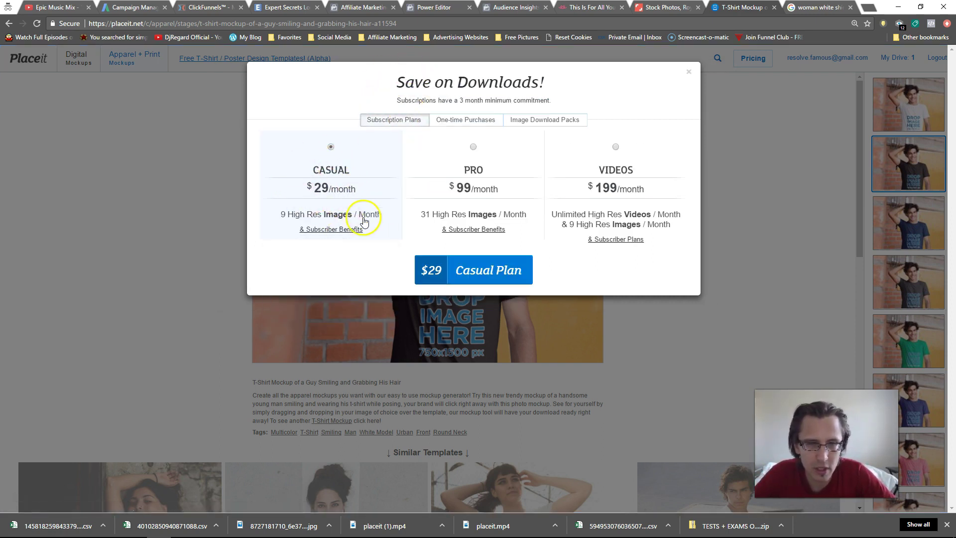
pyautogui.click(453, 121)
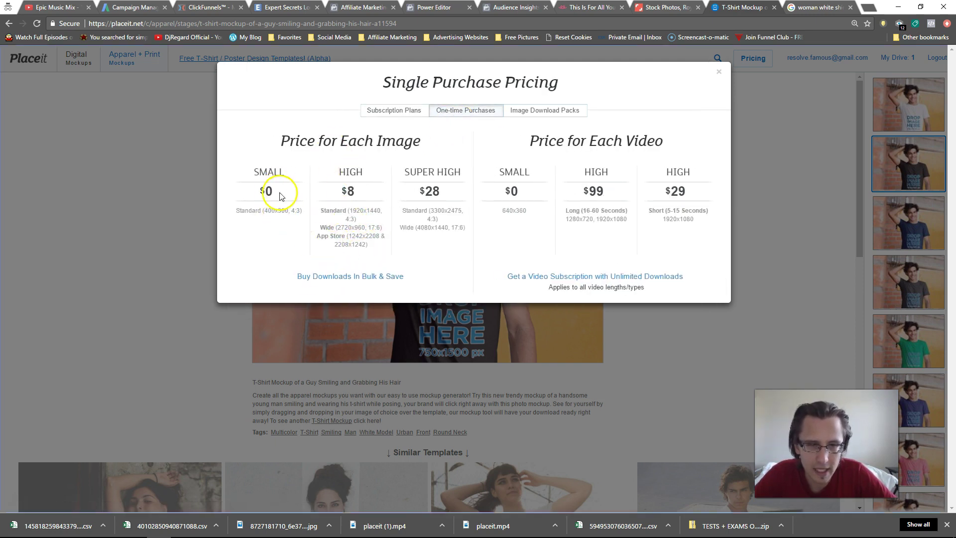
pyautogui.click(720, 72)
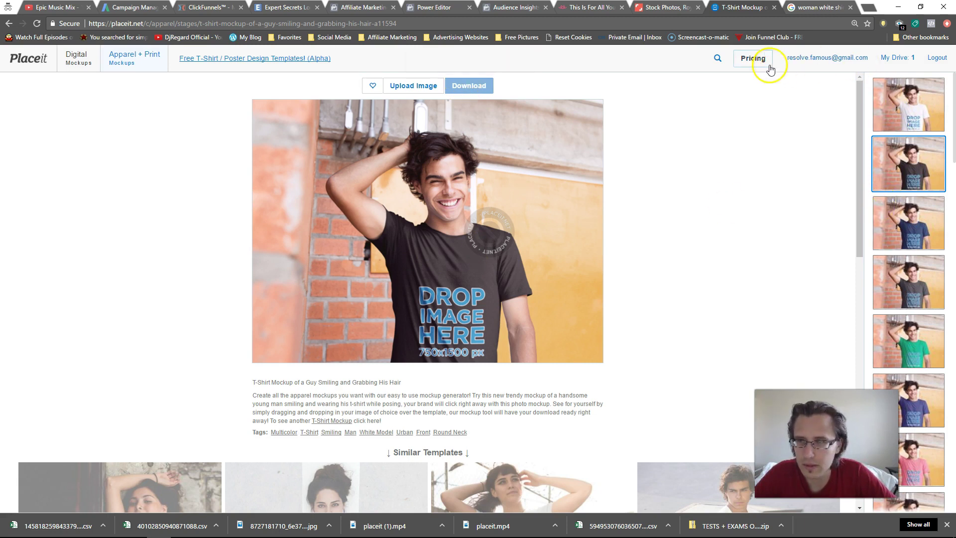
# - Upload the Untitled-2 design to the black shirt of the guy grabbing his hair, and apply the default crop
pyautogui.click(413, 86)
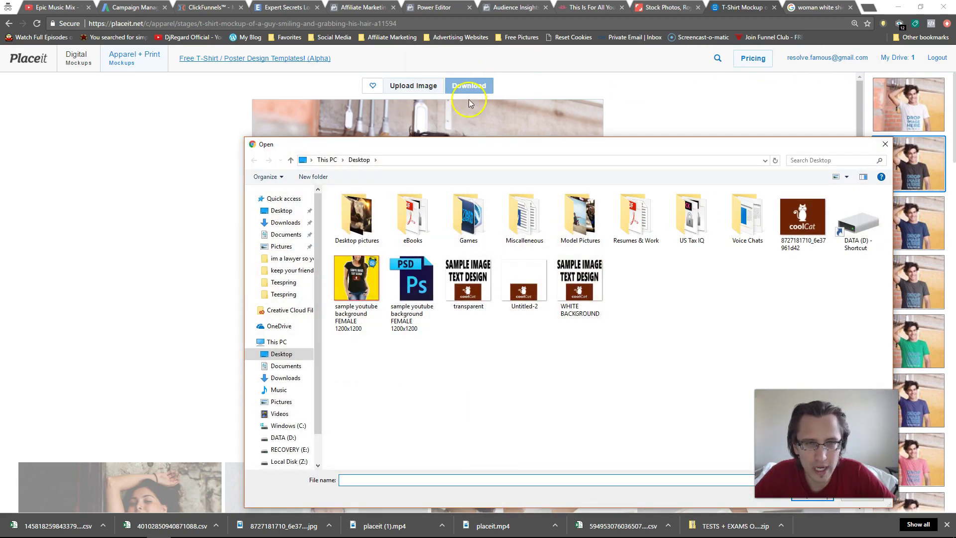
pyautogui.doubleClick(506, 286)
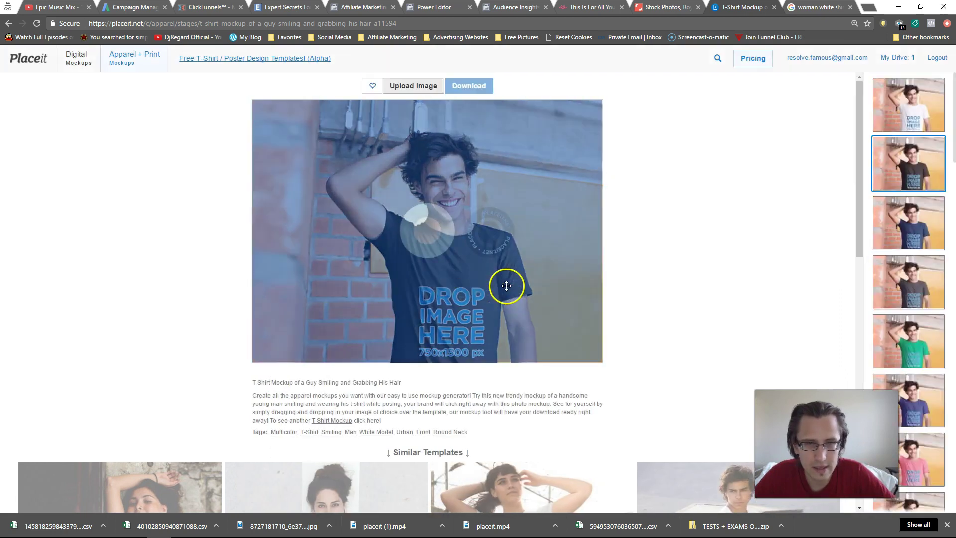
pyautogui.moveTo(488, 279); pyautogui.dragTo(473, 266)
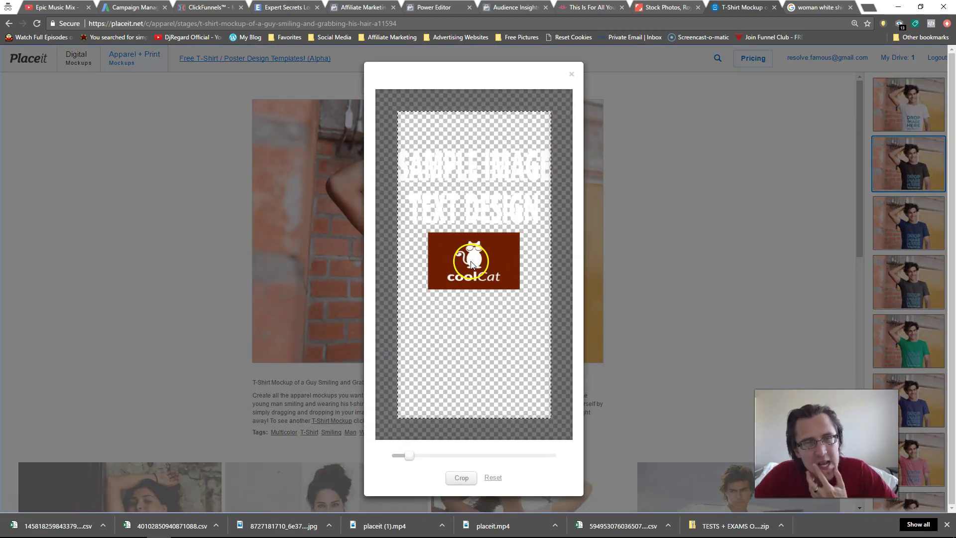
pyautogui.click(461, 479)
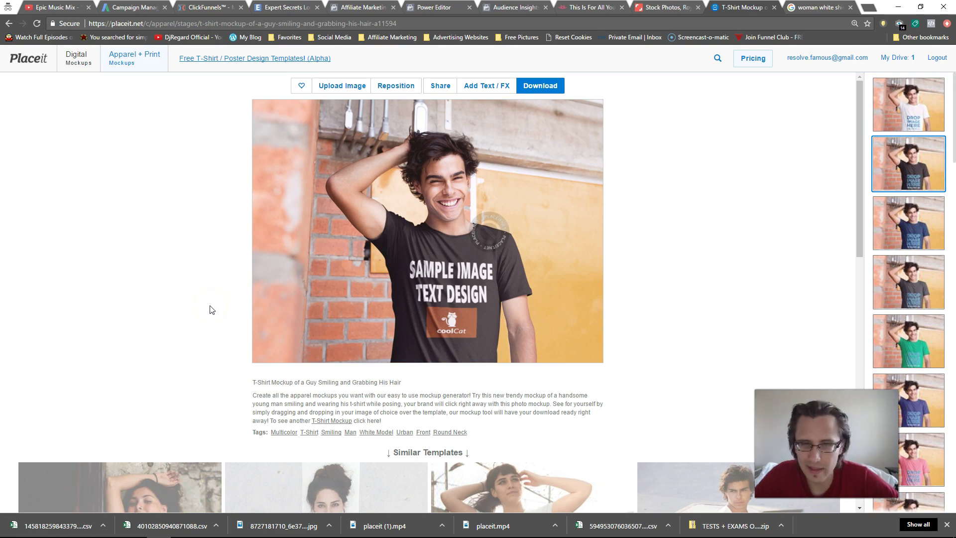
# - Download the male model mockup in the free Small 400x300 px size, and dismiss the reopened download options
pyautogui.click(550, 86)
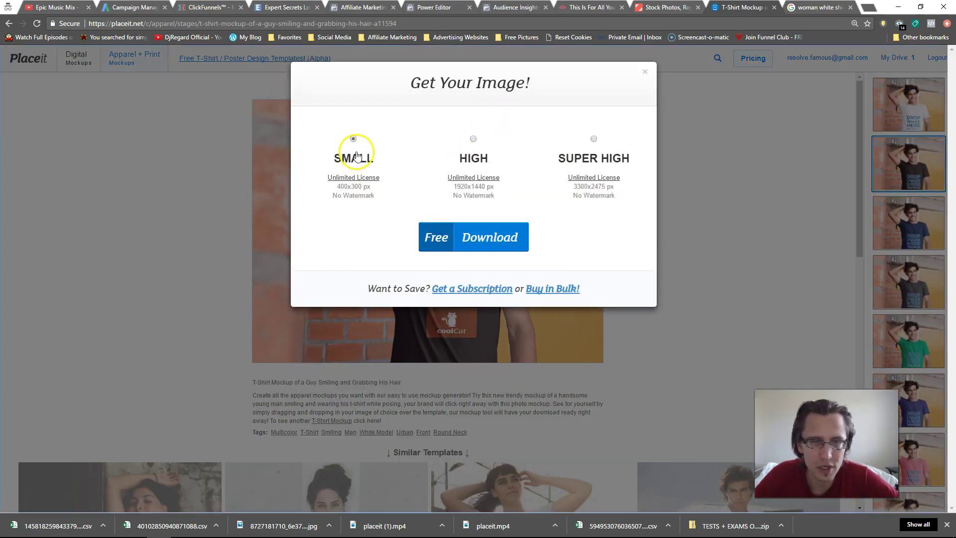
pyautogui.click(473, 237)
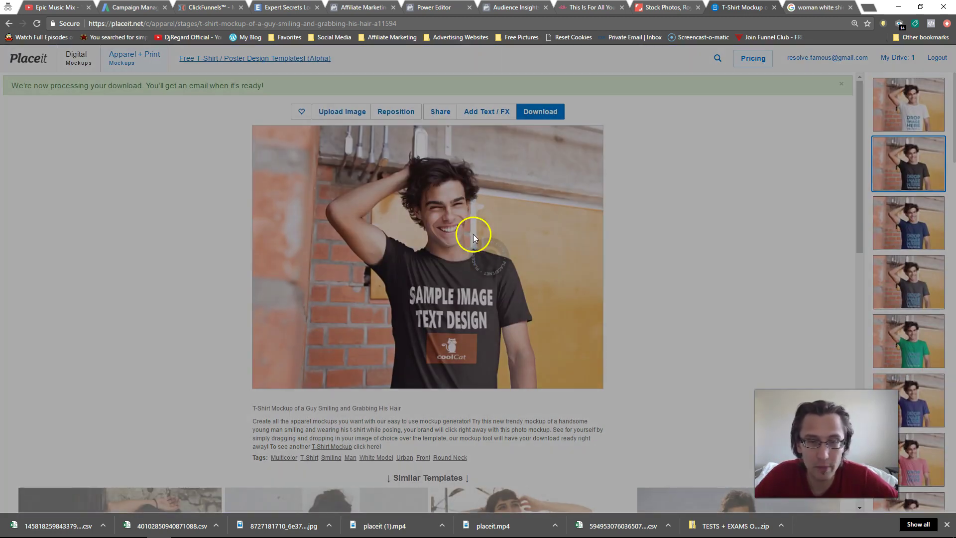
pyautogui.click(446, 263)
pyautogui.click(448, 241)
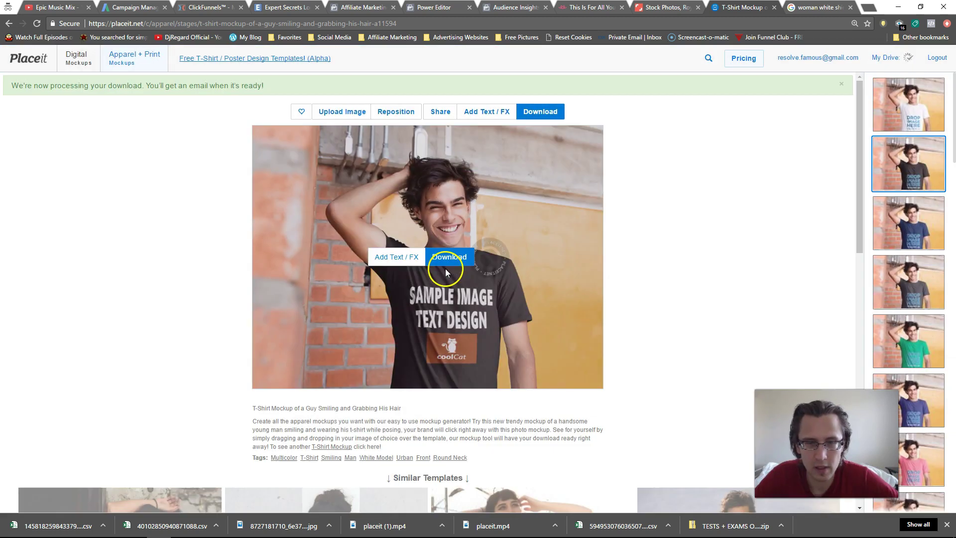
pyautogui.click(447, 265)
pyautogui.click(472, 239)
pyautogui.click(457, 258)
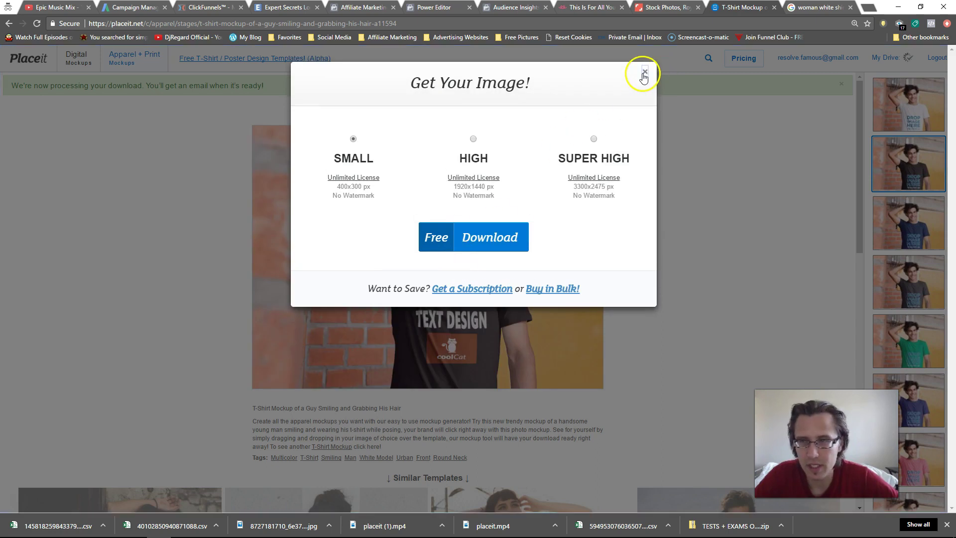
pyautogui.click(644, 73)
# - Open the Woman Leaning Against a Blue Metal Door T-shirt mockup, choose the black shirt, and upload Untitled-2 with the default crop
pyautogui.moveTo(132, 58)
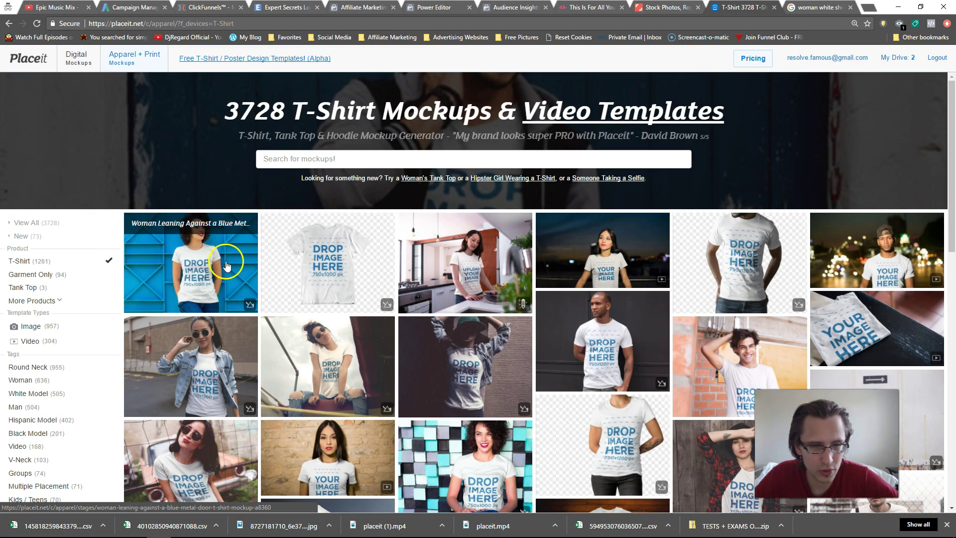
pyautogui.click(206, 267)
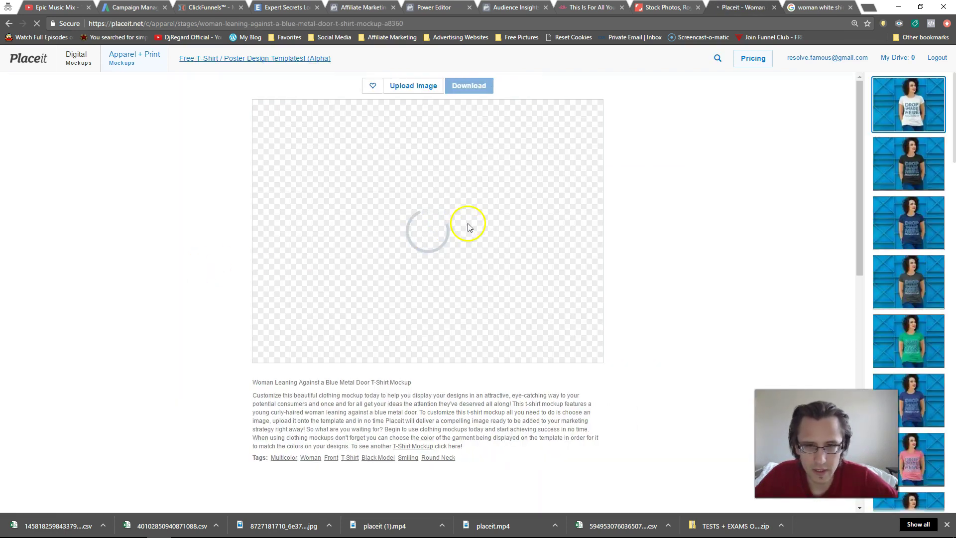
pyautogui.click(933, 159)
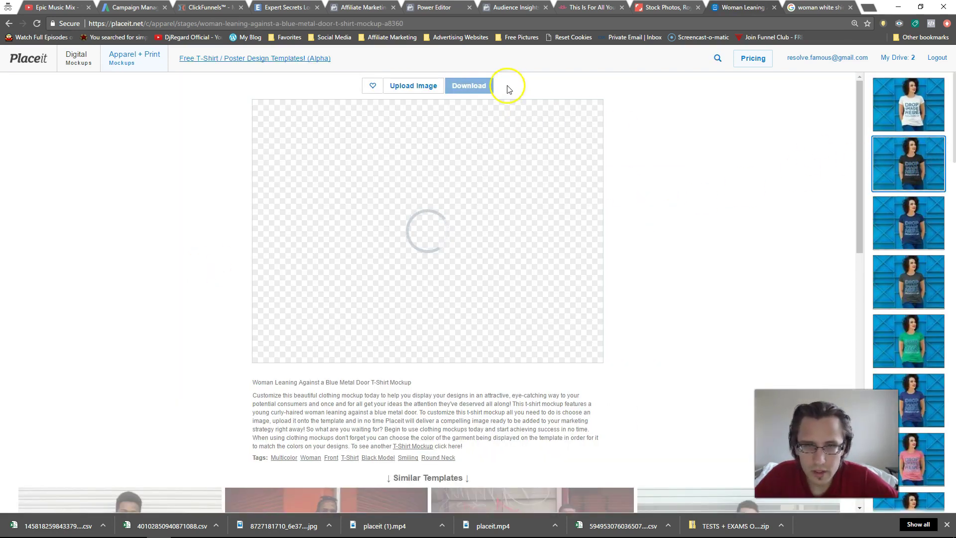
pyautogui.click(421, 86)
pyautogui.click(527, 281)
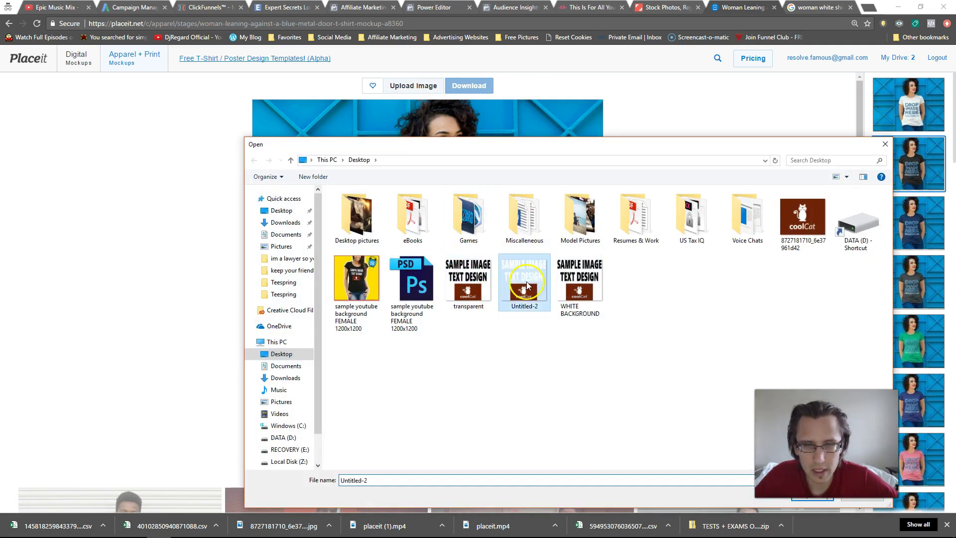
pyautogui.doubleClick(526, 282)
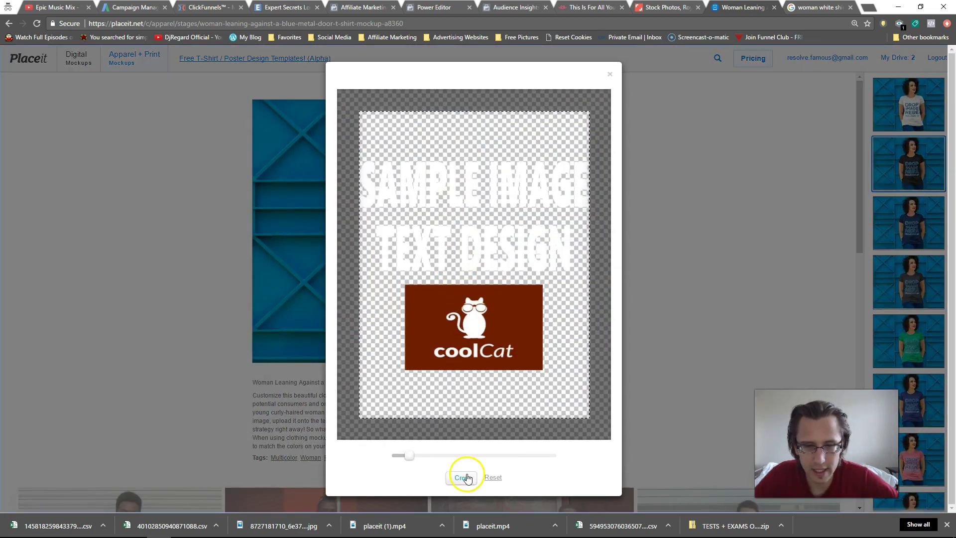
pyautogui.click(464, 477)
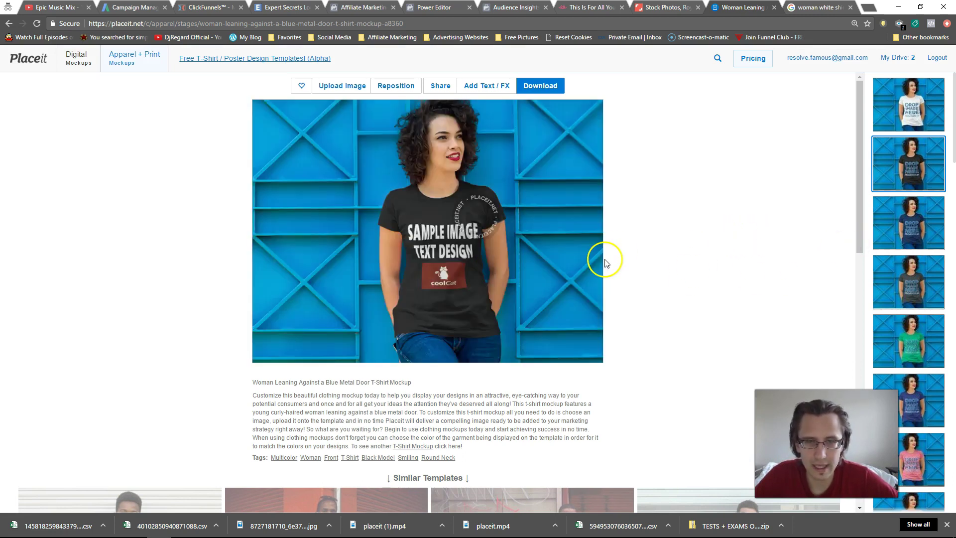
# - Download the blue metal door mockup in the free Small size, and dismiss the reopened download options
pyautogui.click(479, 244)
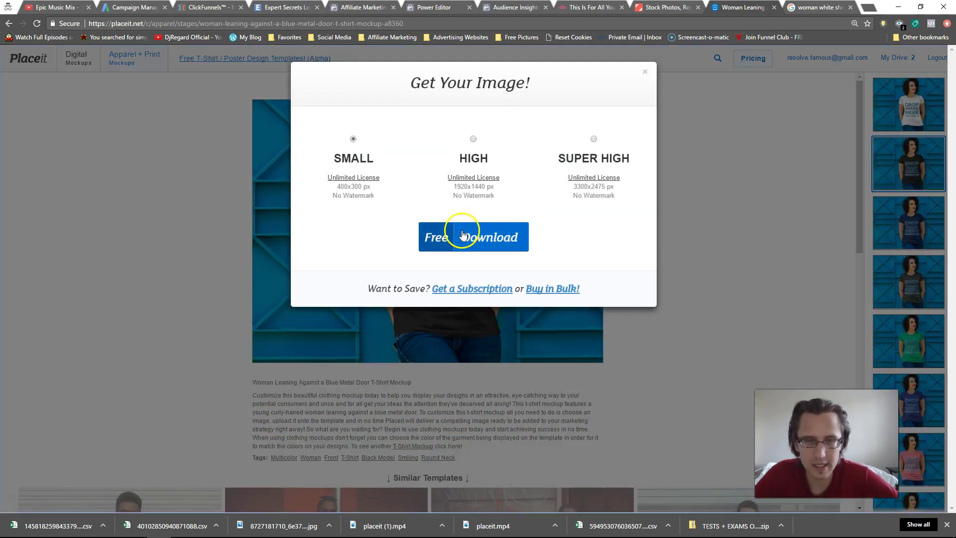
pyautogui.click(493, 240)
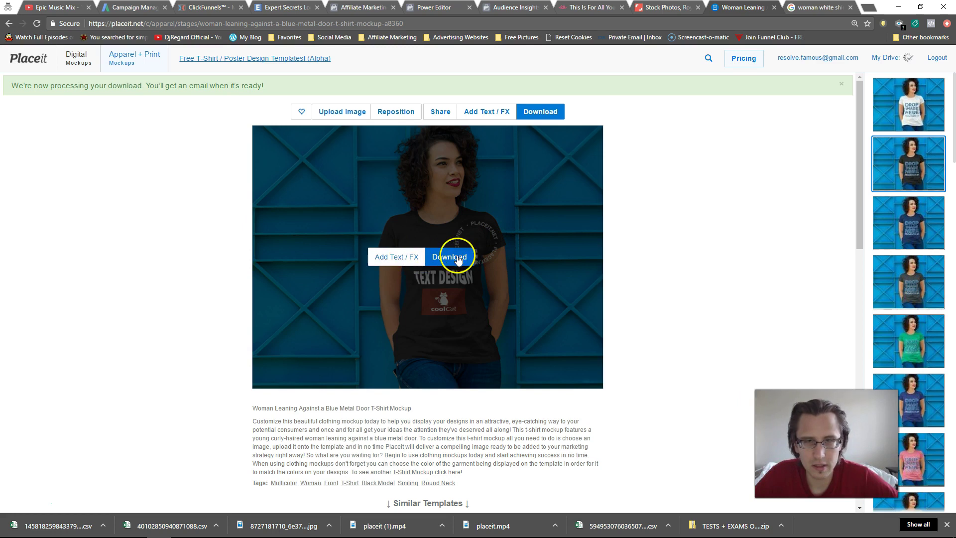
pyautogui.click(457, 260)
pyautogui.click(464, 238)
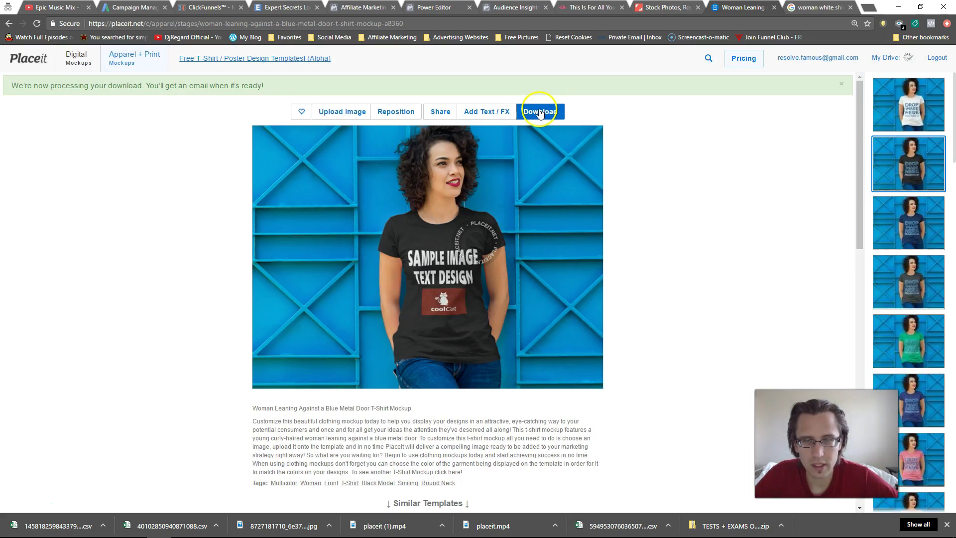
pyautogui.click(540, 112)
pyautogui.click(492, 232)
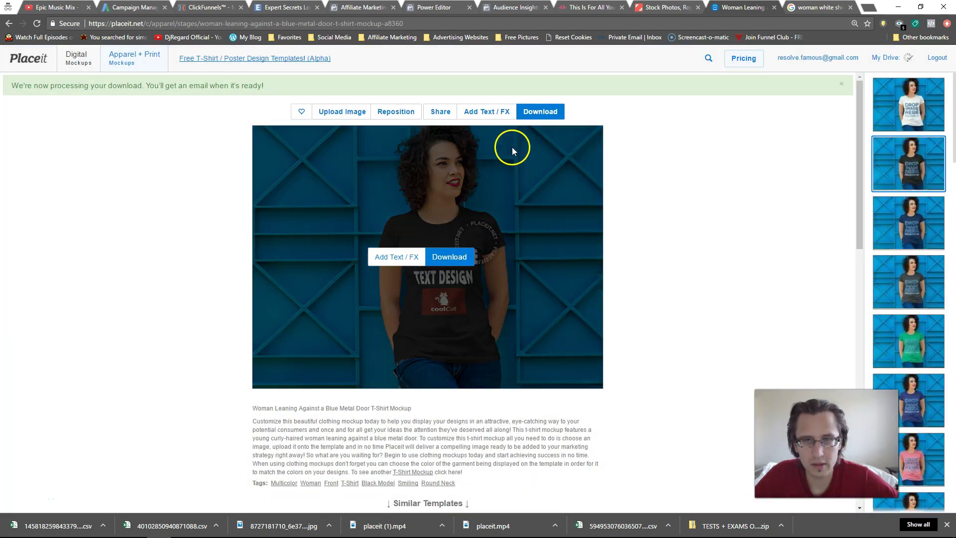
pyautogui.click(437, 257)
pyautogui.click(160, 298)
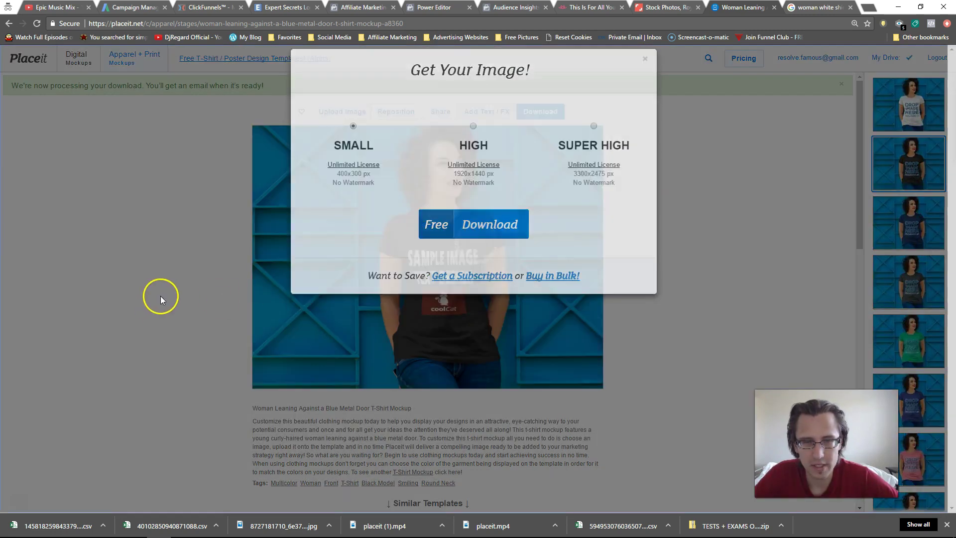
# - Open the blue metal door mockup in the photo editor for text and effects, and save the image
pyautogui.moveTo(428, 237)
pyautogui.click(391, 257)
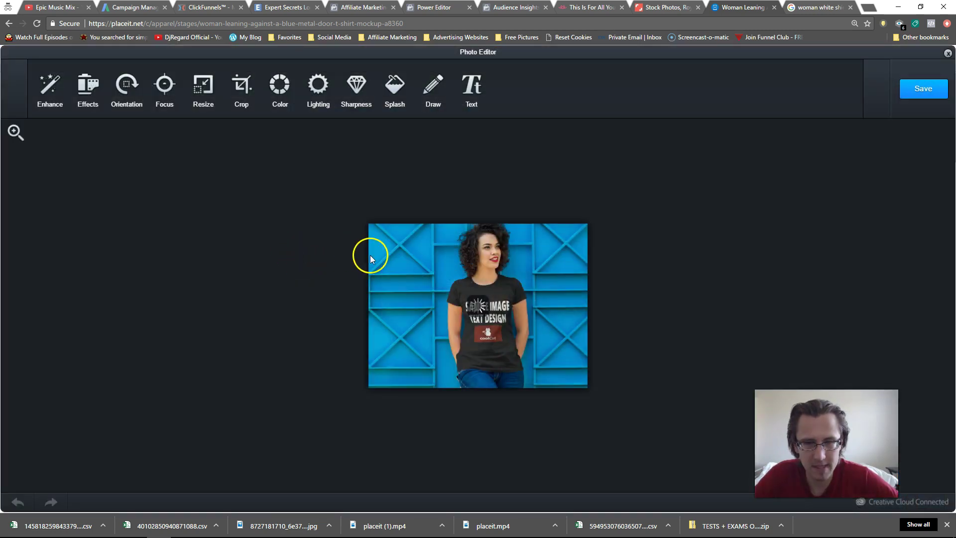
pyautogui.click(909, 89)
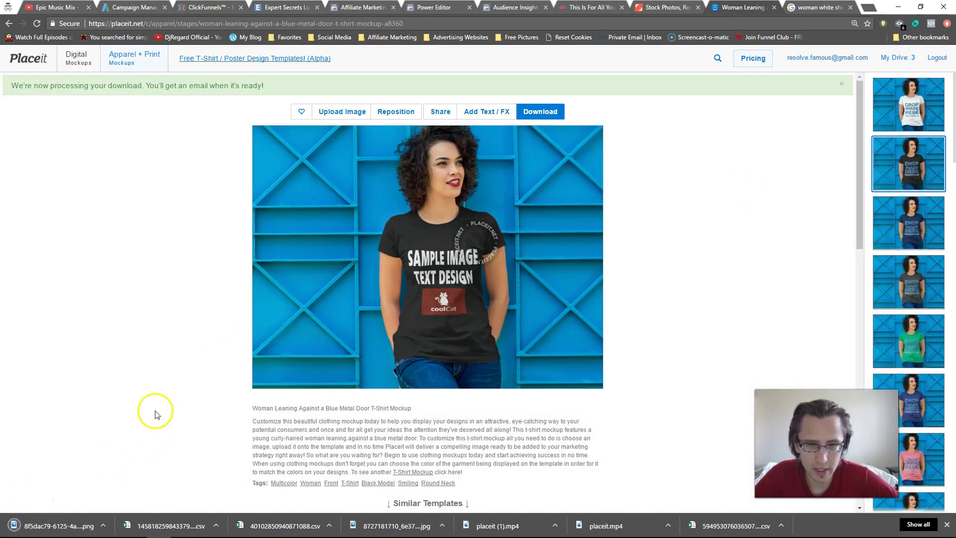
# - Open the downloaded PNG of the woman mockup, inspect it at different zoom levels, and close the viewer
pyautogui.click(68, 527)
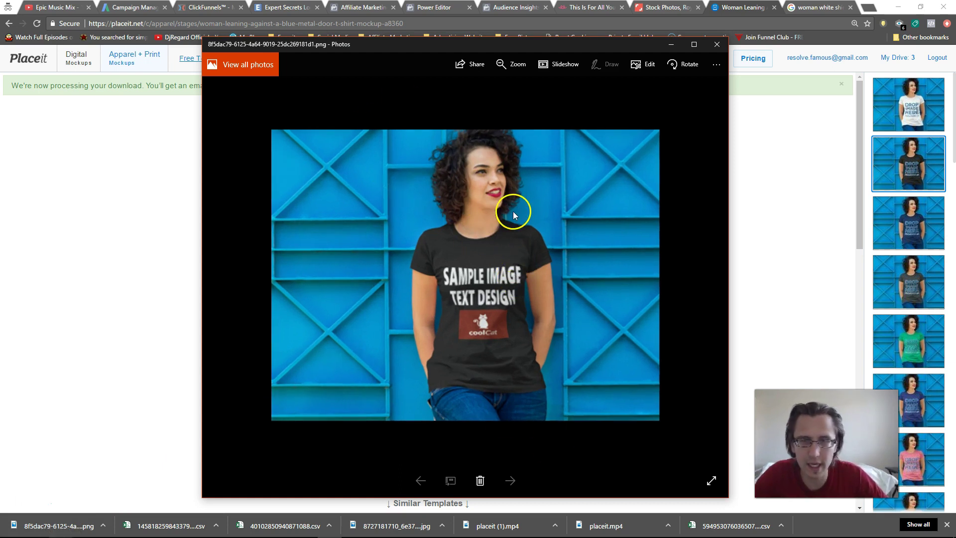
pyautogui.scroll(-4, 514, 215)
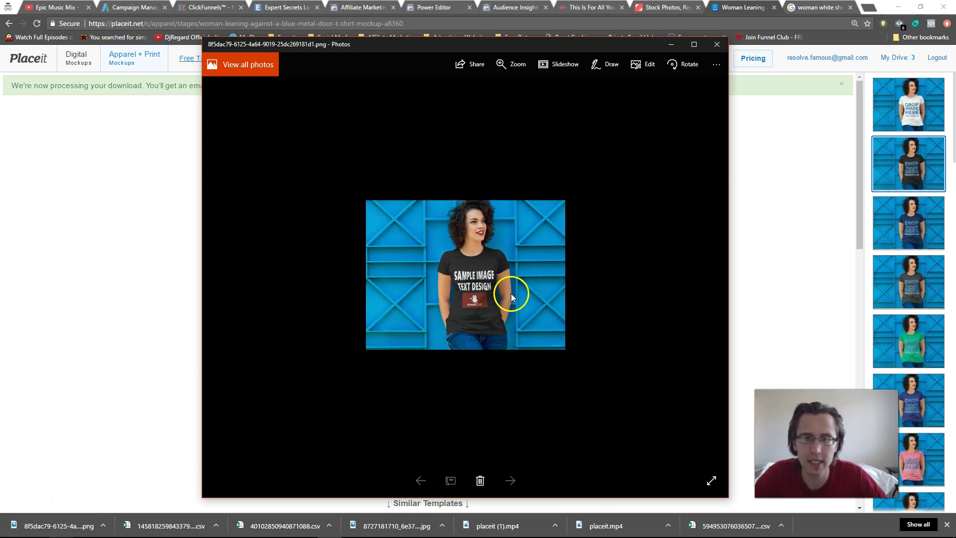
pyautogui.scroll(4, 490, 283)
pyautogui.scroll(-3, 483, 277)
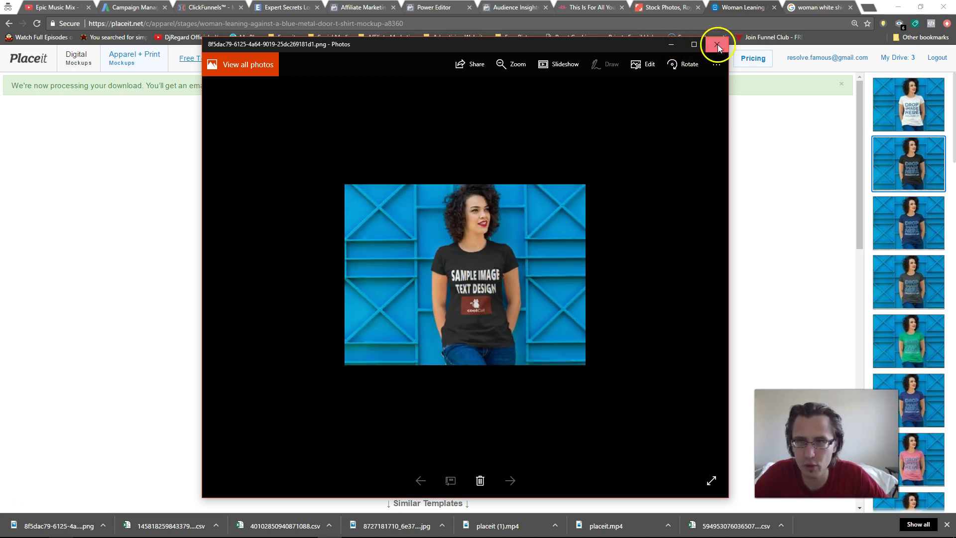
pyautogui.click(718, 44)
# - Filter the T-shirt mockups to videos, open Pretty Girl at a Rooftop, and choose the black shirt
pyautogui.moveTo(119, 60)
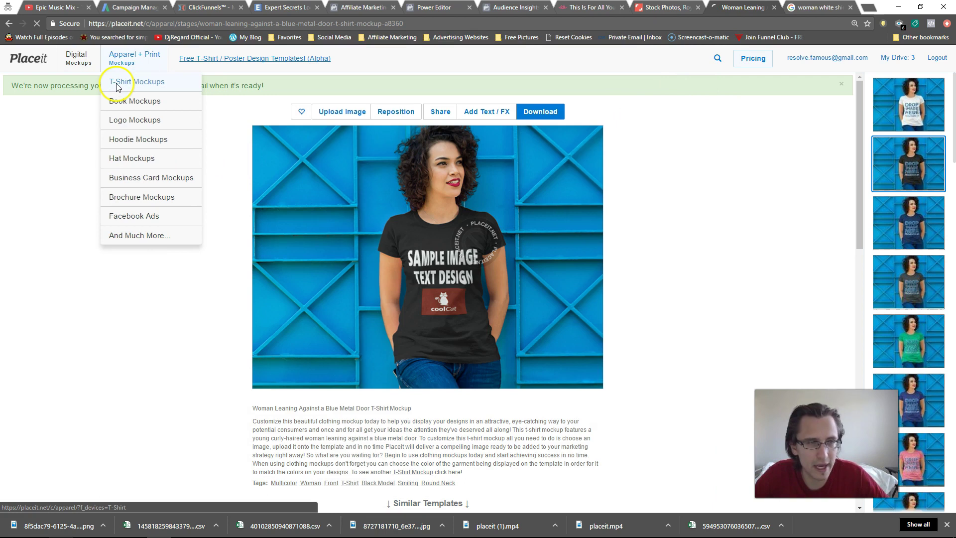
pyautogui.click(118, 85)
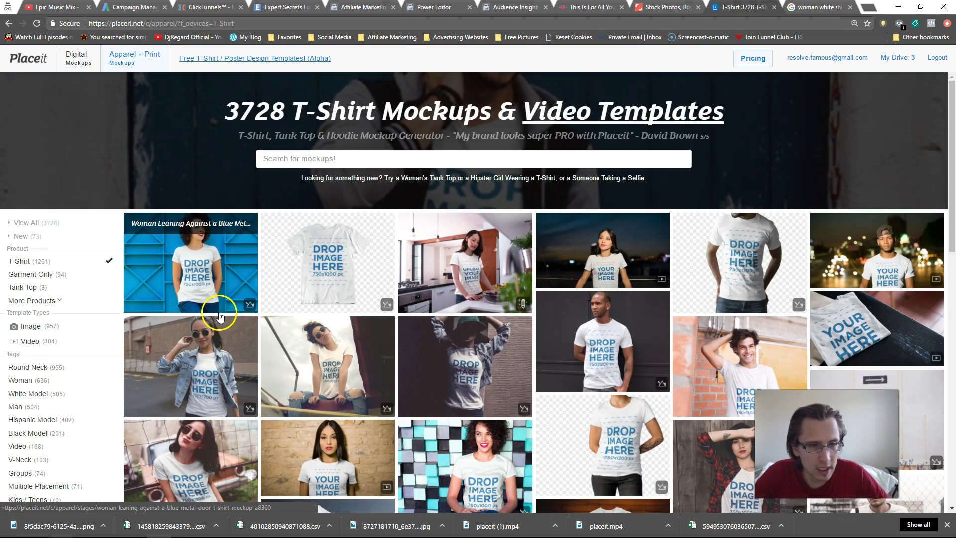
pyautogui.click(33, 342)
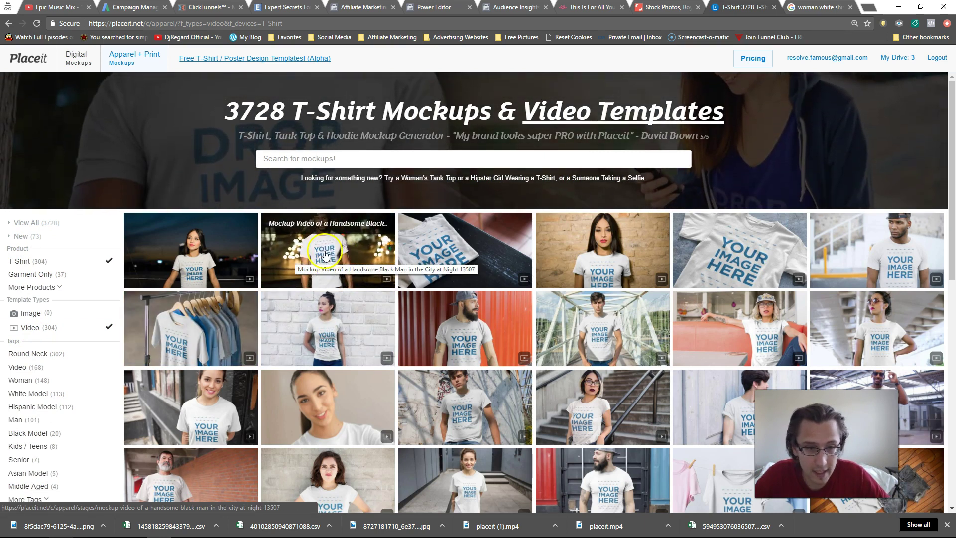
pyautogui.click(203, 253)
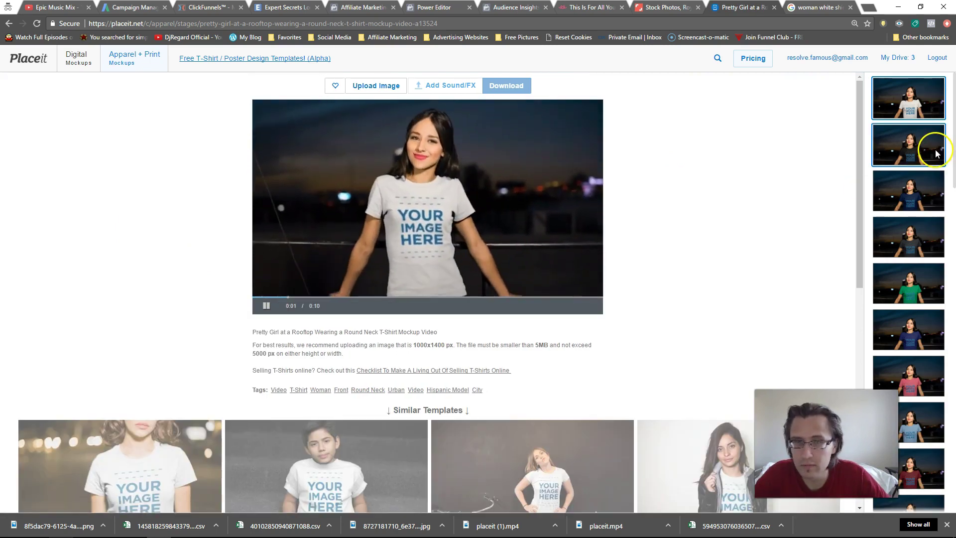
pyautogui.click(936, 153)
# - Upload the Untitled-2 design to the rooftop video mockup, and apply the default crop to preview it
pyautogui.click(383, 88)
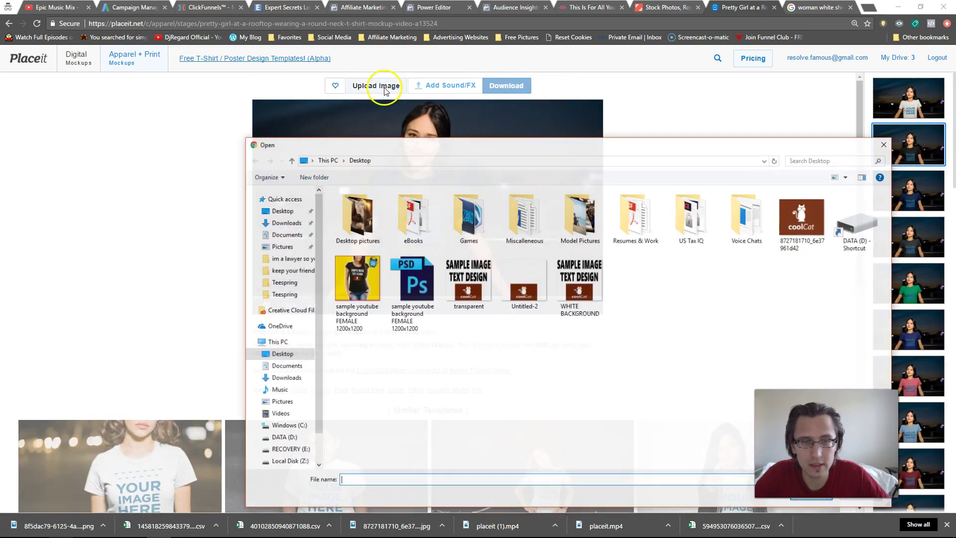
pyautogui.doubleClick(516, 283)
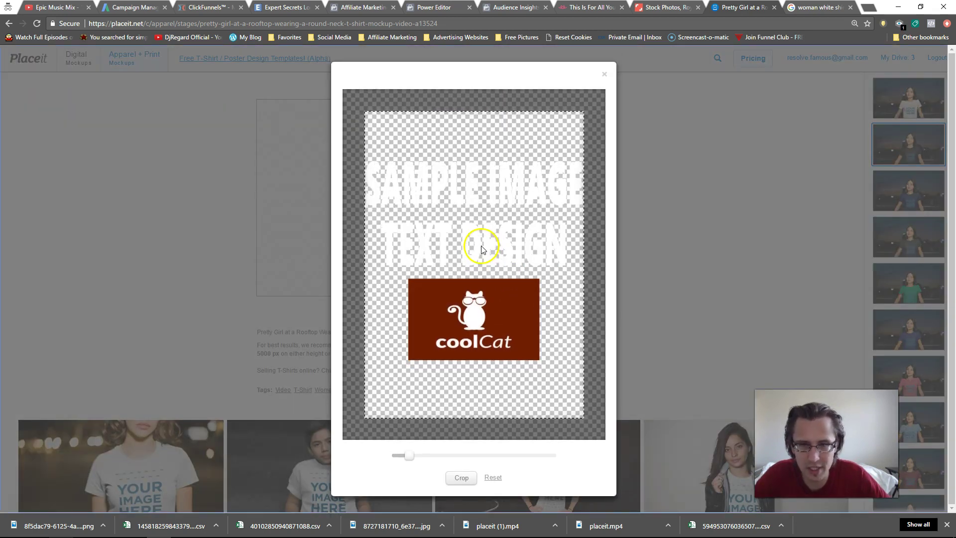
pyautogui.click(457, 479)
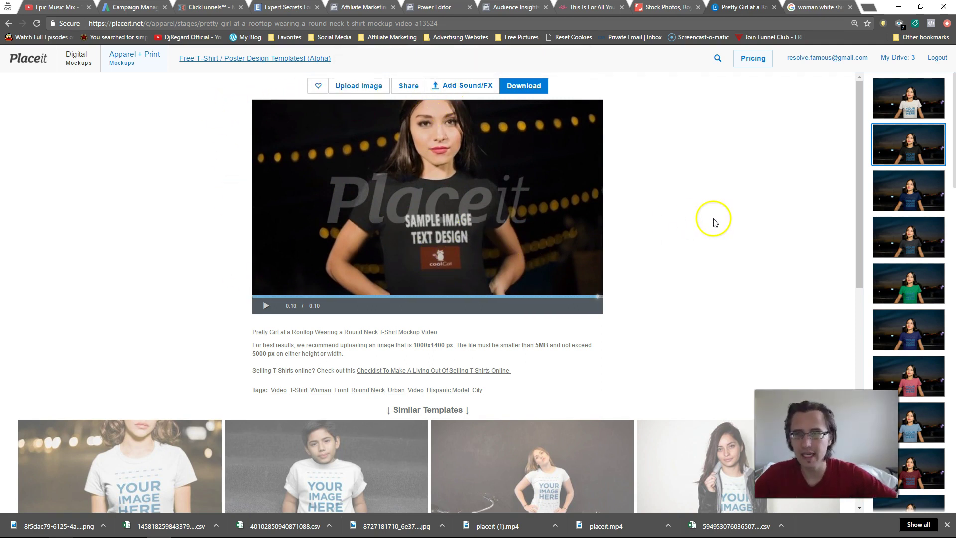
# - Look through the digital and apparel mockup categories, and open the hoodie mockups
pyautogui.moveTo(94, 65)
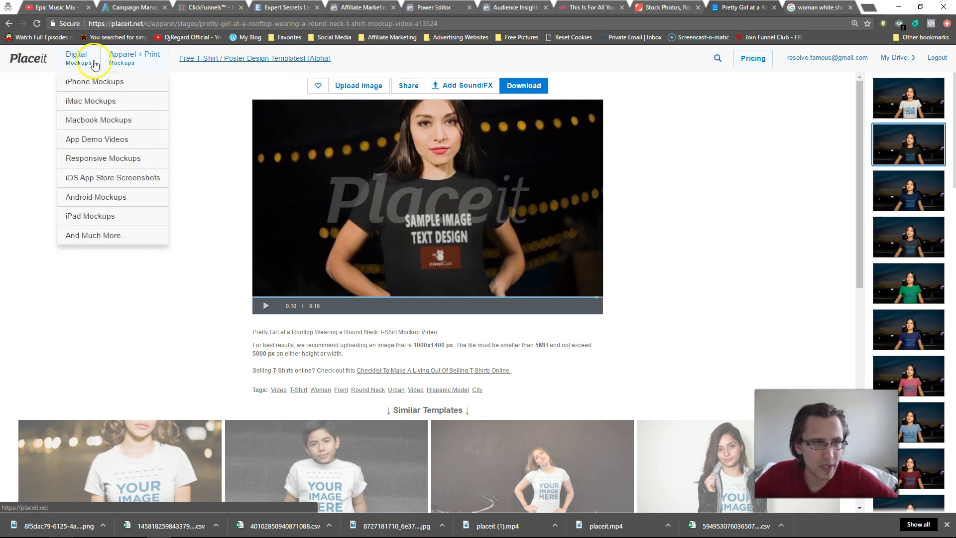
pyautogui.moveTo(142, 68)
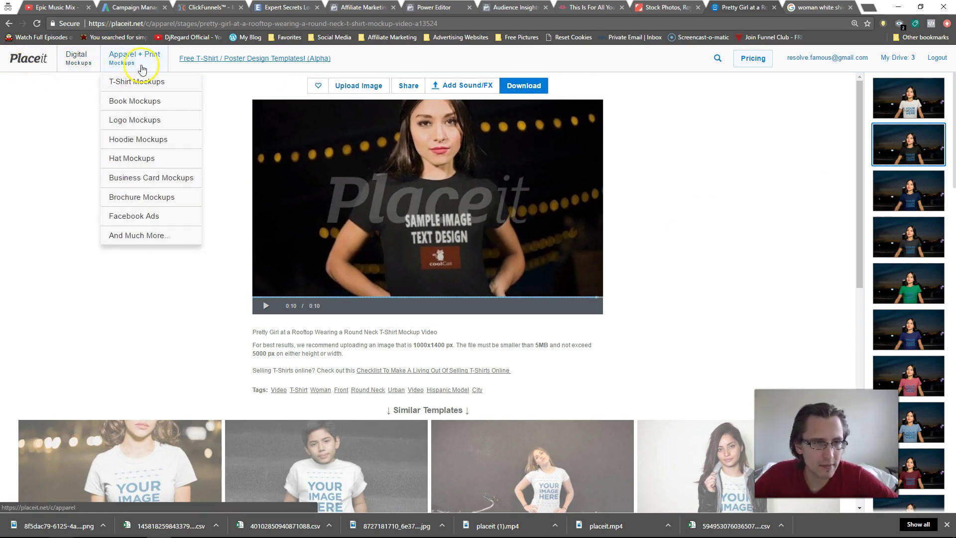
pyautogui.click(134, 140)
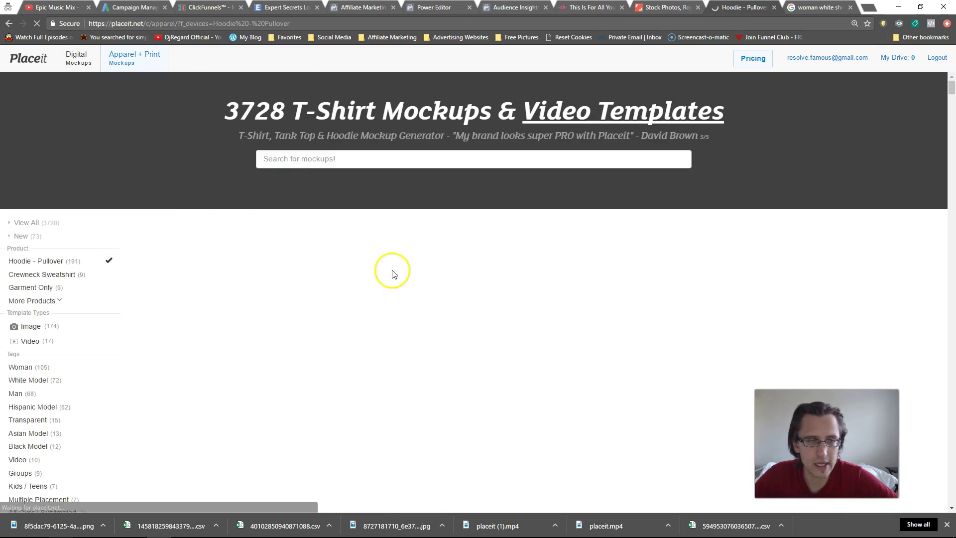